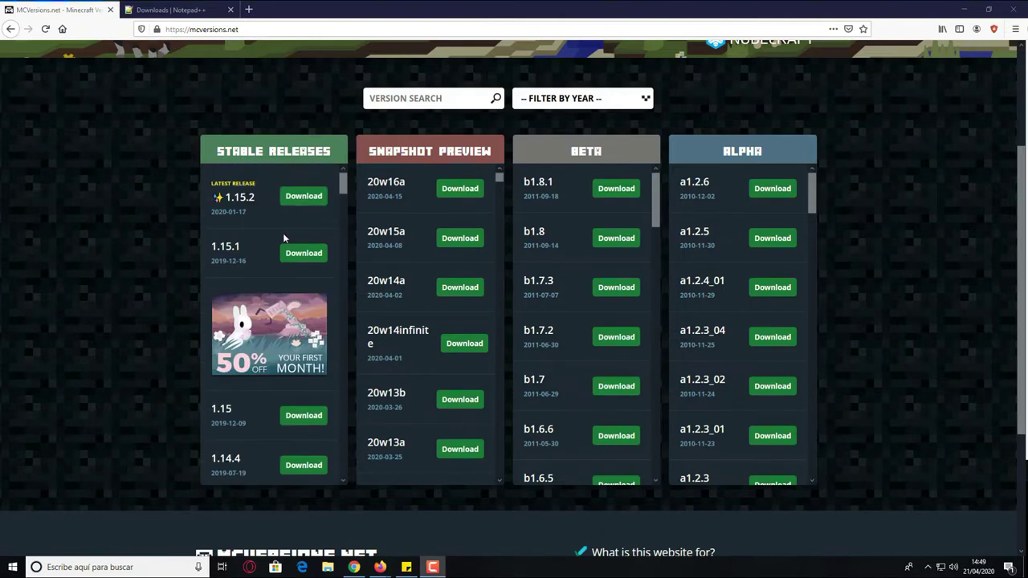
Find stable release 1.15.2 in the version list and download and save its server jar
scroll(282, 238, "down", 5)
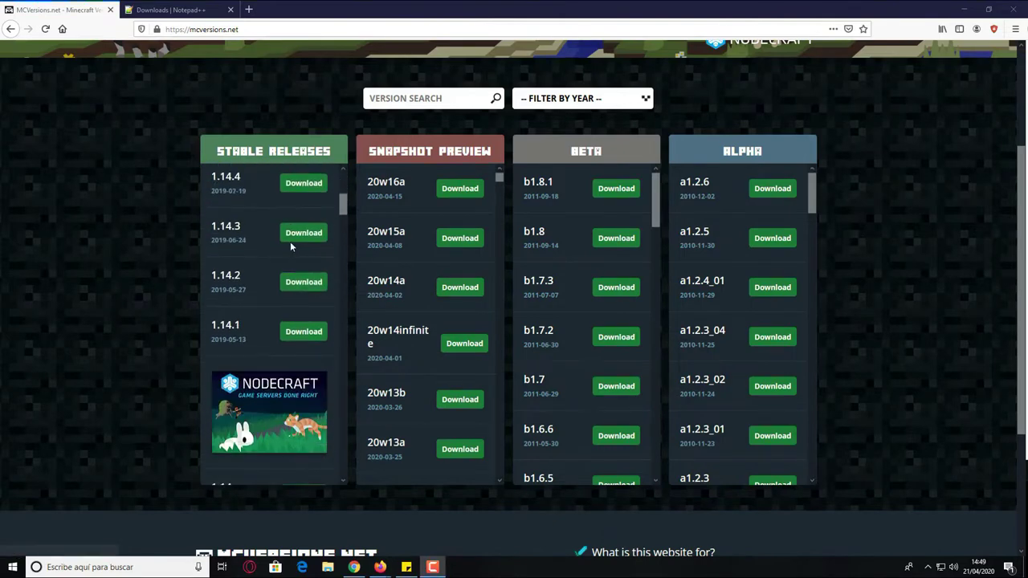
scroll(290, 247, "down", 3)
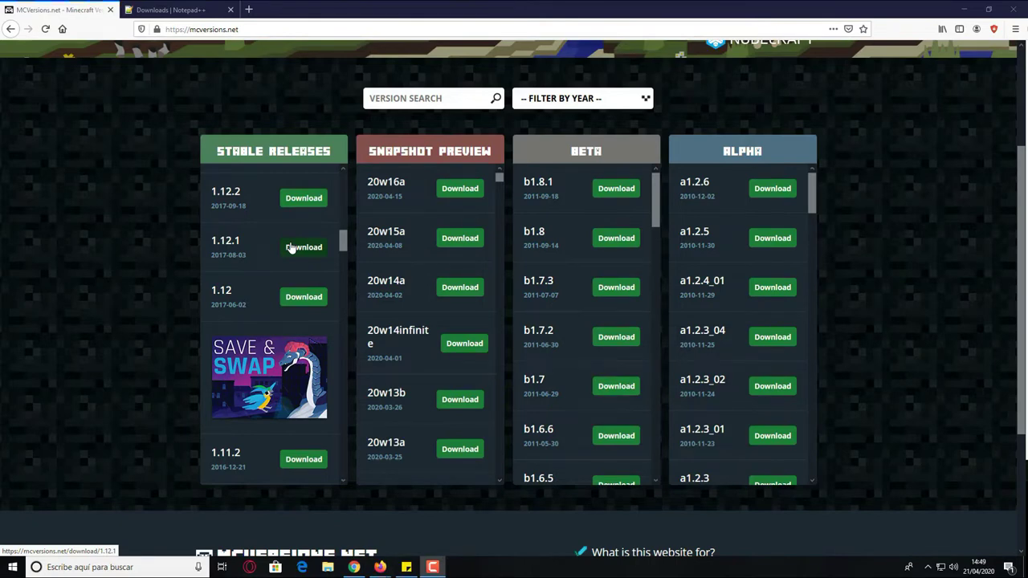
scroll(291, 247, "up", 10)
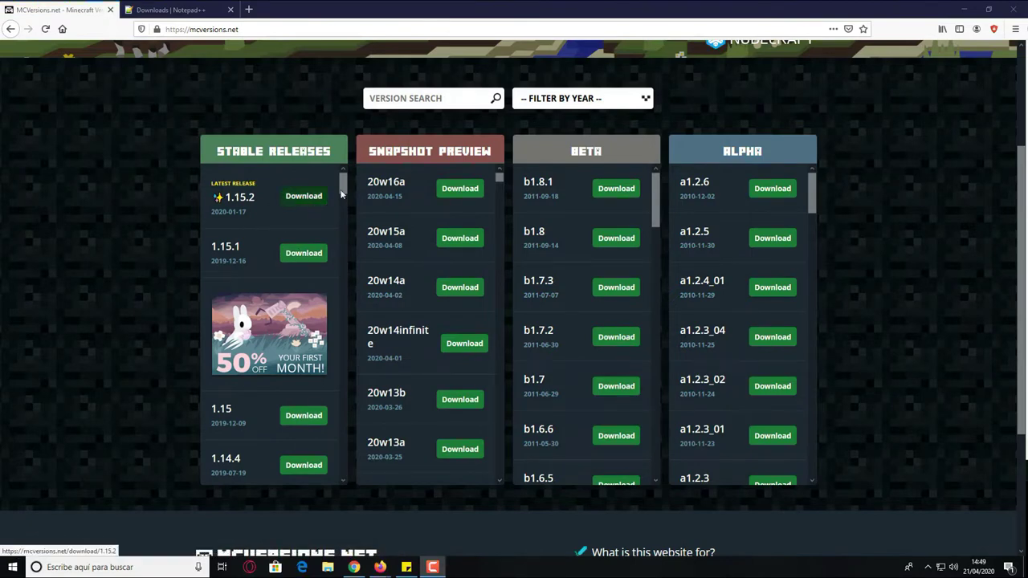
mouse_move(343, 189)
left_mouse_down()
mouse_move(348, 462)
mouse_move(343, 174)
left_mouse_up()
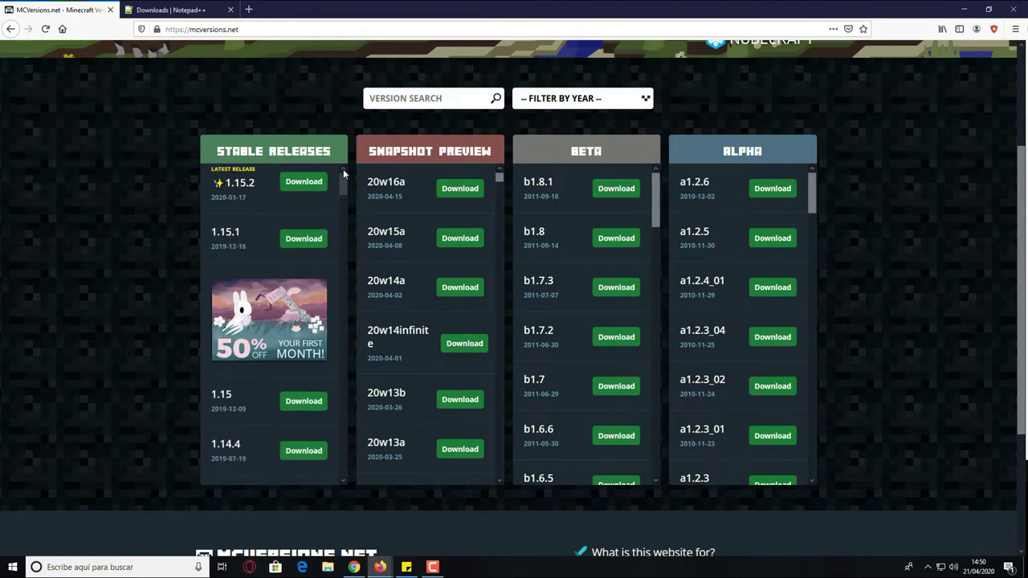
left_click(295, 199)
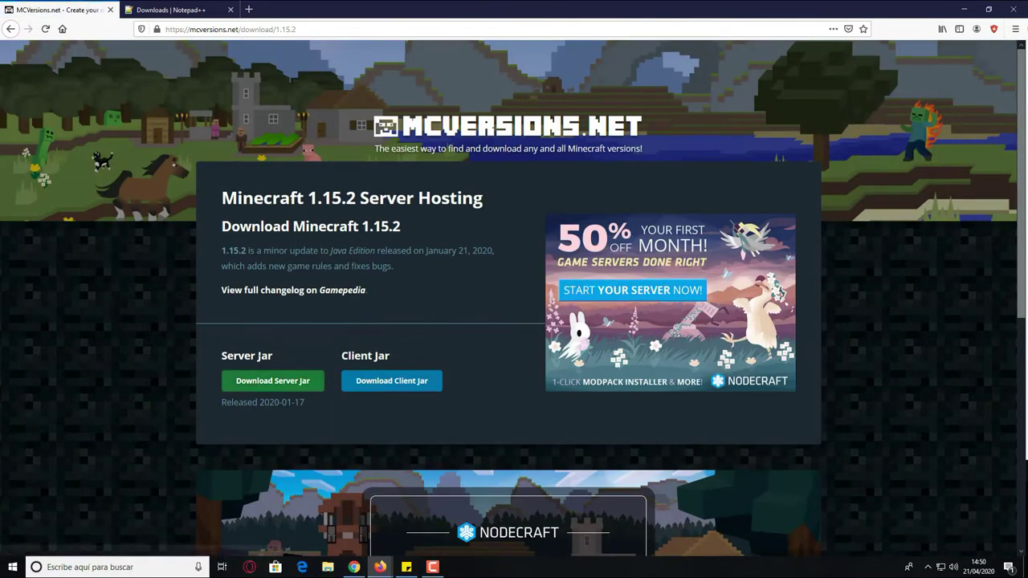
left_click(285, 388)
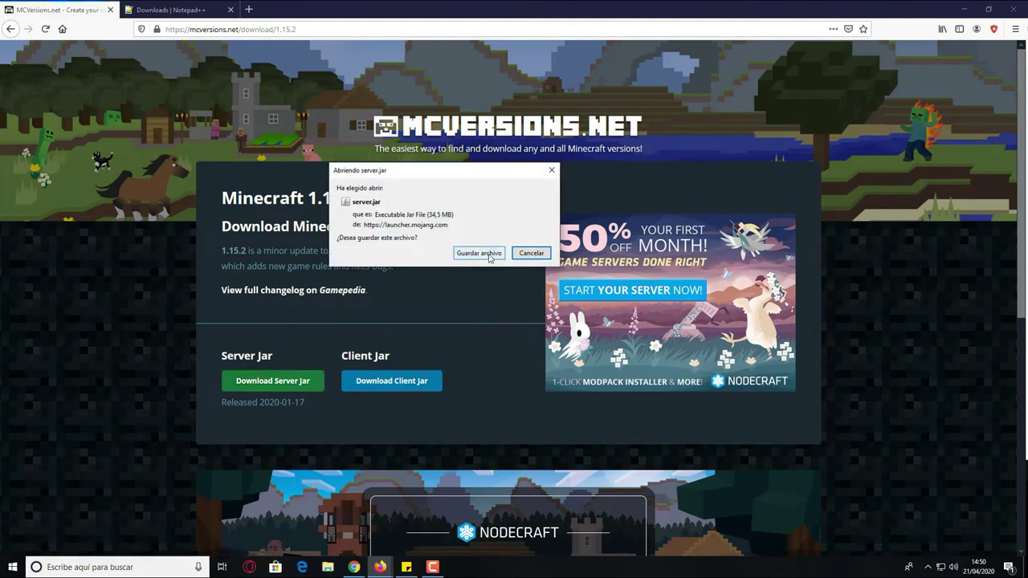
left_click(481, 253)
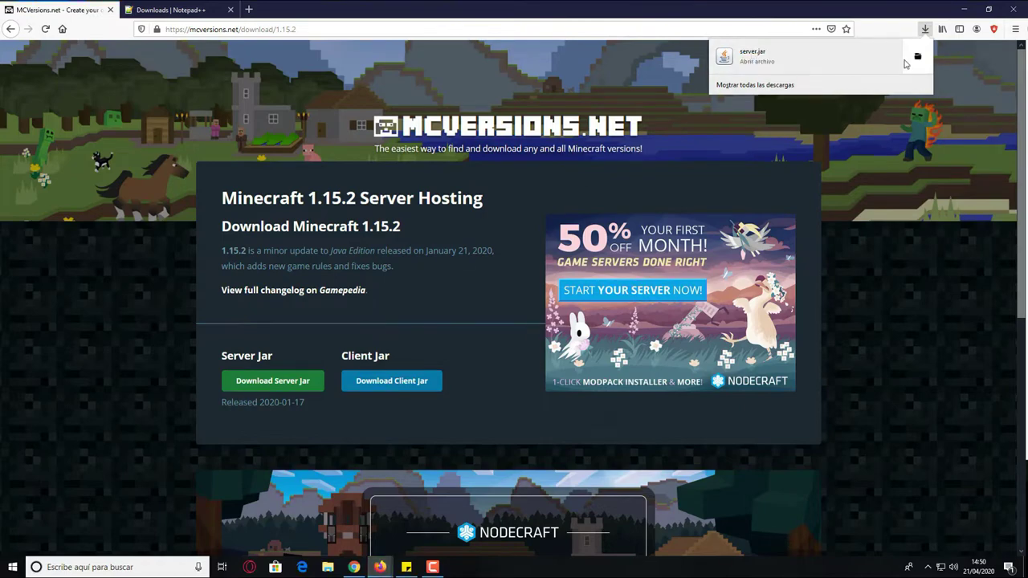
Shrink the browser window to expose the desktop and create a new desktop folder named Prueba
double_click(946, 6)
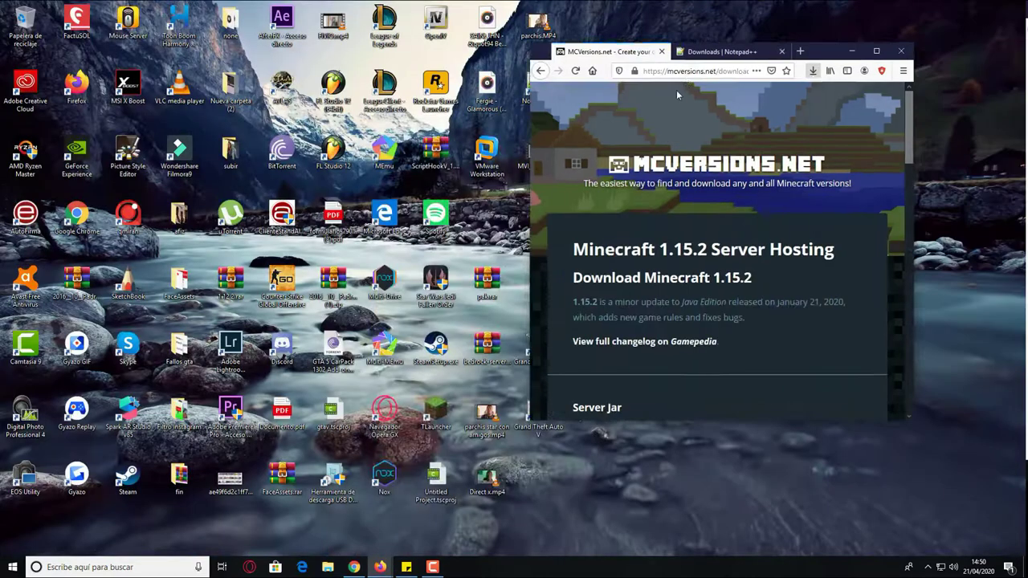
right_click(770, 220)
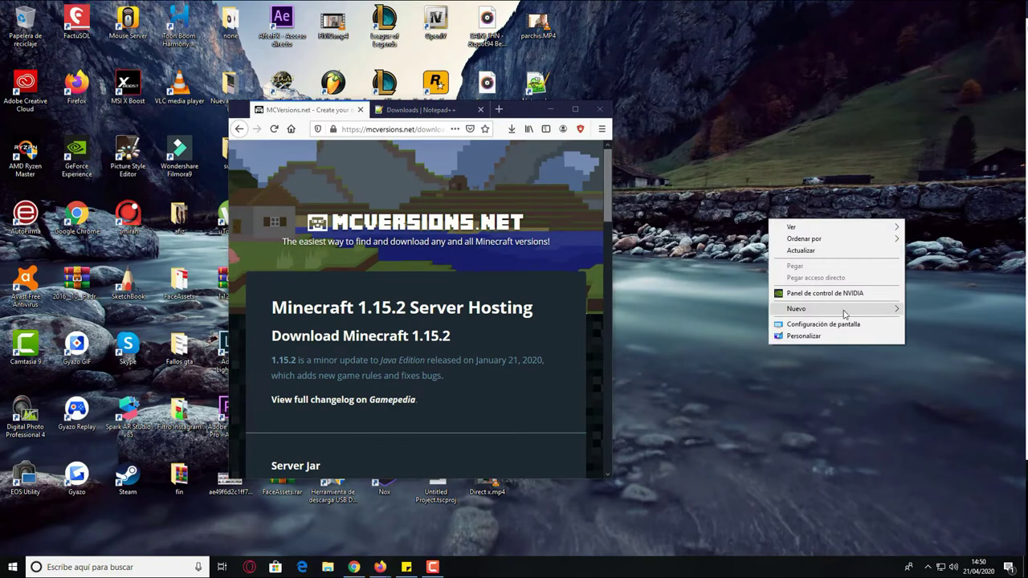
mouse_move(873, 314)
left_click(707, 310)
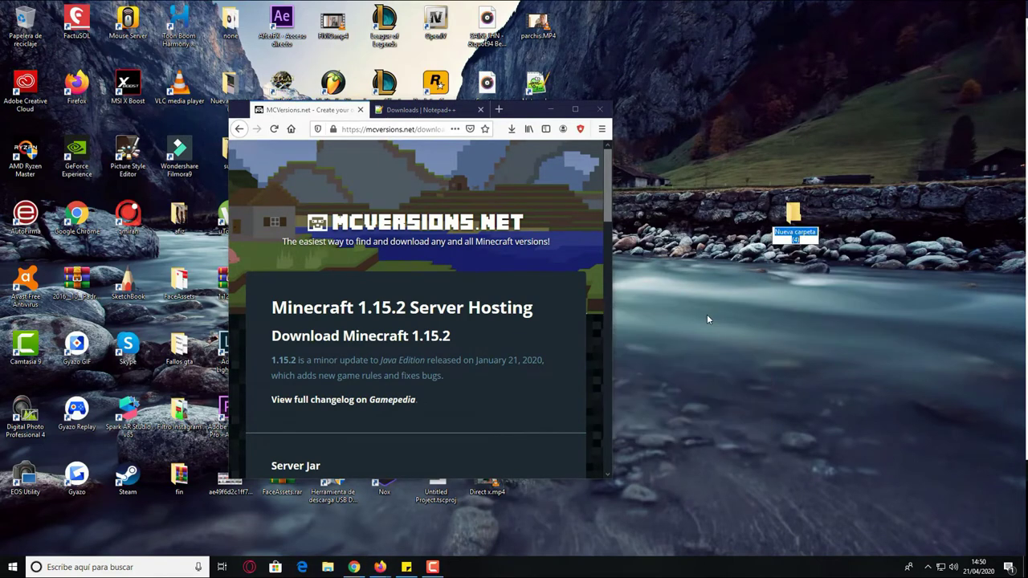
type("Pr")
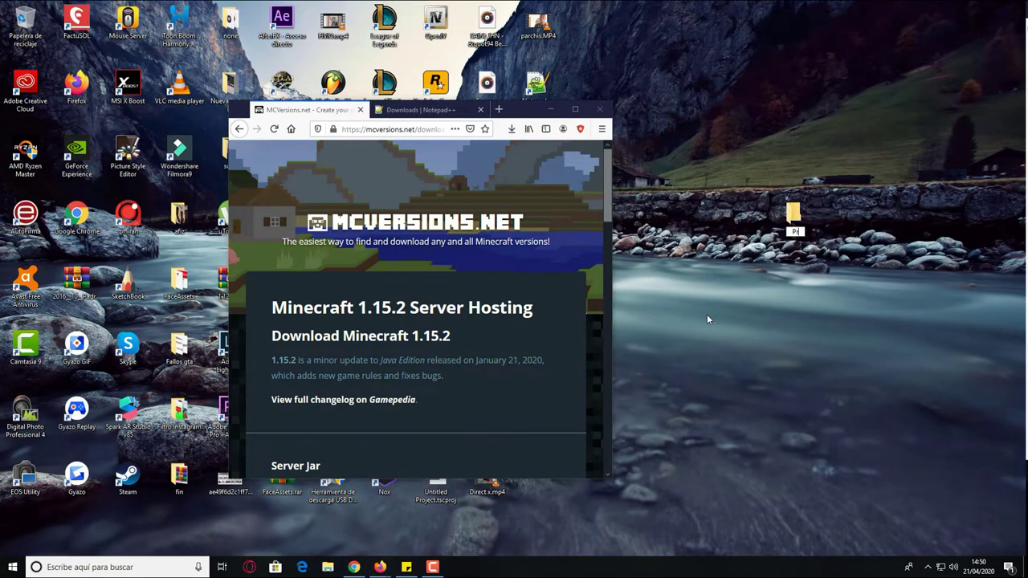
type("ueba")
key("Return")
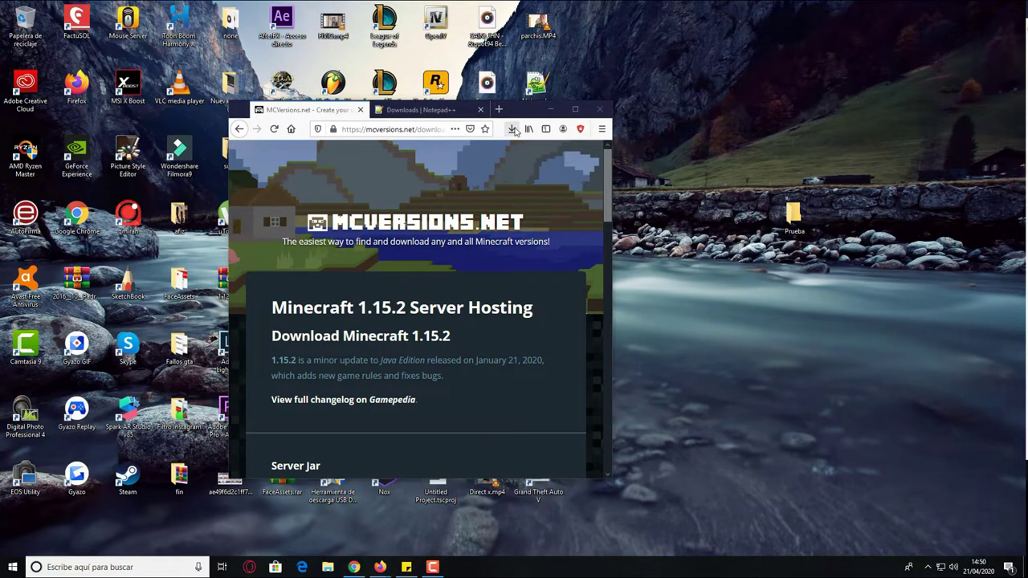
Move the downloaded server.jar from the browser's downloads into the Prueba folder and open that folder
left_click(512, 129)
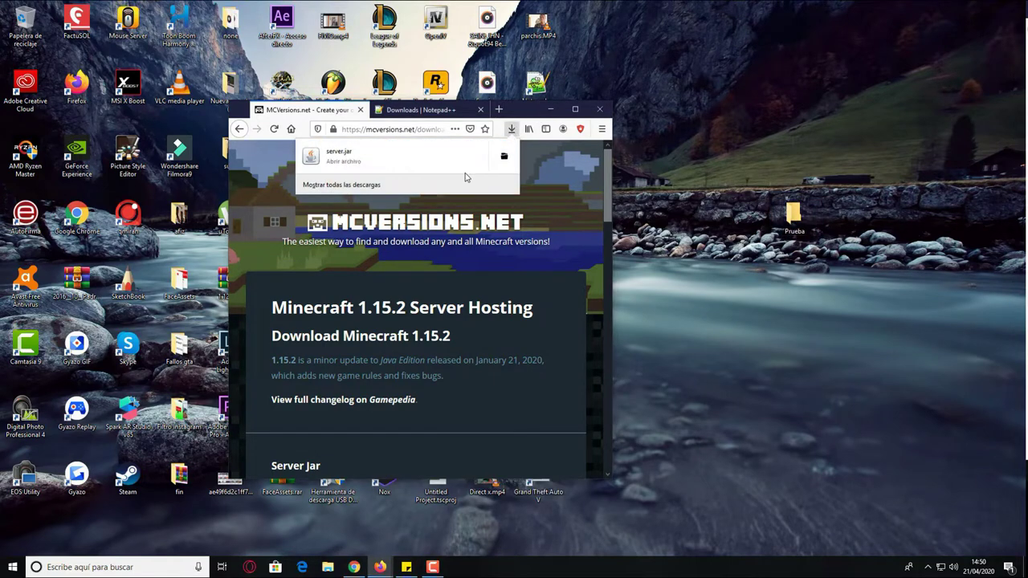
left_click(795, 215)
double_click(793, 215)
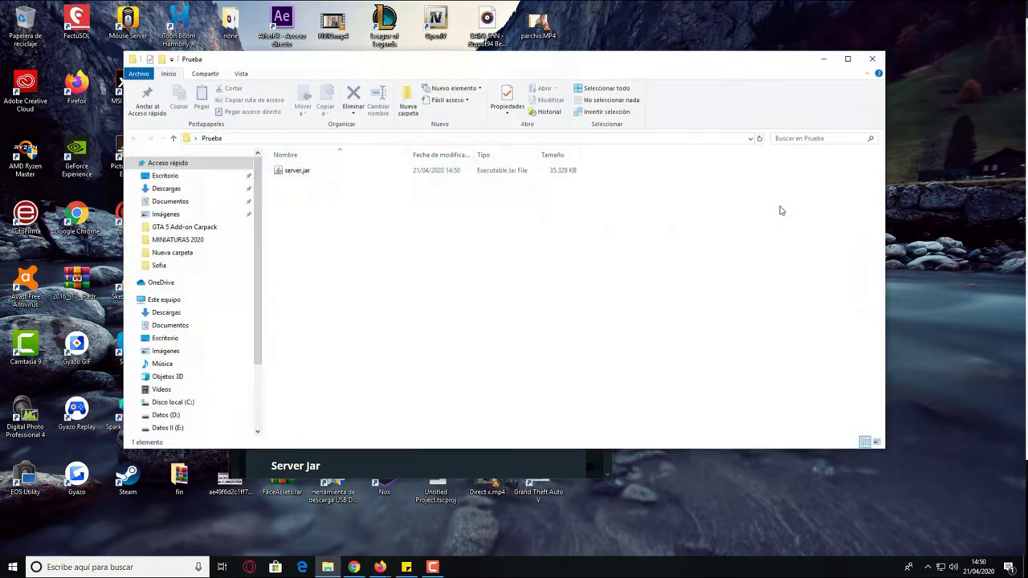
Maximize the Prueba folder window and run server.jar to generate the initial server files
double_click(413, 61)
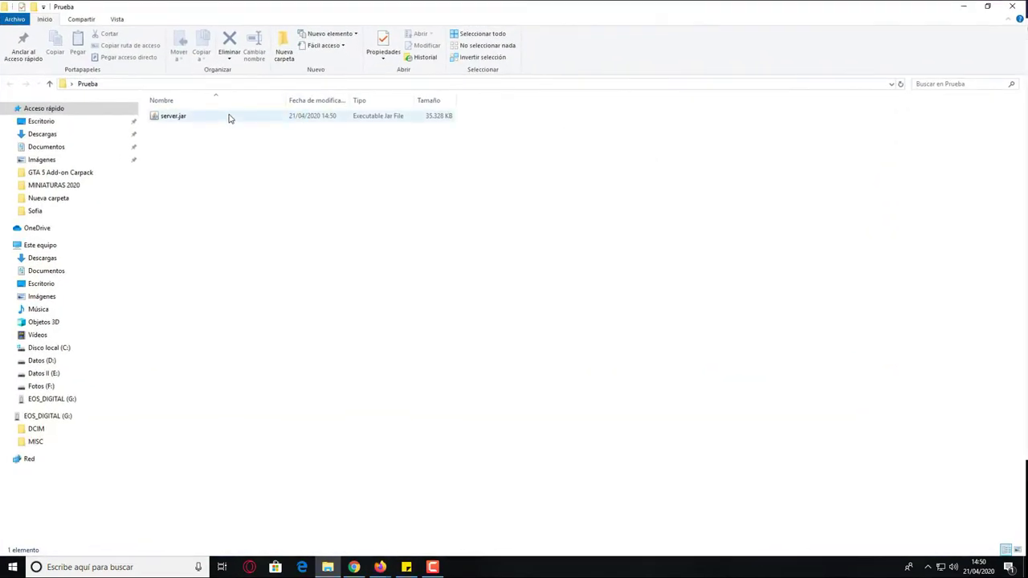
left_click(171, 119)
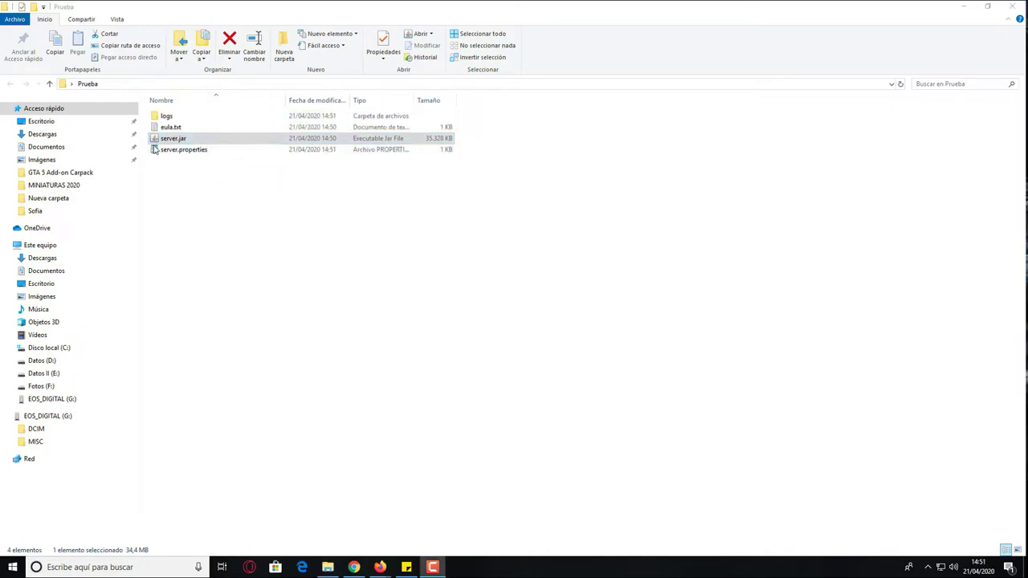
left_click(246, 195)
Edit eula.txt so that eula is set to true, then save and close the file
left_click(169, 128)
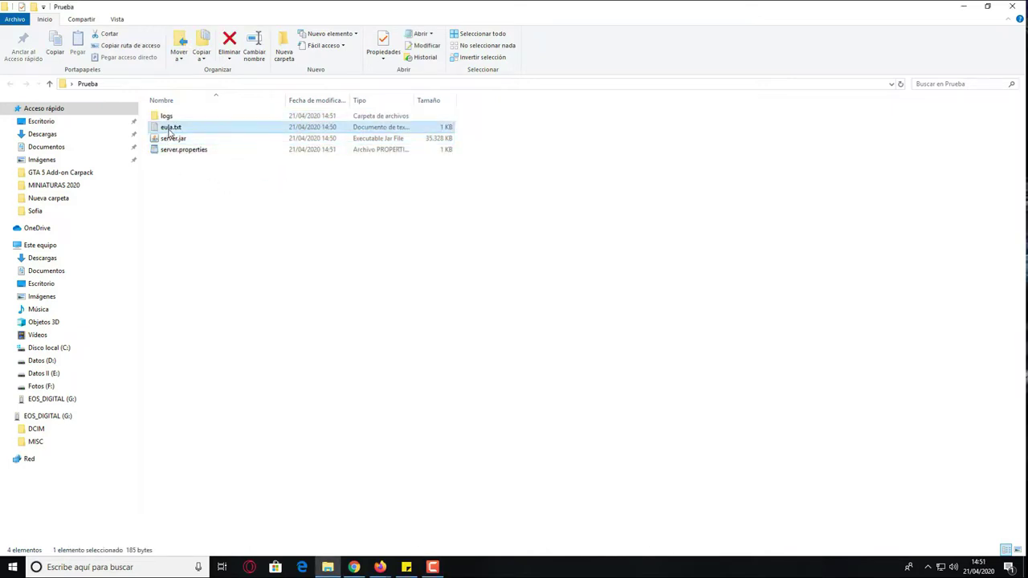
right_click(169, 128)
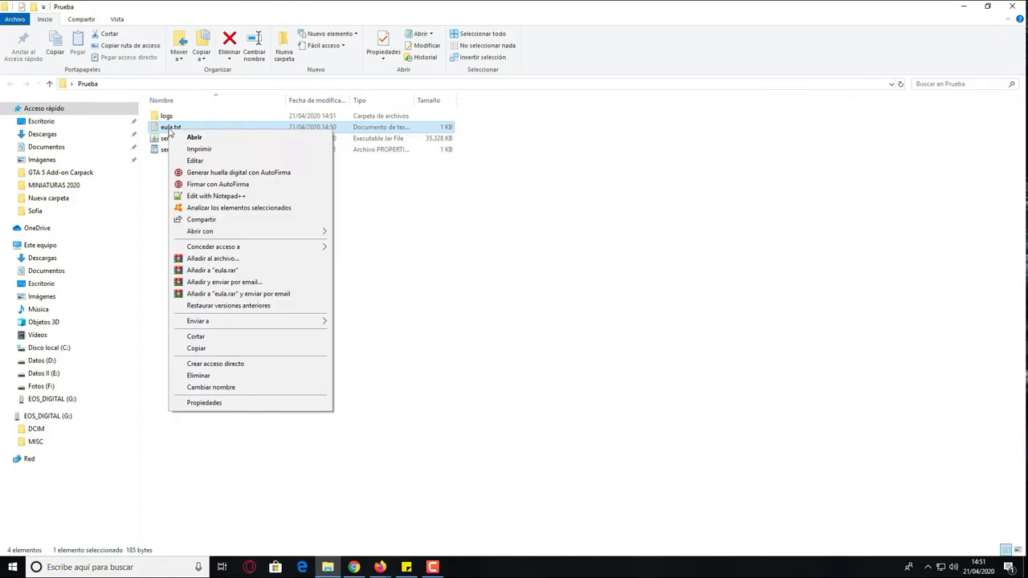
left_click(195, 160)
double_click(93, 242)
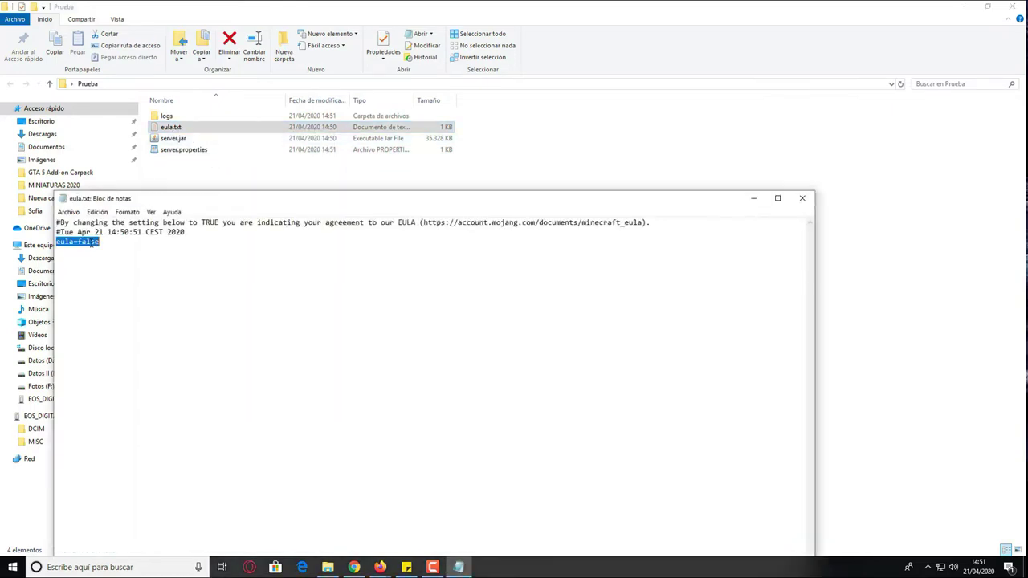
left_click_drag(126, 246, 79, 246)
type("tru")
left_click(801, 198)
left_click(479, 294)
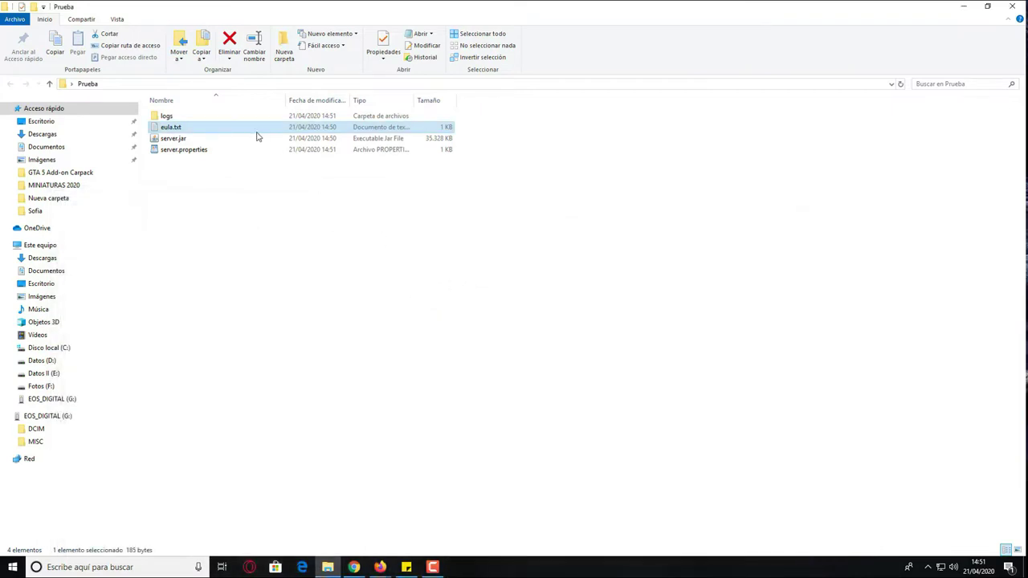
Run server.jar again, let it finish preparing the world, and close the Minecraft server window
left_click(166, 140)
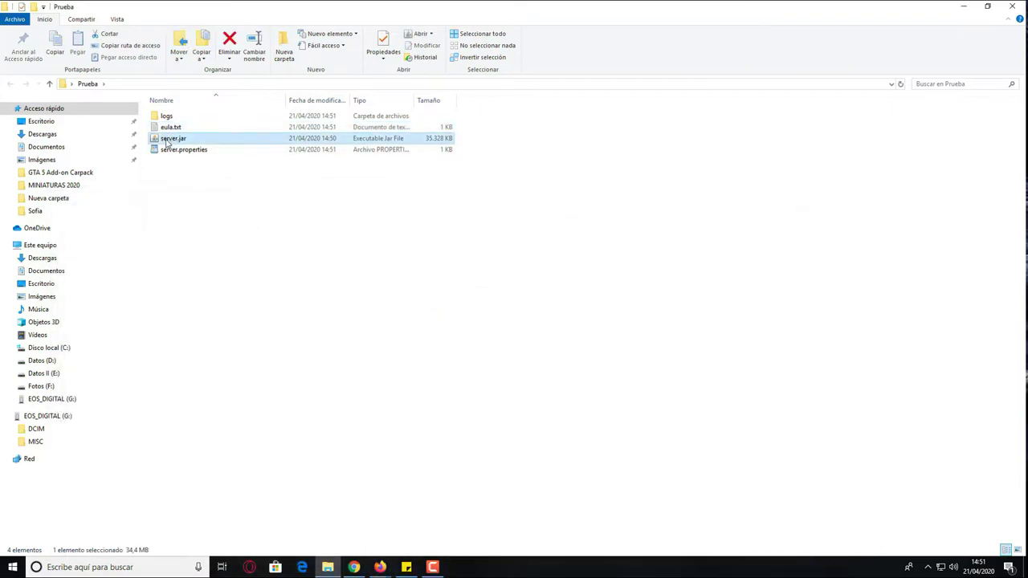
double_click(171, 140)
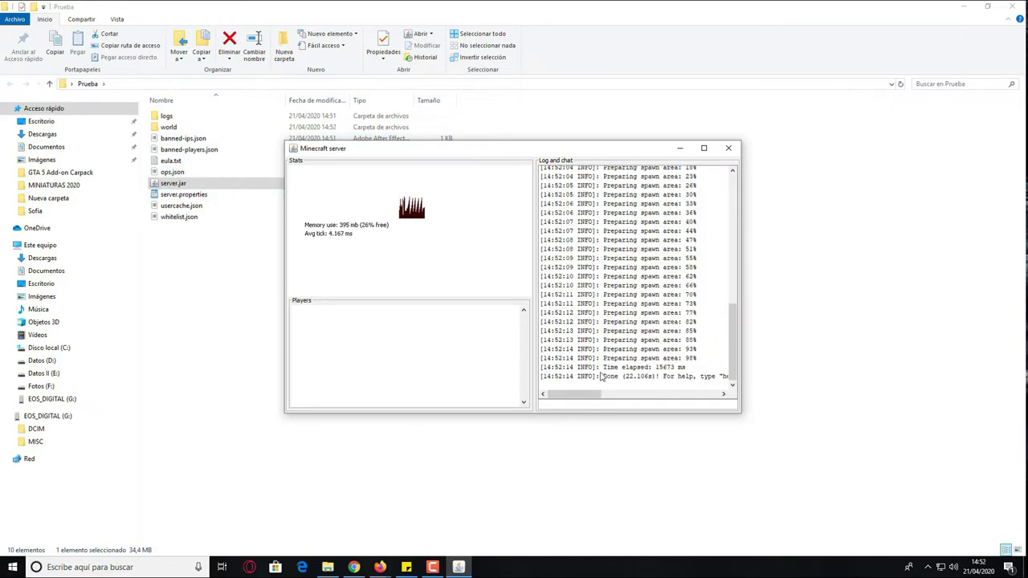
left_click_drag(601, 376, 618, 381)
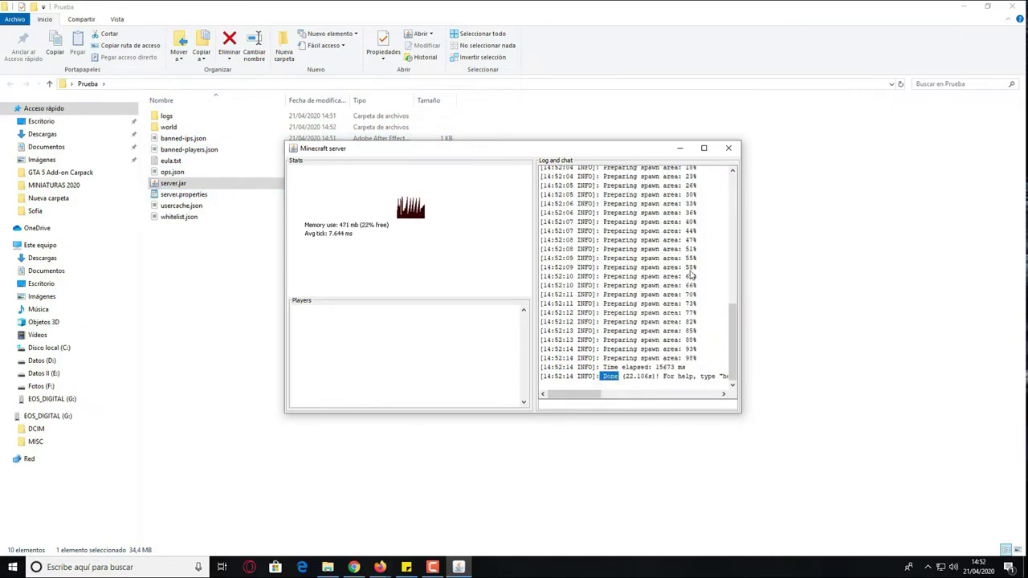
left_click(728, 148)
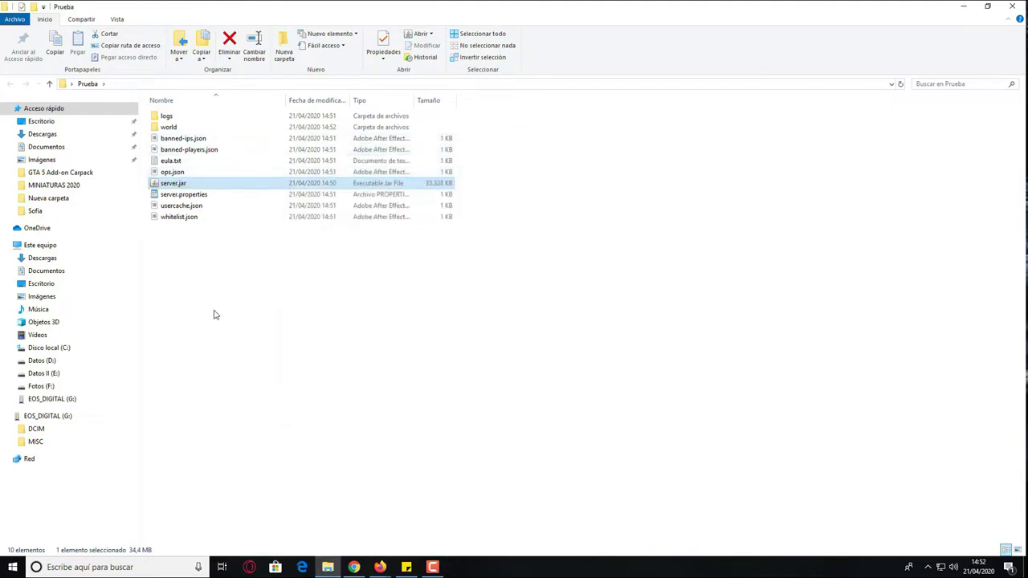
Open server.properties from the Prueba folder for editing in Notepad++
left_click(224, 297)
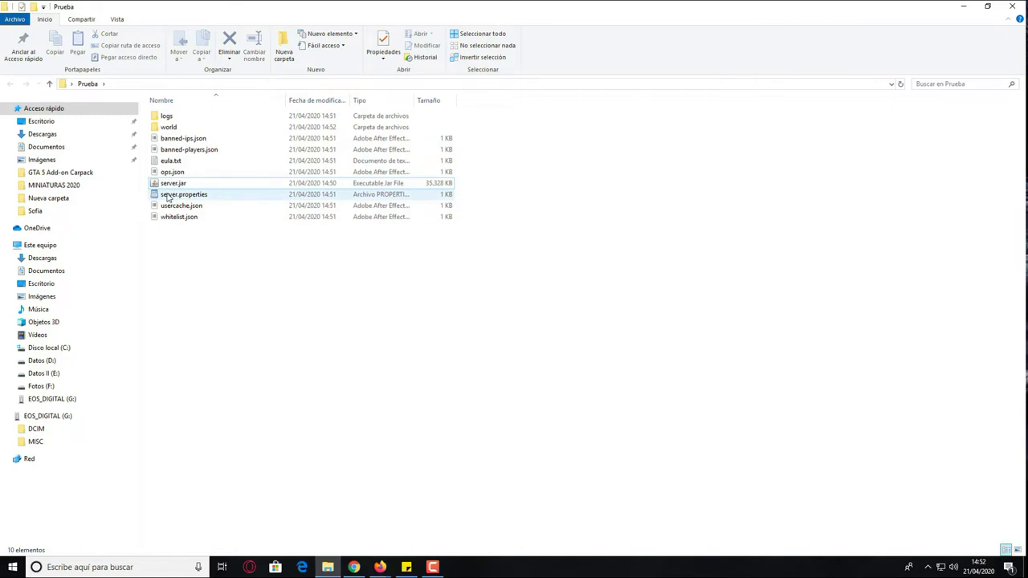
left_click(163, 196)
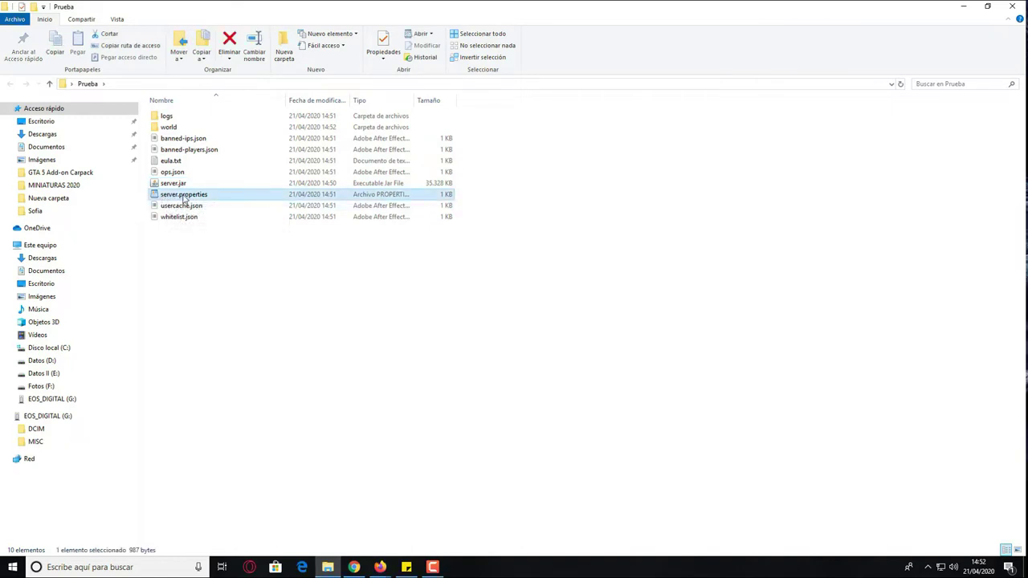
right_click(190, 199)
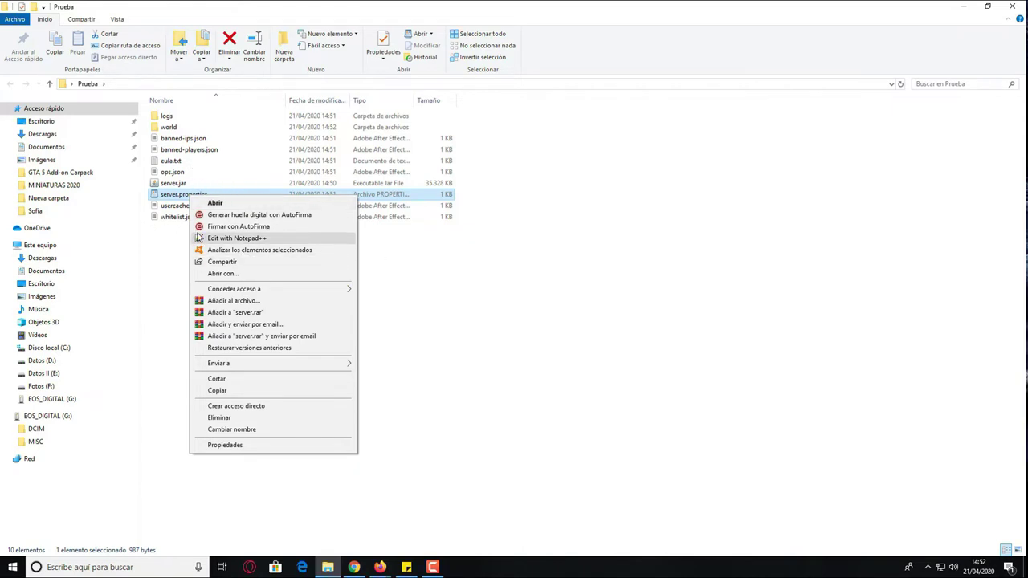
left_click(246, 239)
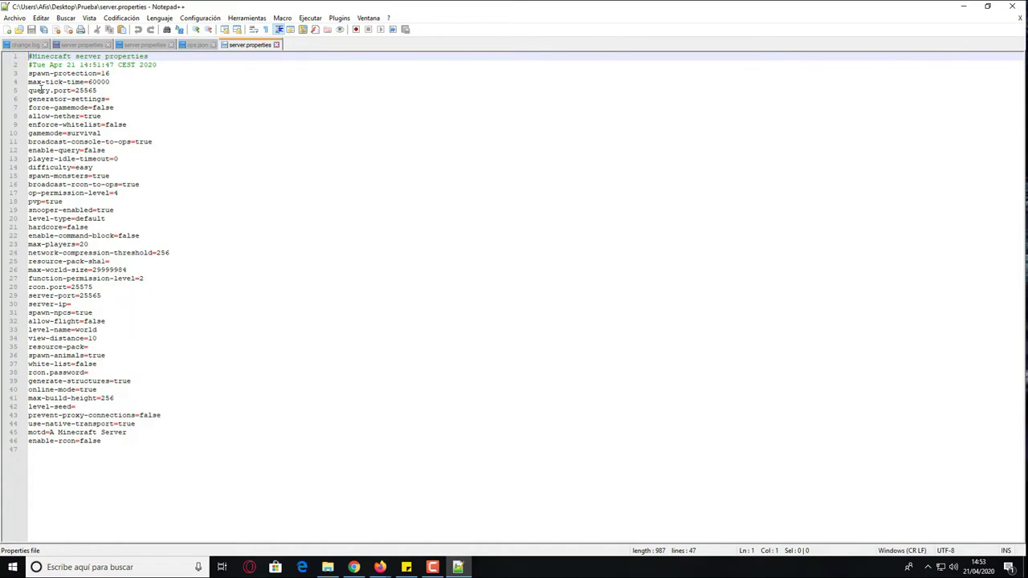
Examine the query port, allow-nether, gamemode, difficulty, spawn-monsters and pvp settings in server.properties
double_click(78, 90)
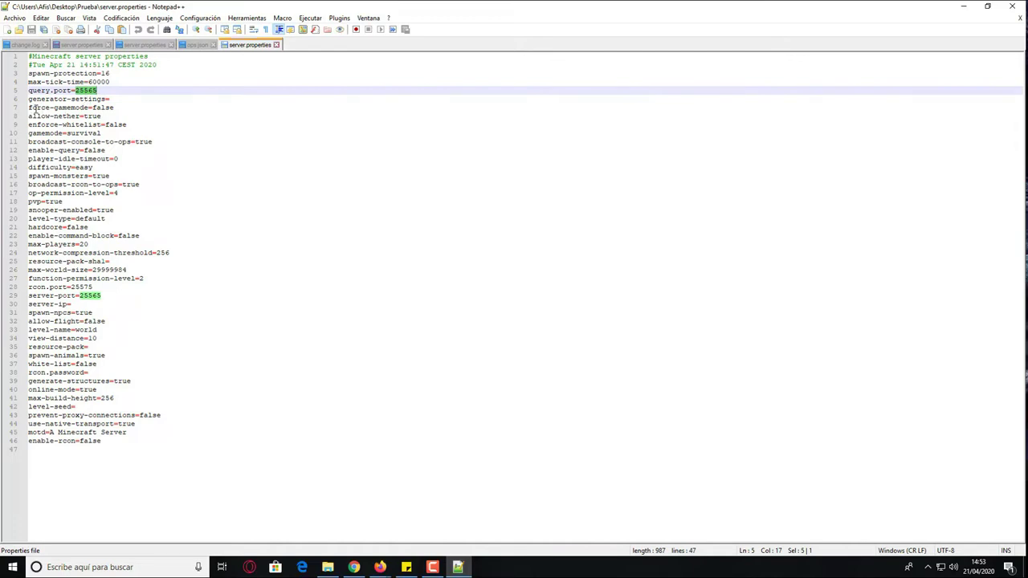
left_click(84, 117)
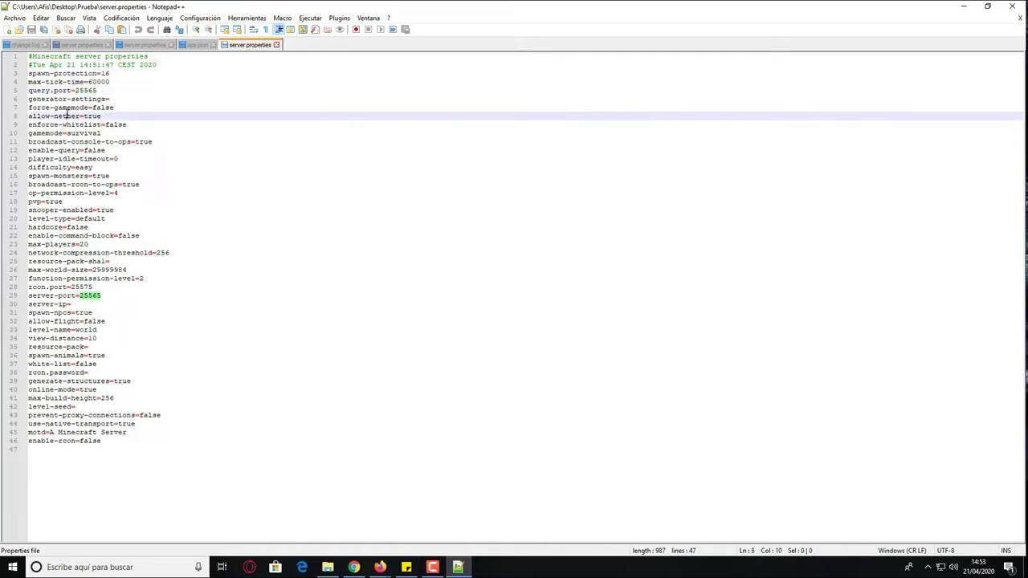
double_click(88, 116)
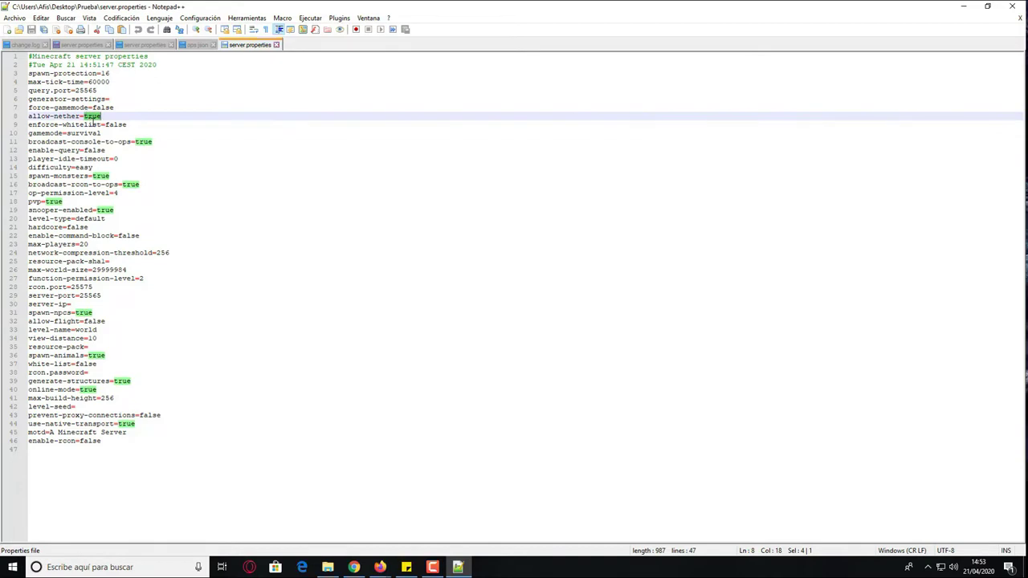
left_click(40, 134)
double_click(82, 134)
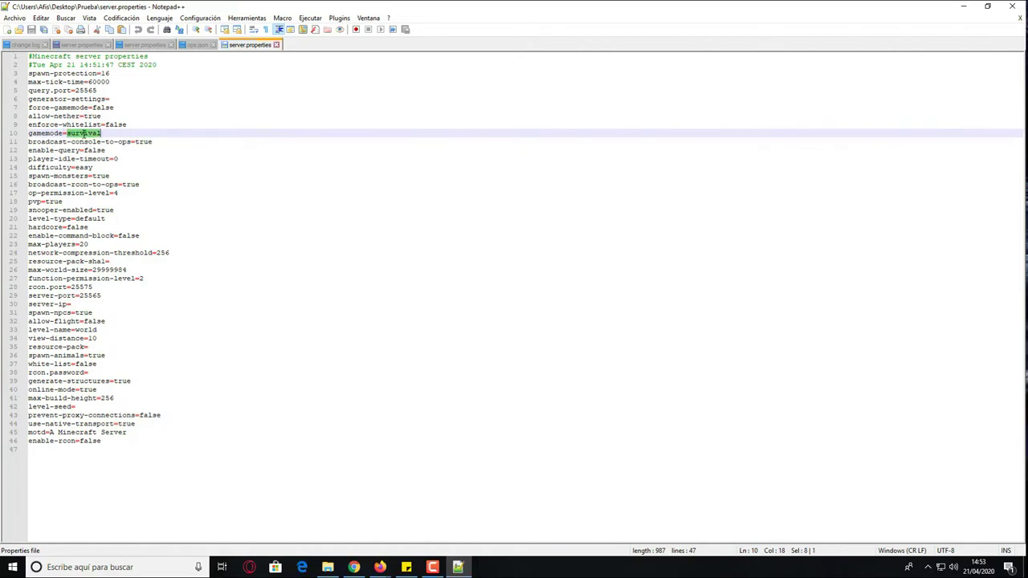
left_click(83, 133)
left_click(83, 134)
left_click(61, 168)
double_click(80, 167)
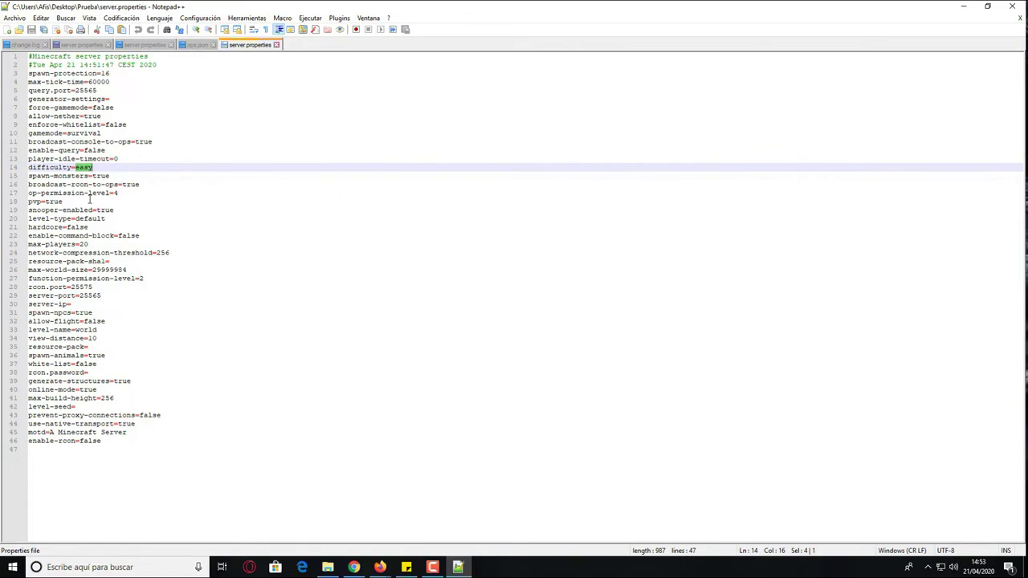
left_click(68, 175)
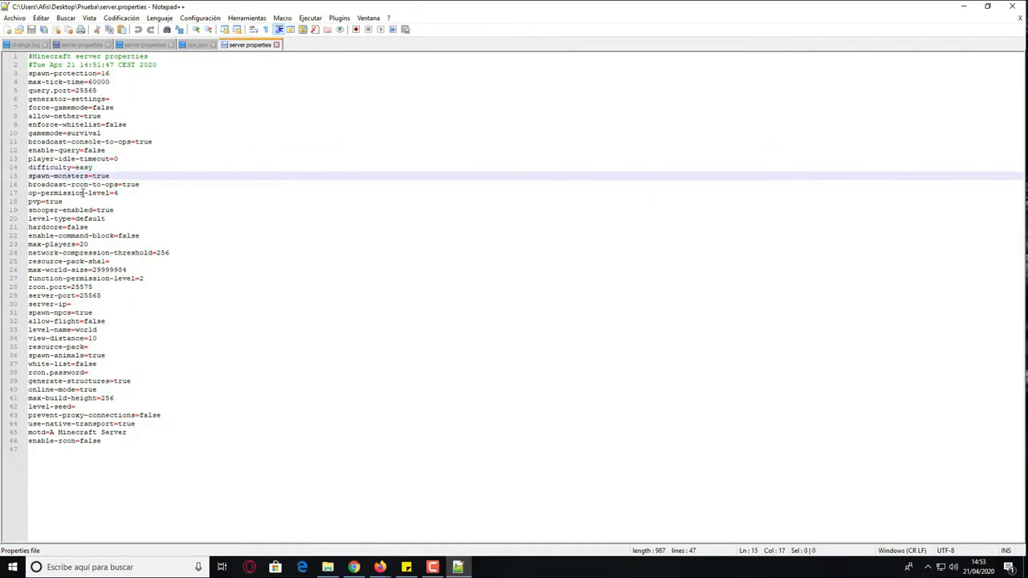
double_click(54, 201)
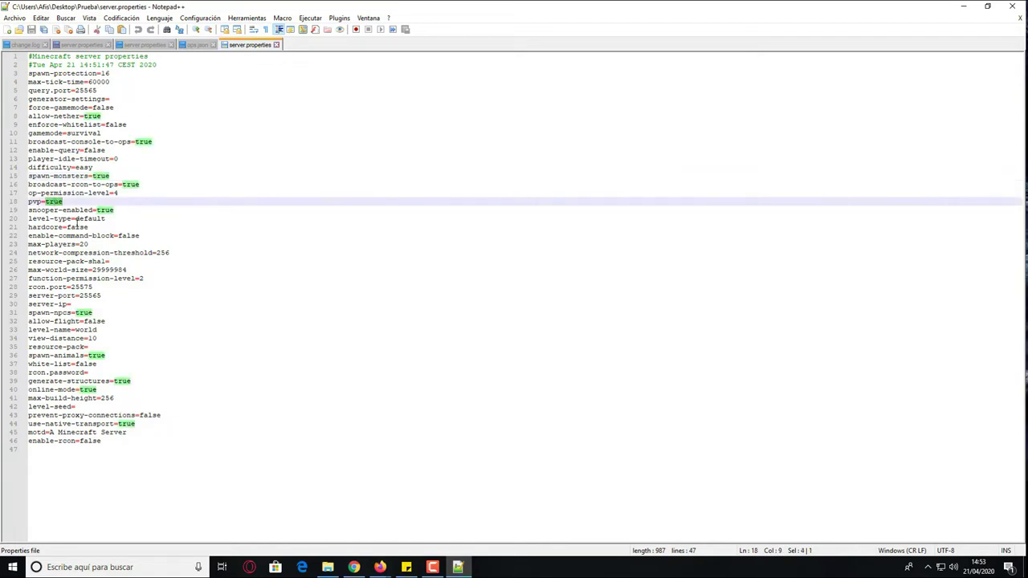
Examine the max-players, rcon.port, server-port and server-ip settings in server.properties
double_click(39, 245)
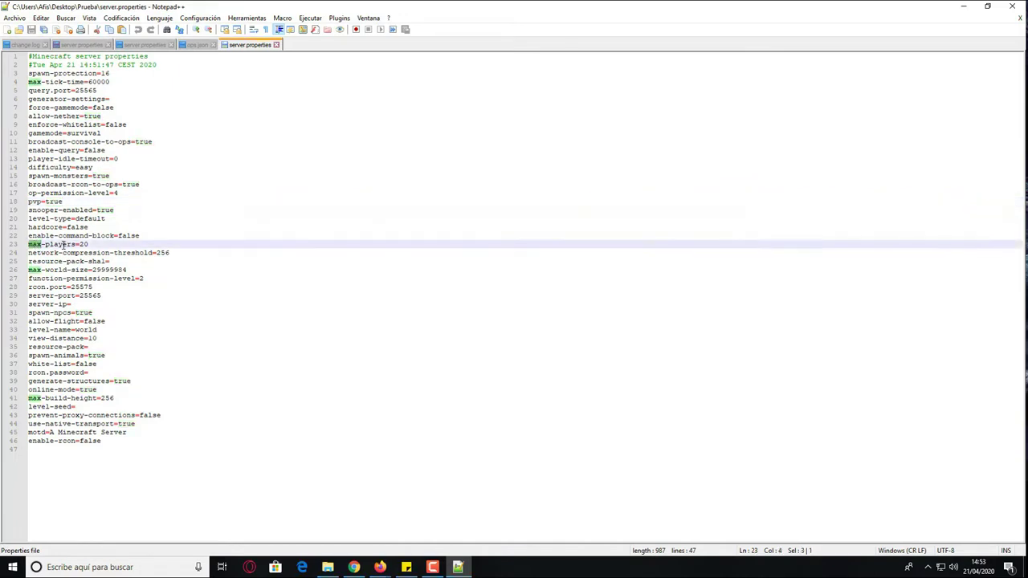
double_click(83, 244)
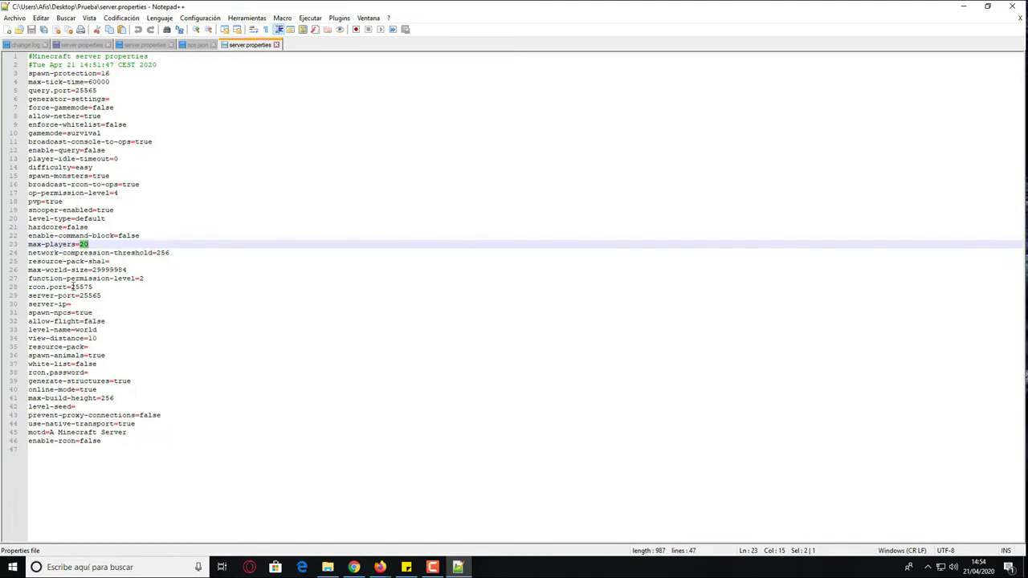
double_click(80, 287)
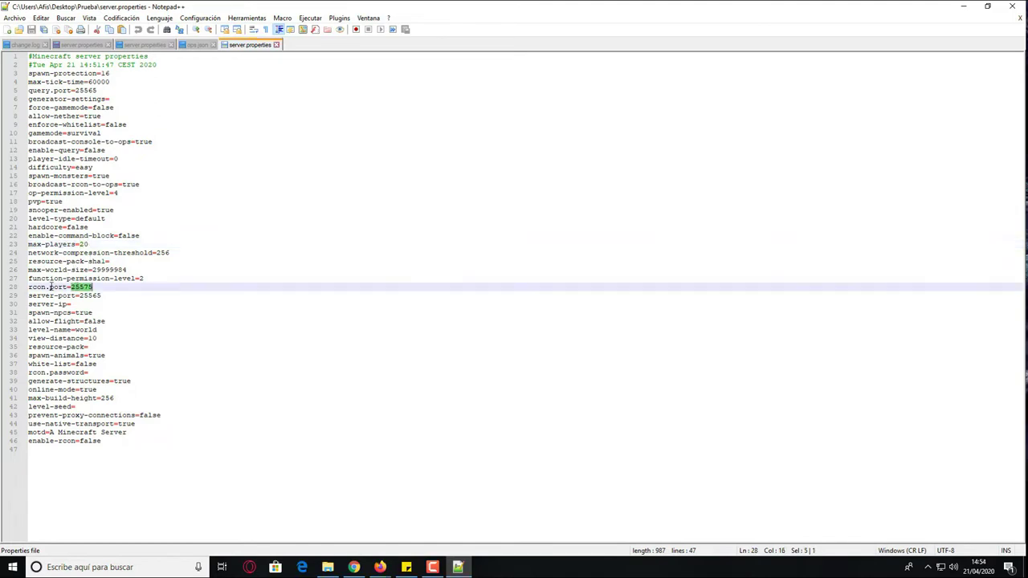
double_click(93, 296)
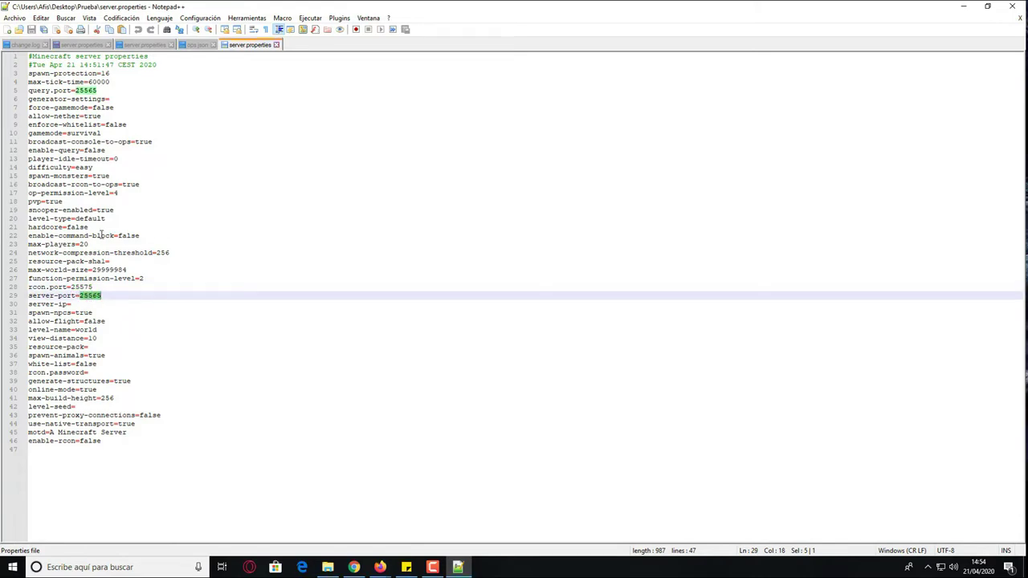
left_click(74, 305)
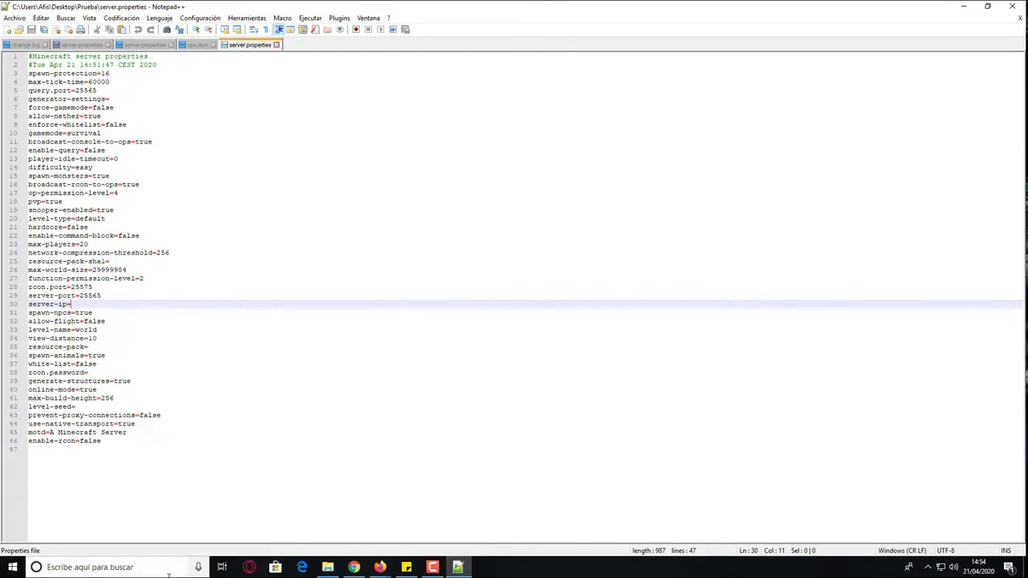
Open the Windows Command Prompt and run ipconfig to list the network adapters' addresses
left_click(129, 567)
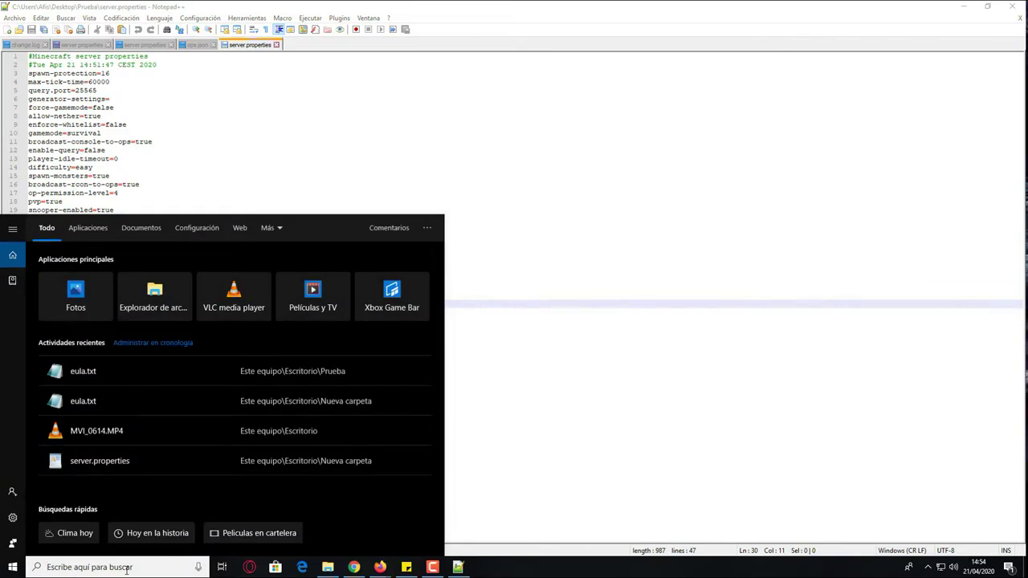
type("cm")
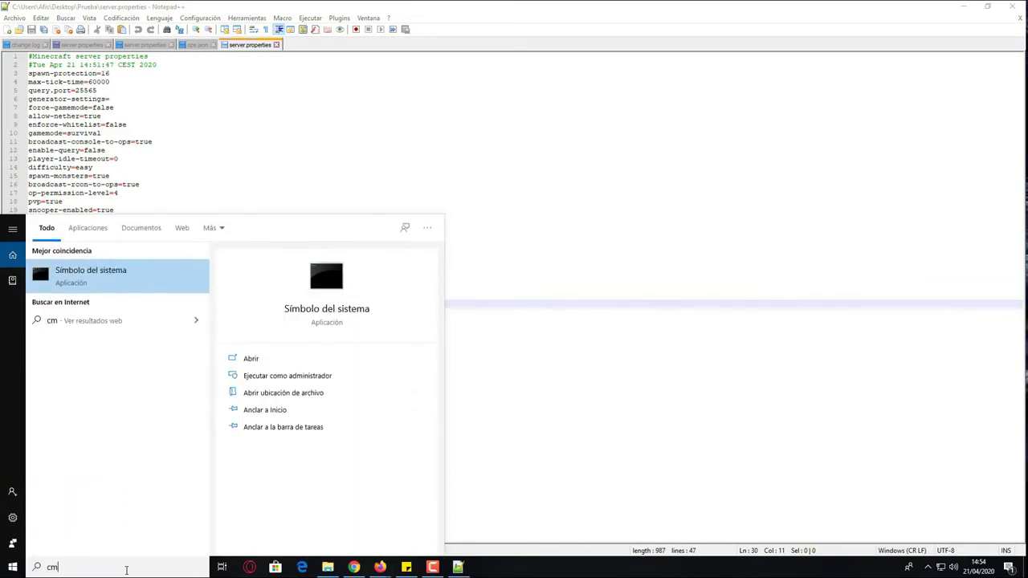
type("d")
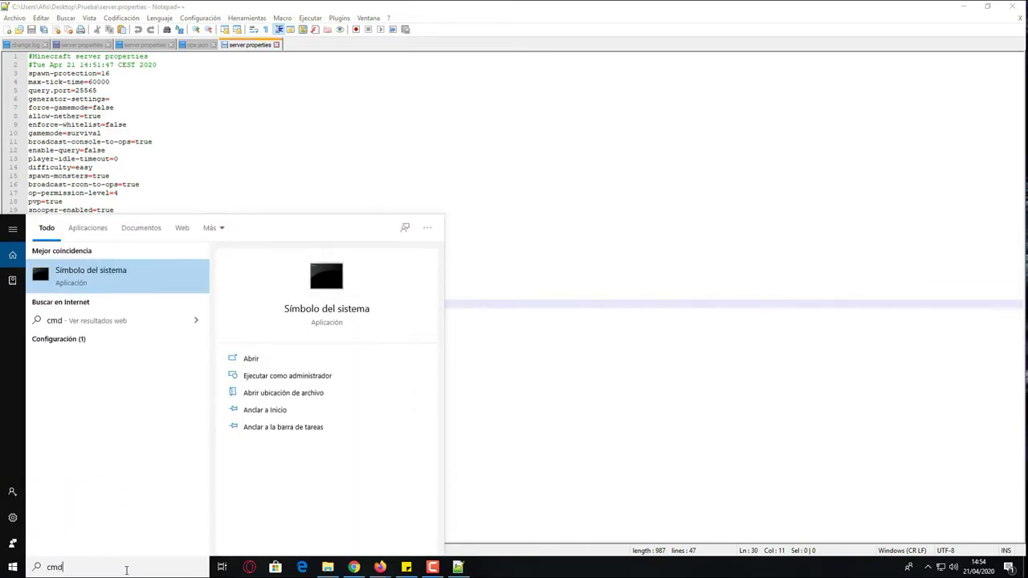
key("Return")
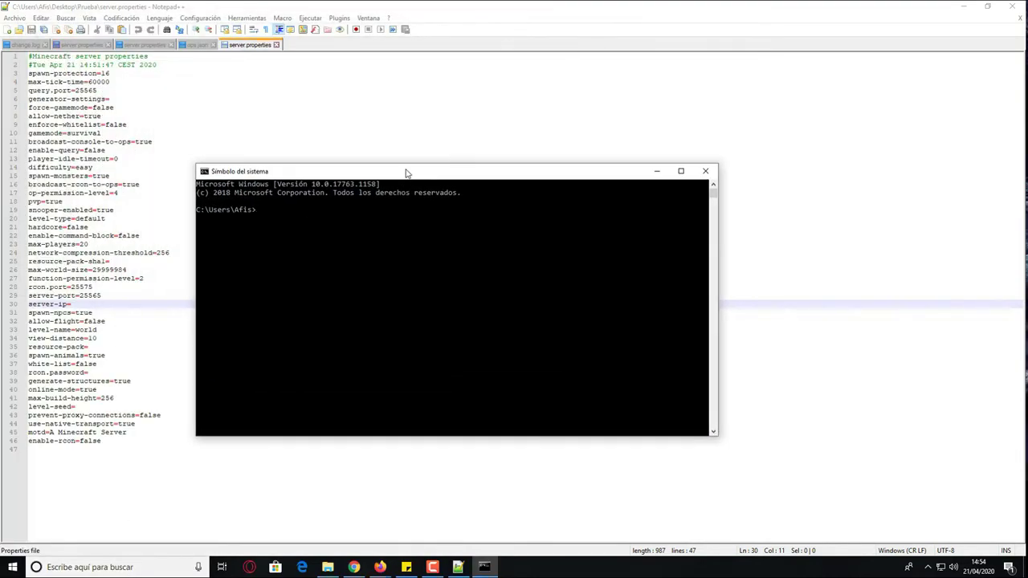
left_click(360, 219)
type("ipconfig")
key("Return")
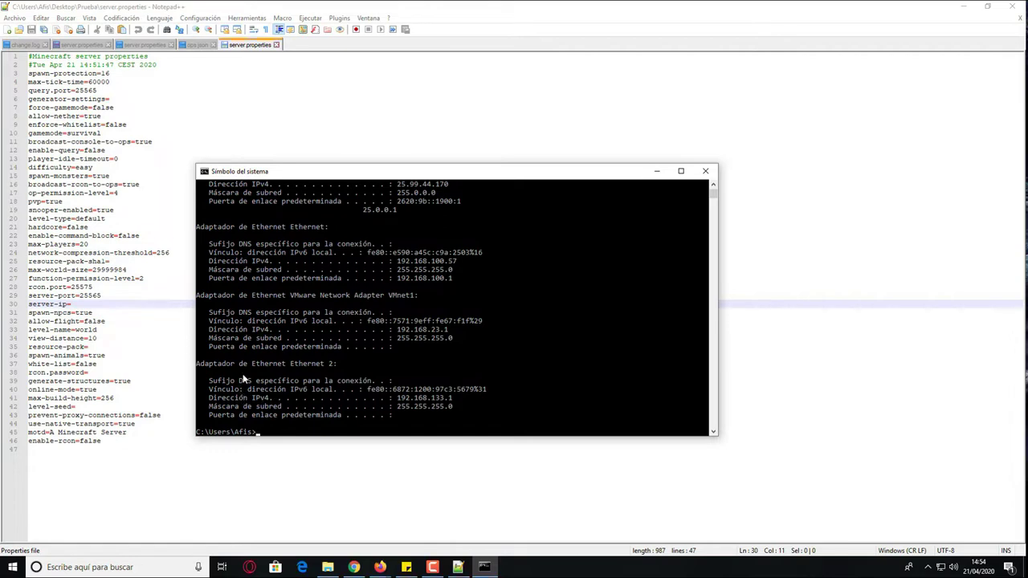
Examine the IPv4 address and default gateway of the Ethernet adapter in the ipconfig output
scroll(319, 305, "up", 3)
scroll(331, 301, "down", 4)
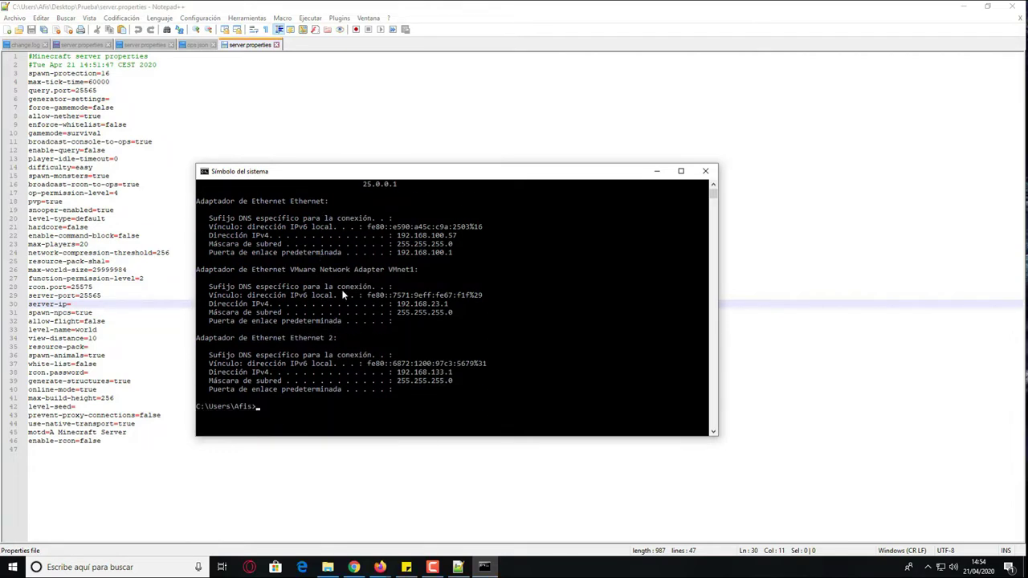
scroll(293, 339, "up", 2)
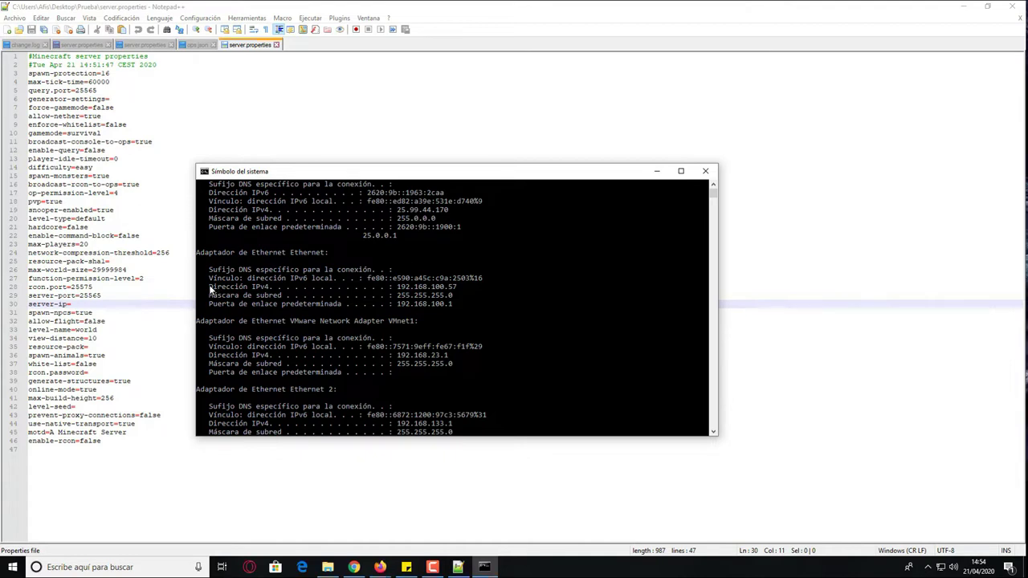
left_click_drag(210, 287, 398, 291)
left_click(466, 287)
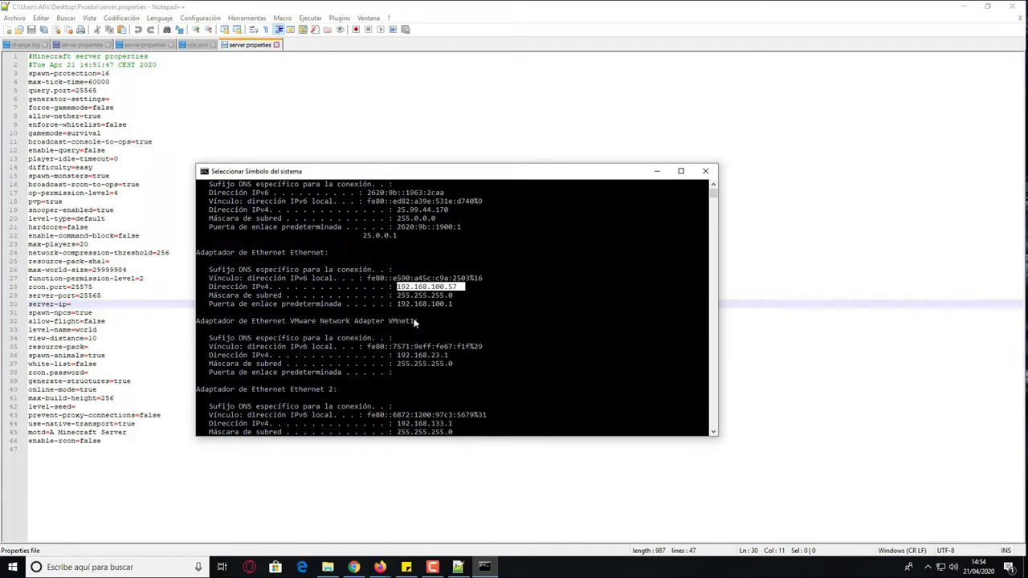
left_click(411, 312)
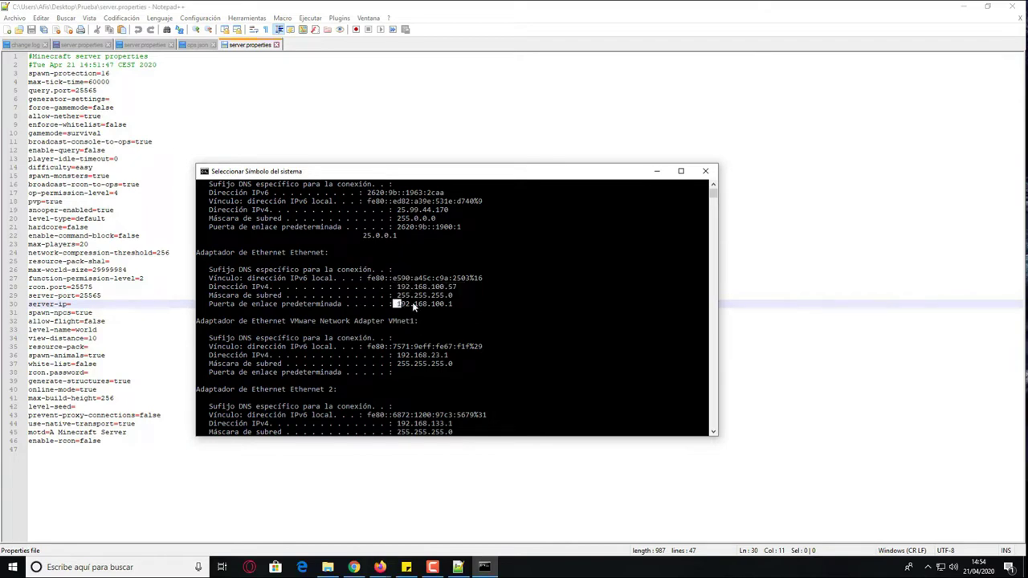
left_click_drag(396, 303, 453, 305)
Copy the Ethernet adapter's IPv4 address 192.168.100.57 and paste it as the server-ip value in server.properties
left_click_drag(396, 288, 456, 295)
key("ctrl+c")
left_click(101, 305)
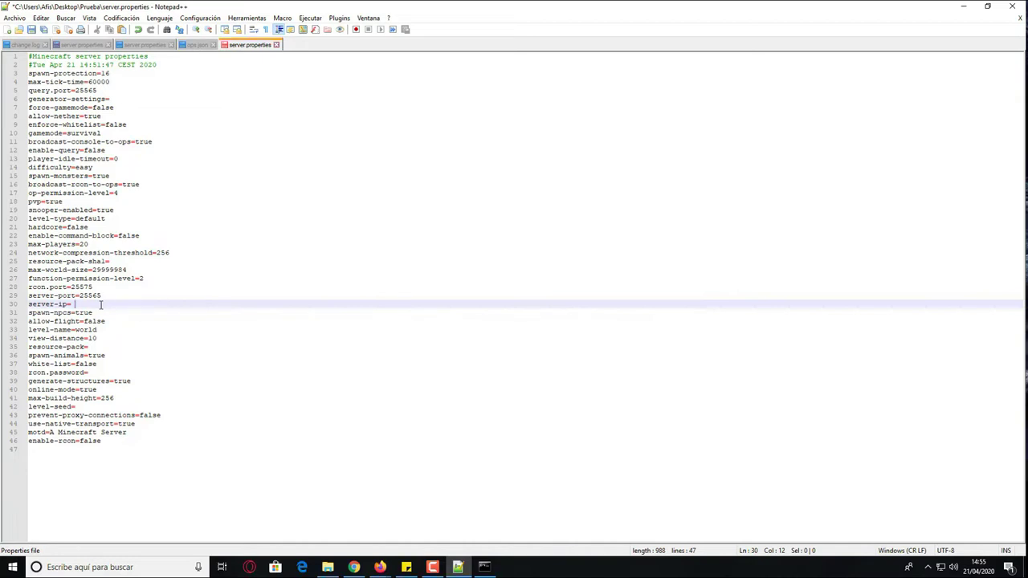
key("ctrl+v")
Copy the Ethernet adapter's default gateway address from the ipconfig output and close the Command Prompt
left_click(484, 567)
left_click(456, 304)
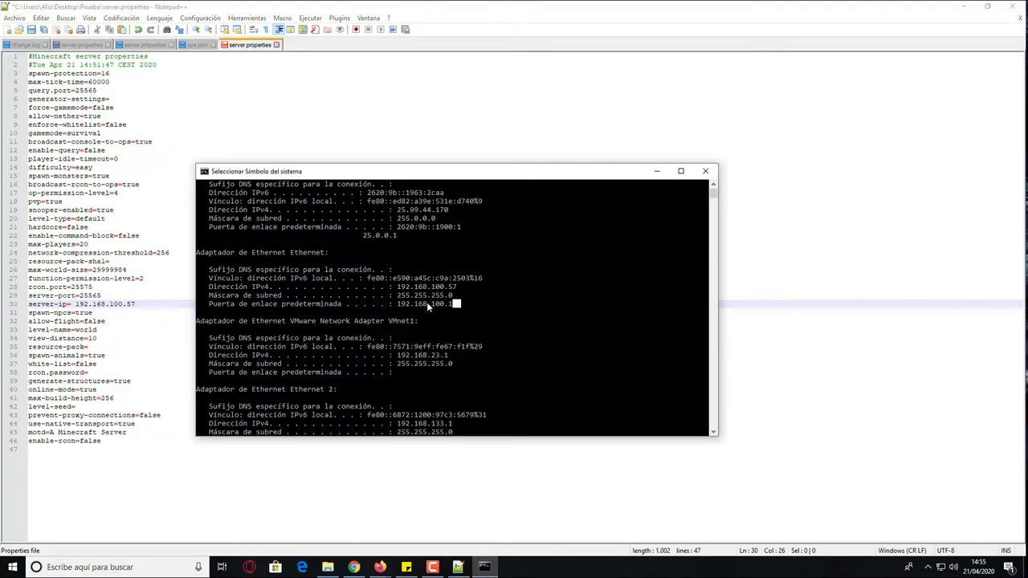
left_click_drag(404, 306, 398, 307)
key("ctrl+c")
left_click(419, 304)
left_click_drag(397, 304, 463, 311)
key("ctrl+c")
left_click(706, 171)
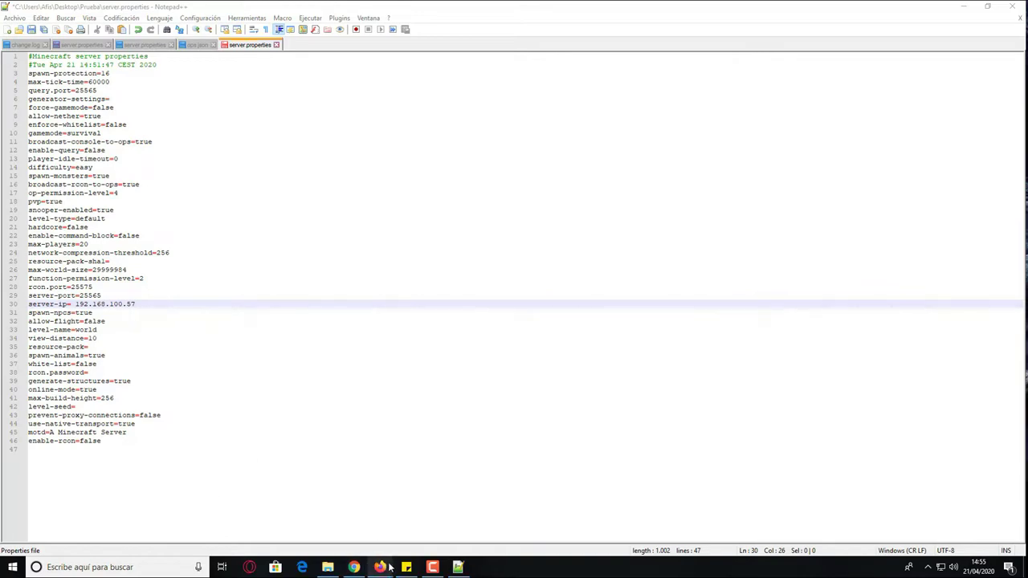
Switch to Firefox and load the router's address 192.168.100.1
mouse_move(380, 567)
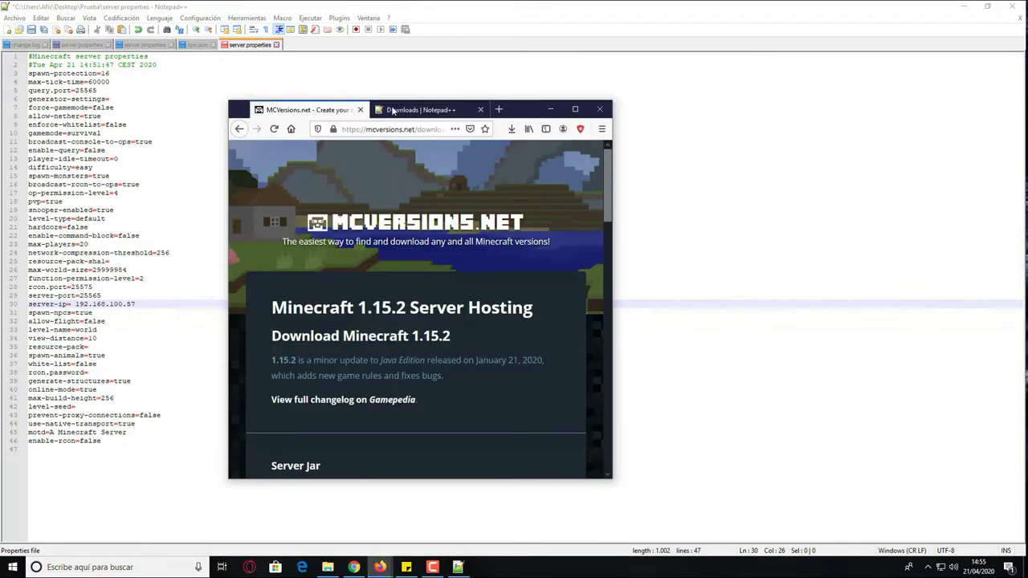
left_click(456, 520)
left_click(284, 27)
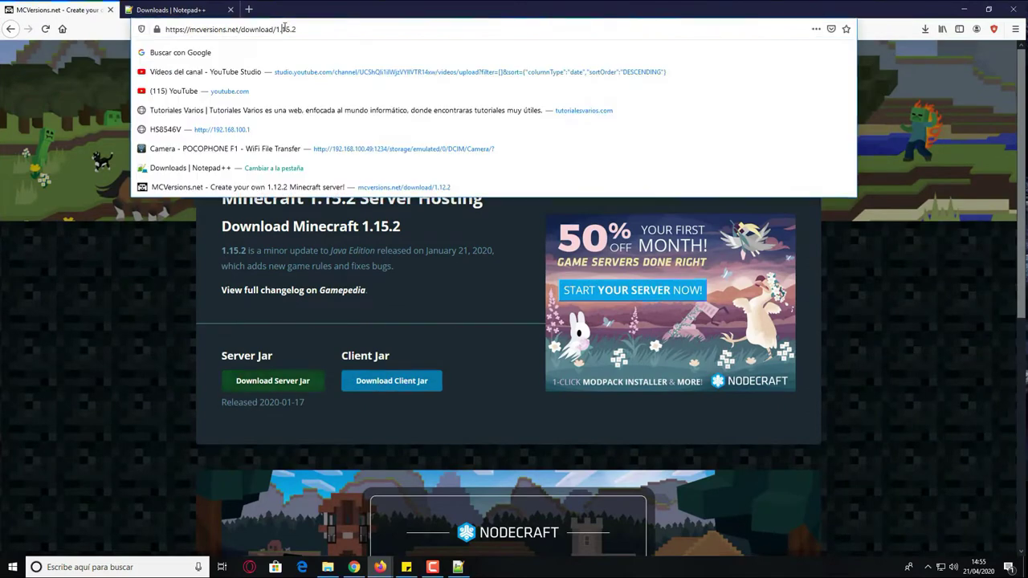
type("192.168.100.1")
key("Return")
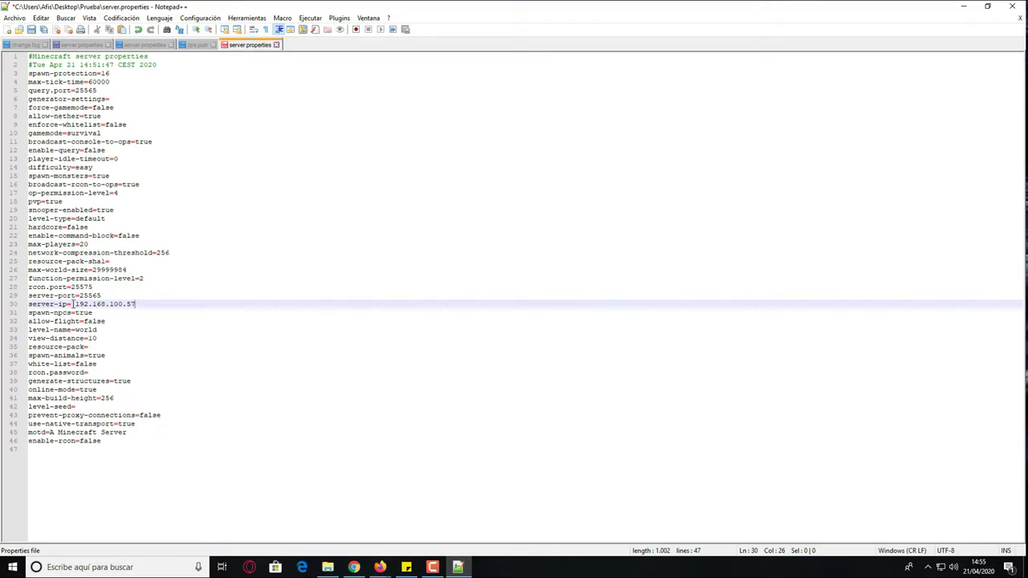
Select the IP address on the server-ip line of server.properties to review it
double_click(73, 305)
left_click(75, 305)
left_click_drag(76, 305, 137, 304)
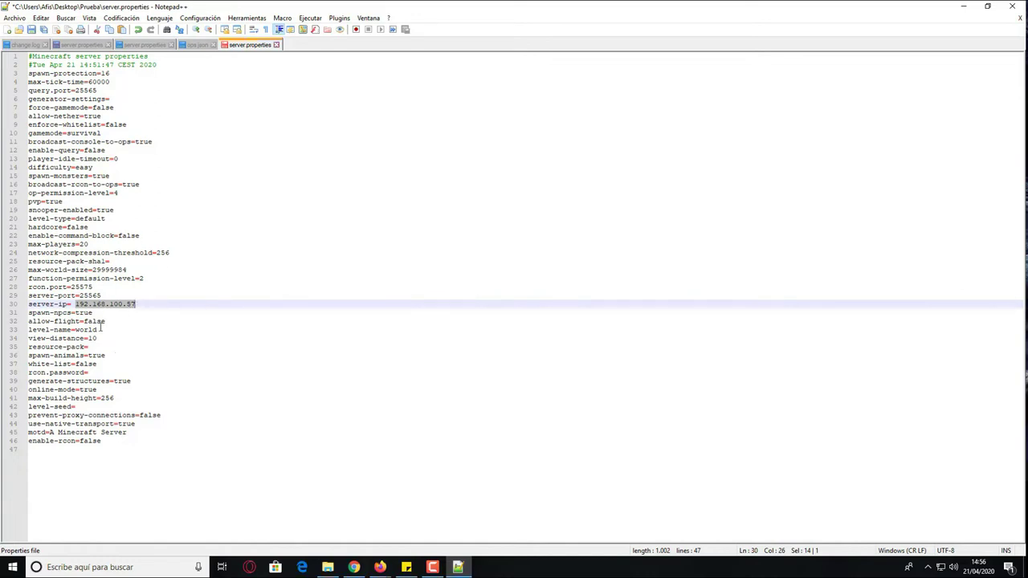
left_click(159, 565)
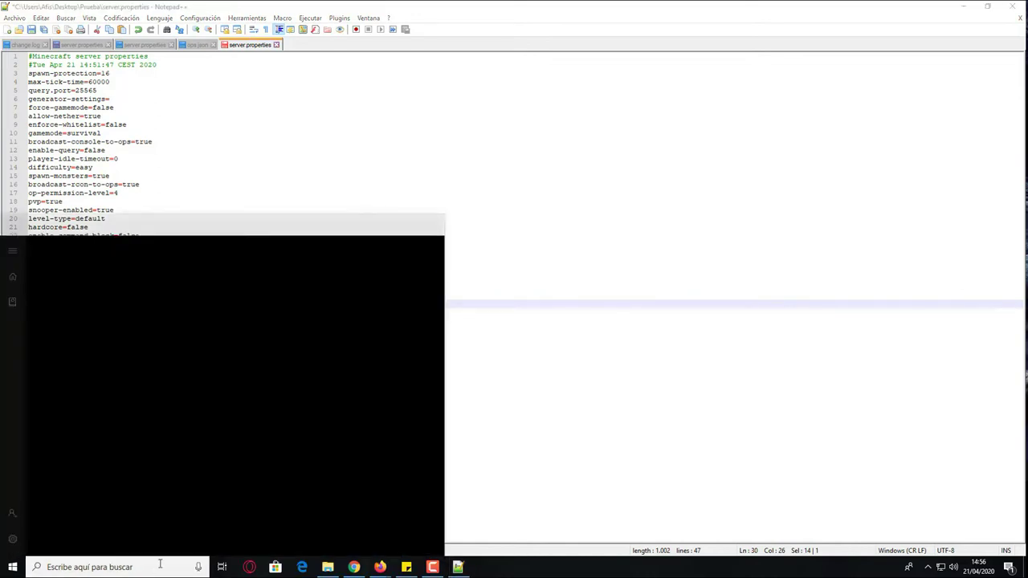
left_click(757, 349)
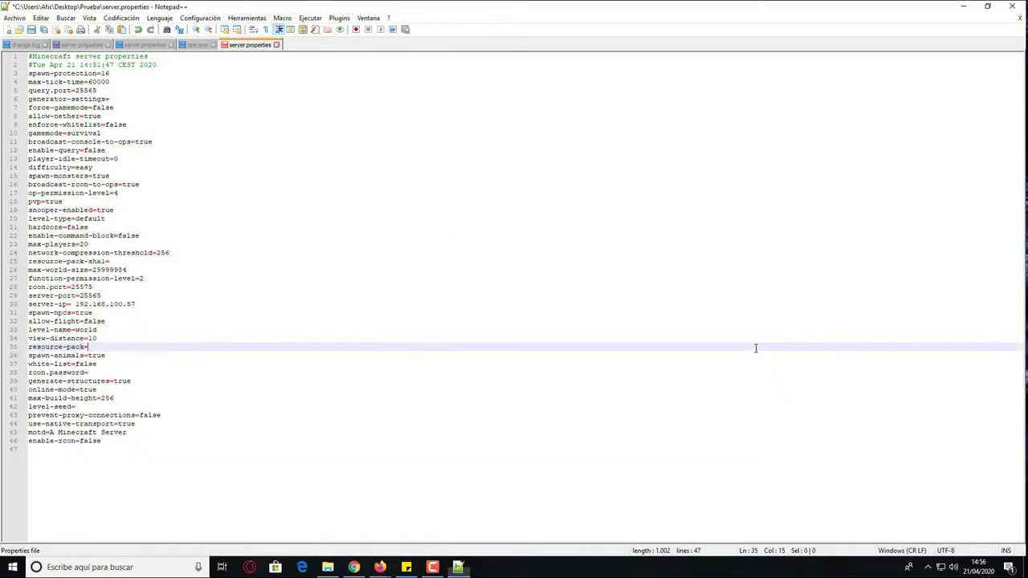
left_click(111, 341)
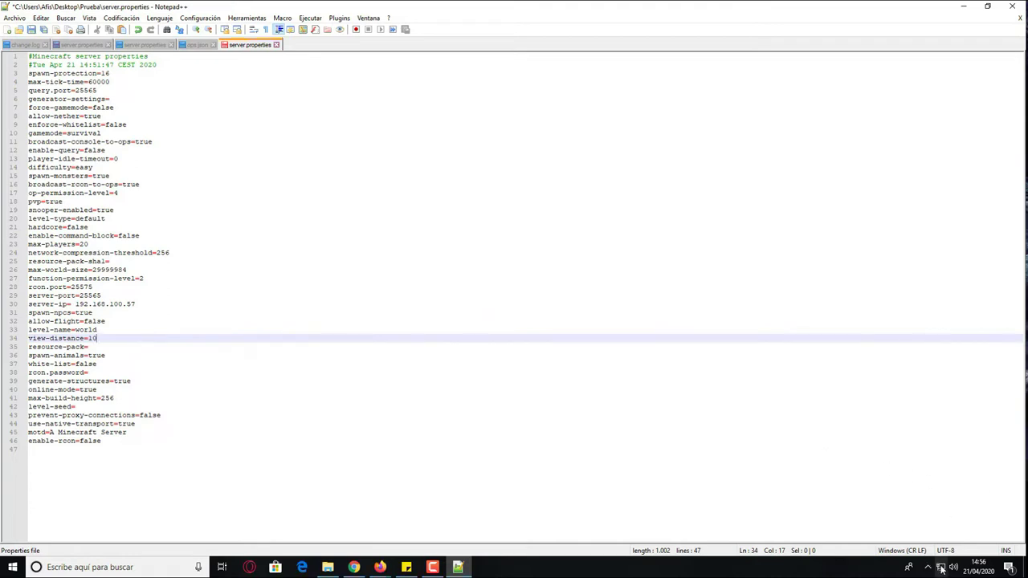
Open the Windows network and Internet settings and find the options for changing the network configuration
mouse_move(941, 570)
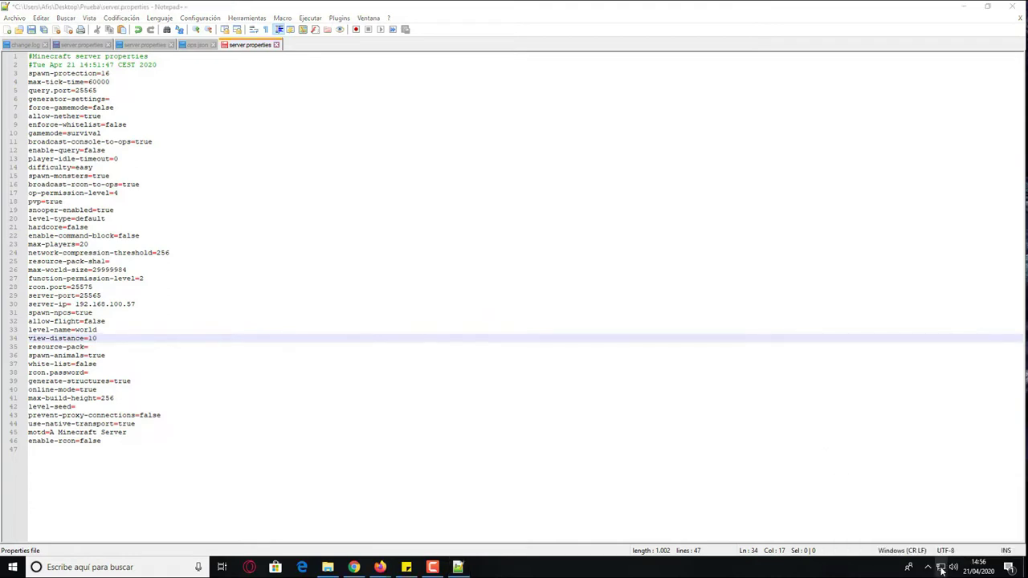
right_click(941, 569)
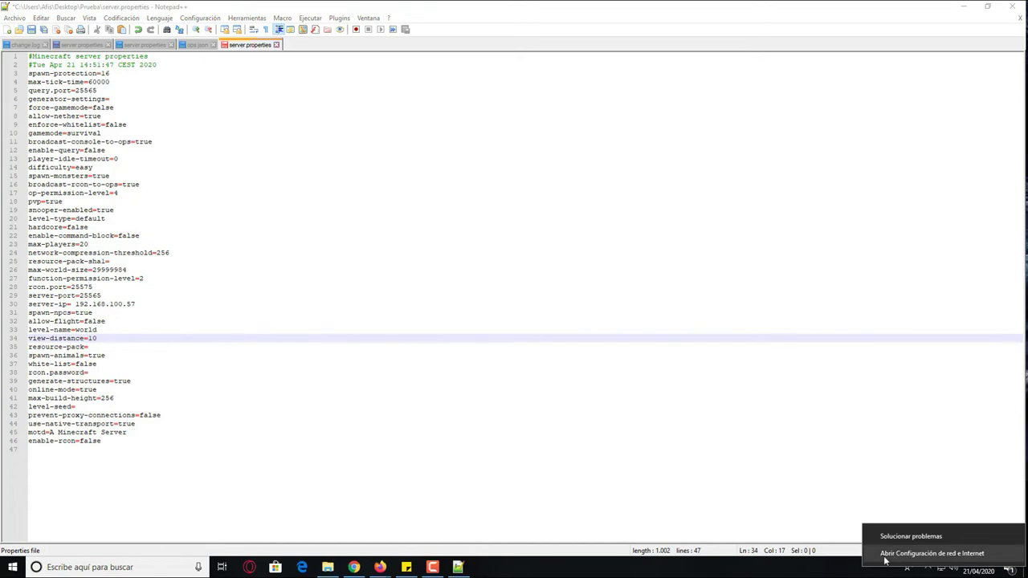
left_click(919, 554)
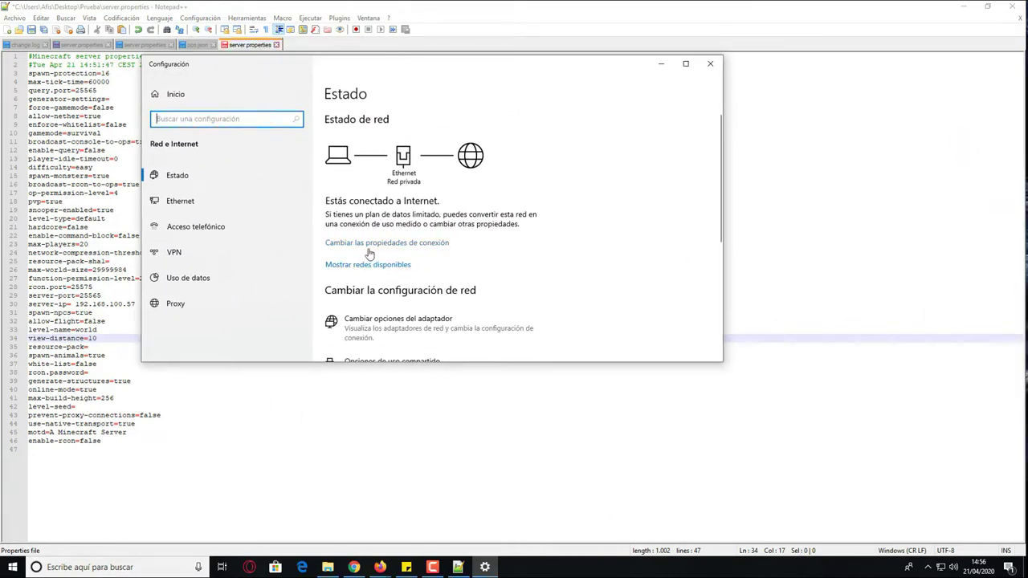
scroll(376, 250, "down", 5)
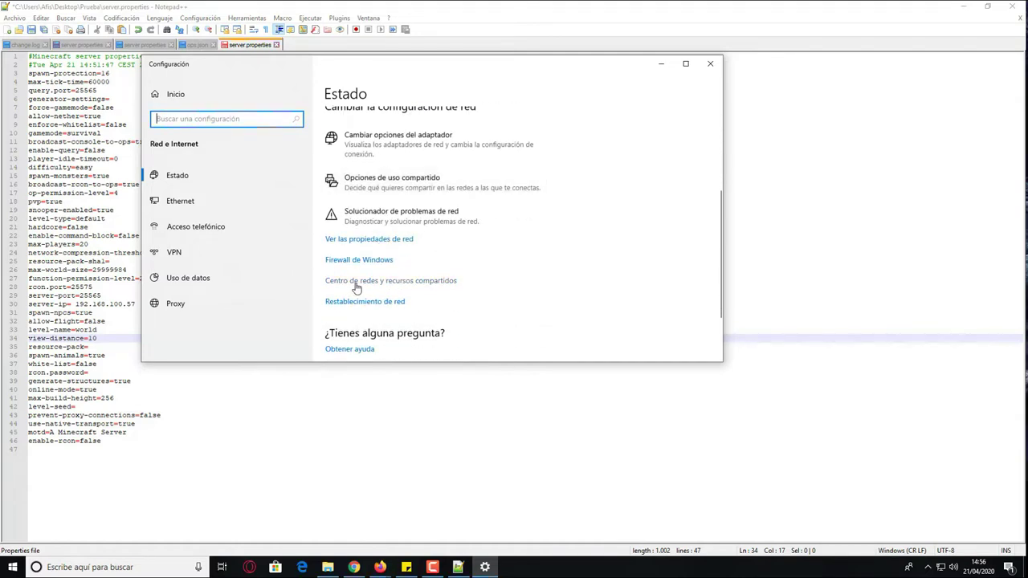
left_click(133, 567)
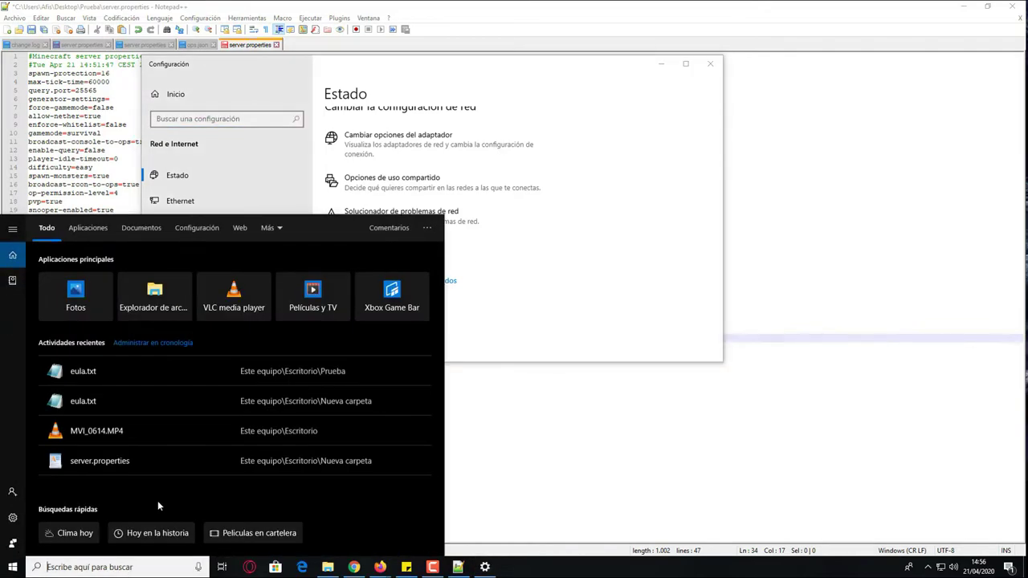
type("centro de rre")
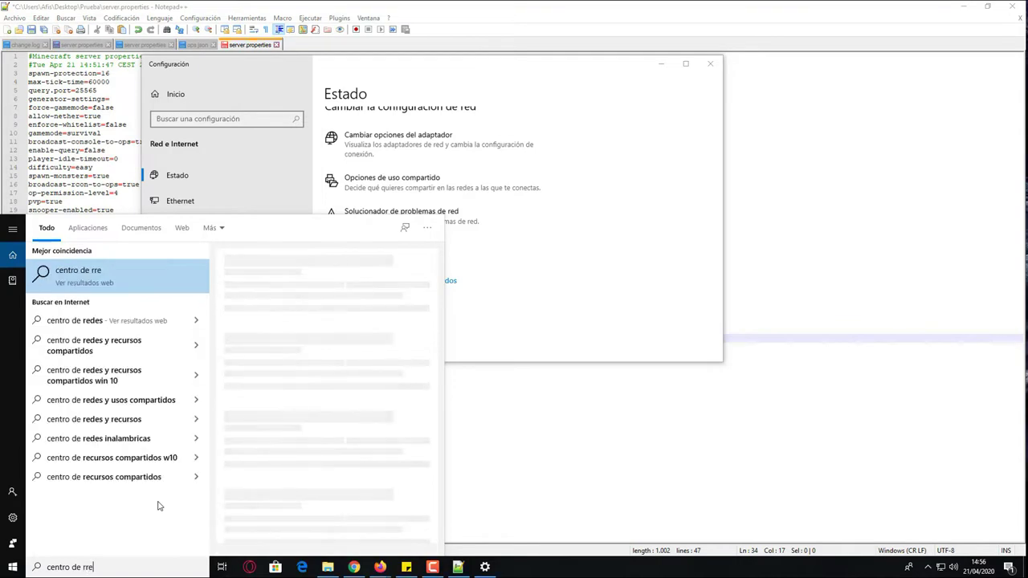
key("BackSpace")
key("BackSpace")
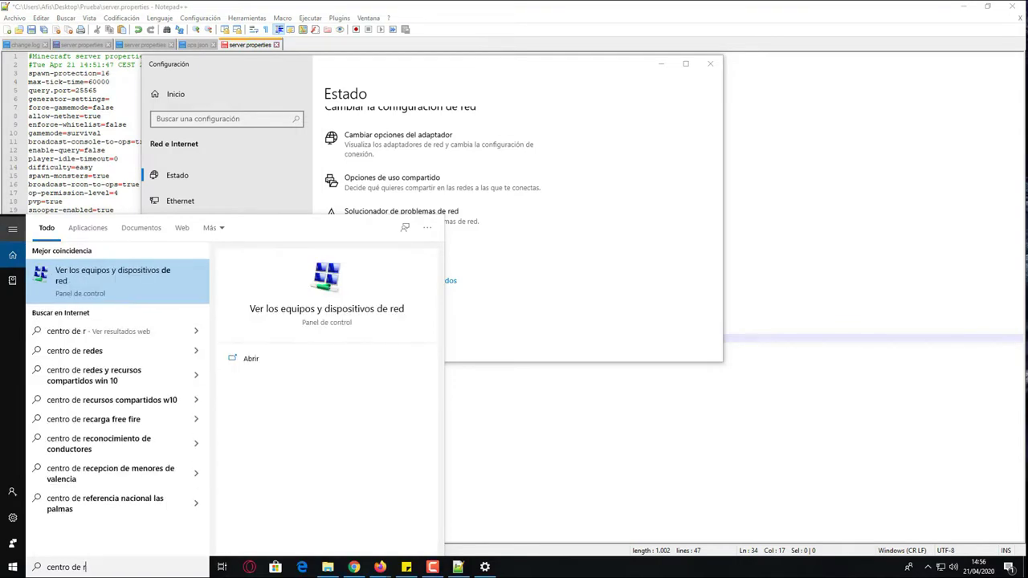
left_click(129, 275)
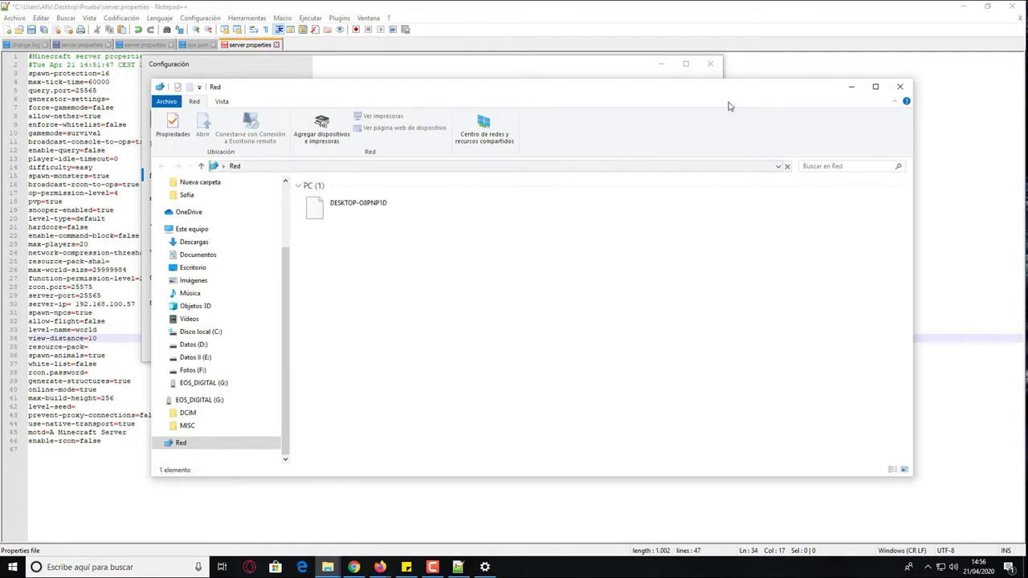
left_click(900, 85)
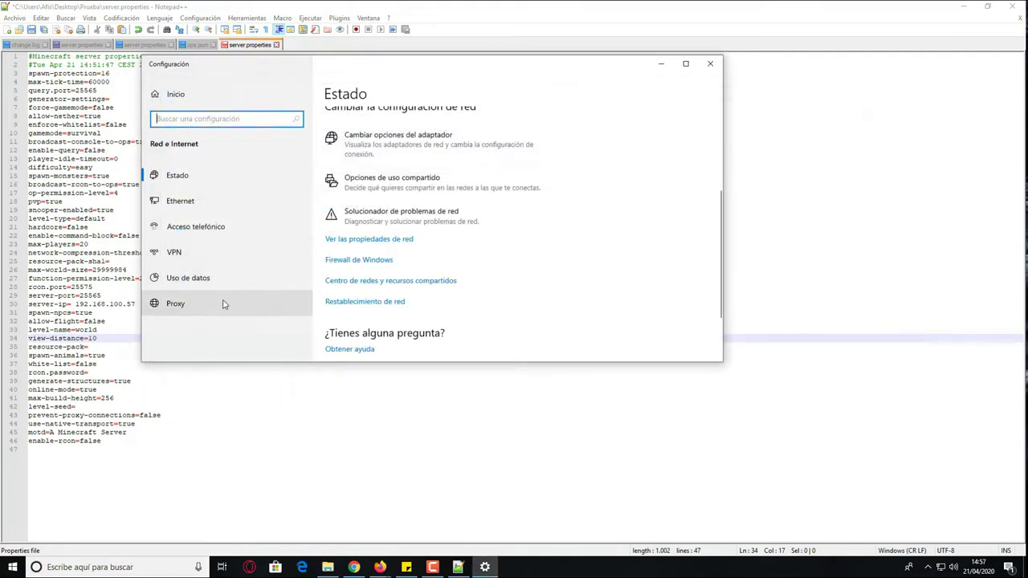
Open the Network and Sharing Center from the network status settings and close the Settings window
left_click(374, 281)
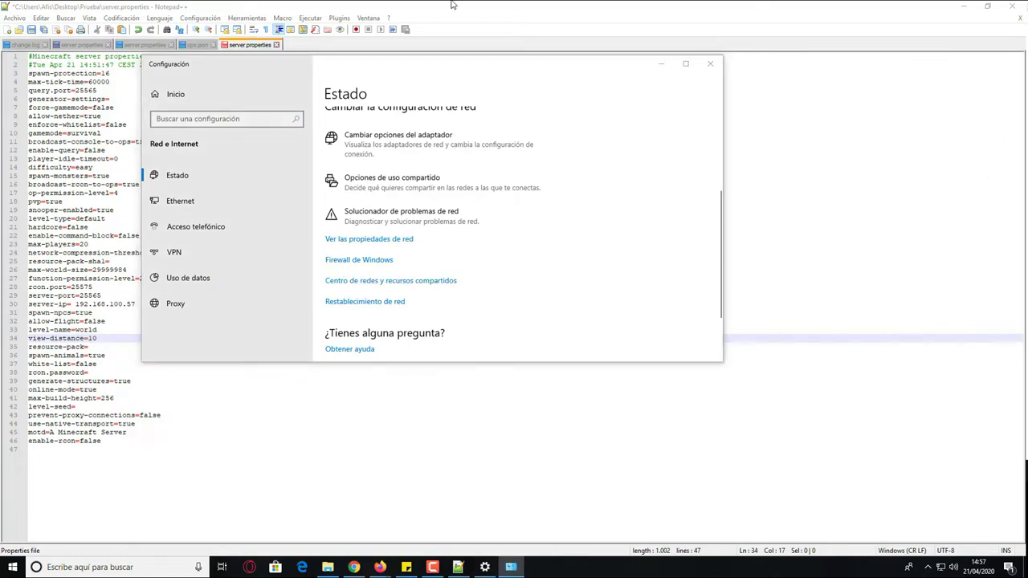
left_click(710, 64)
Find the Control Panel through Windows search, open it and go to the Network and Sharing Center
left_click(181, 572)
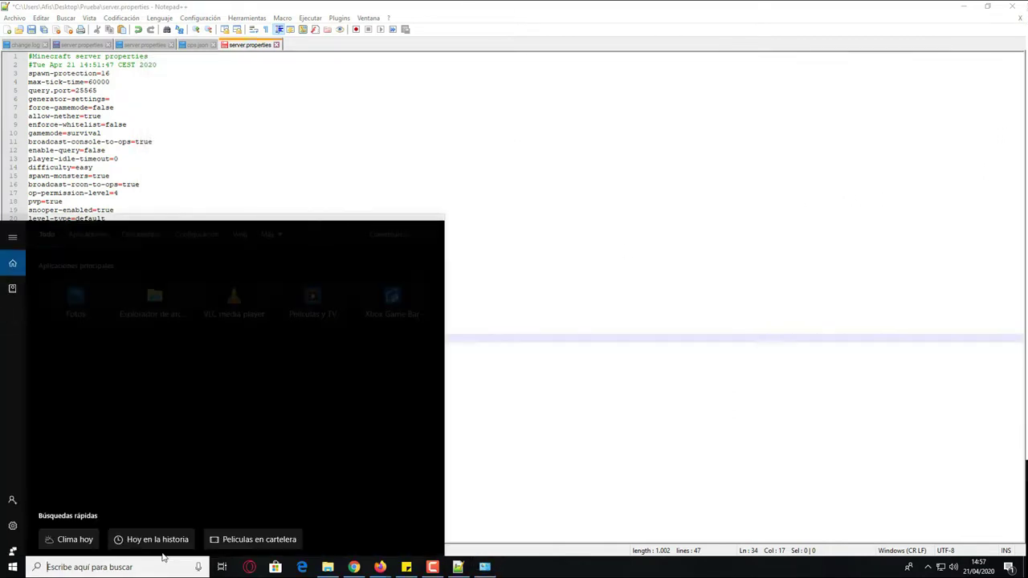
type("c")
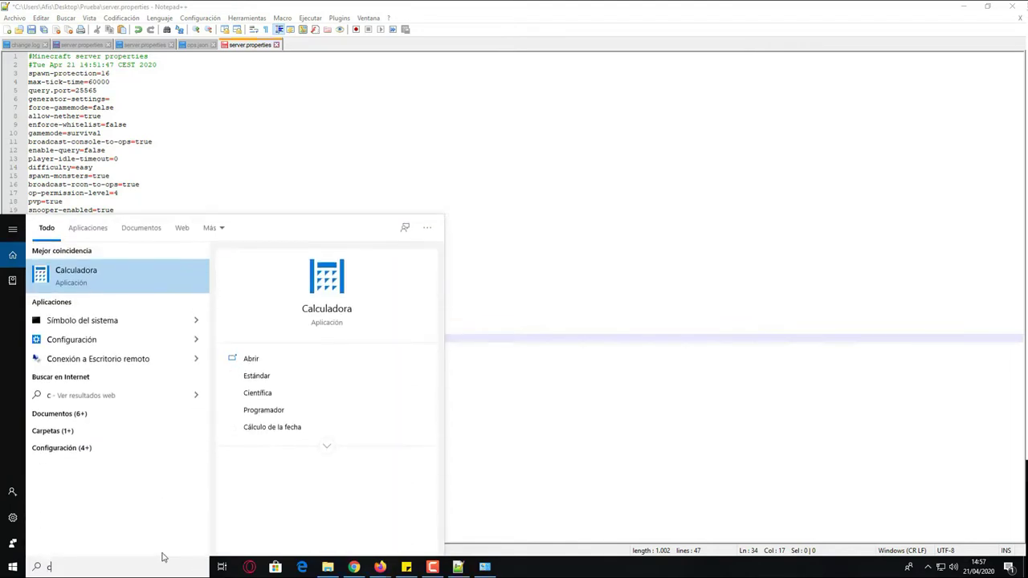
key("BackSpace")
type("panel")
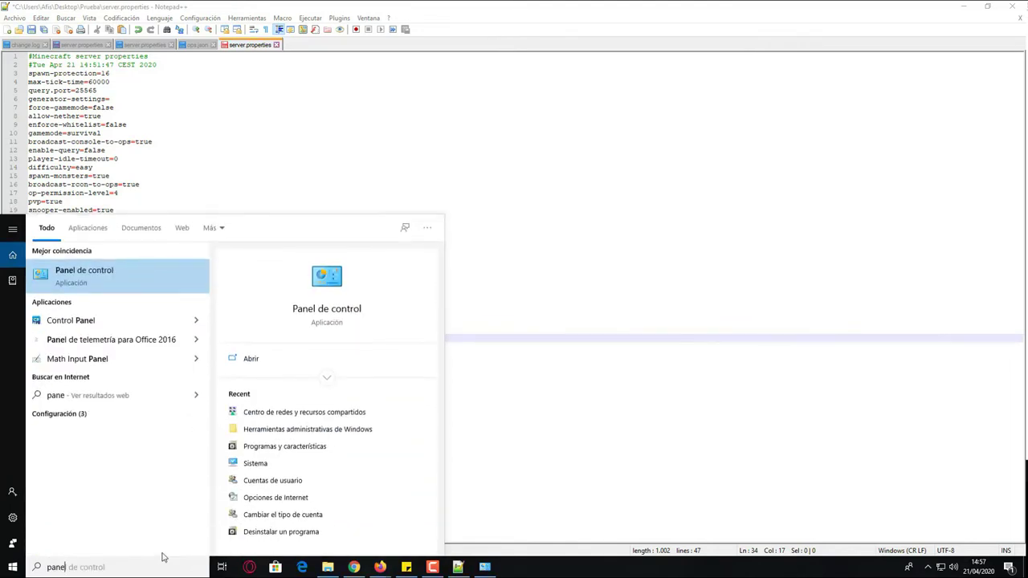
key("Escape")
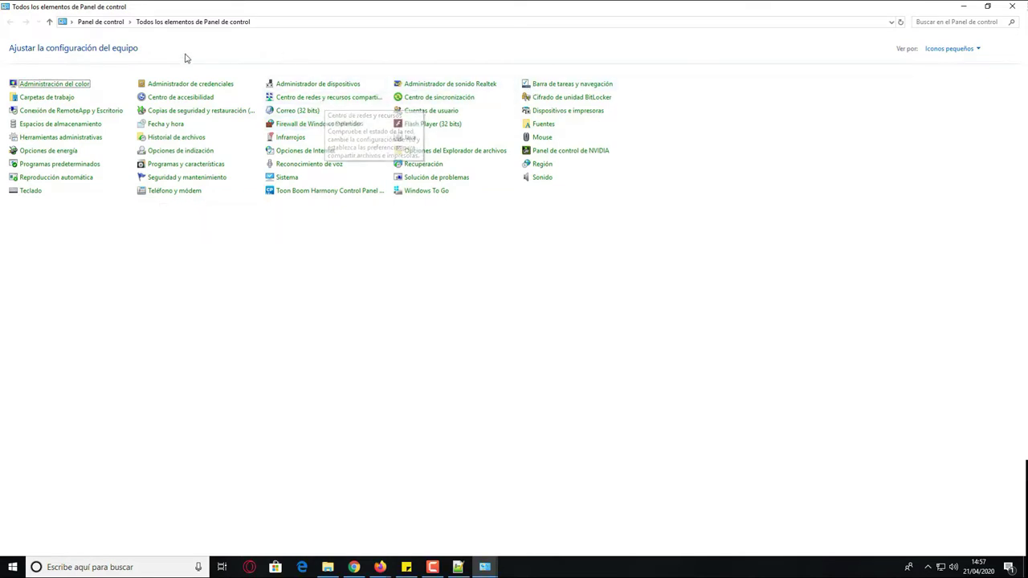
left_click(325, 97)
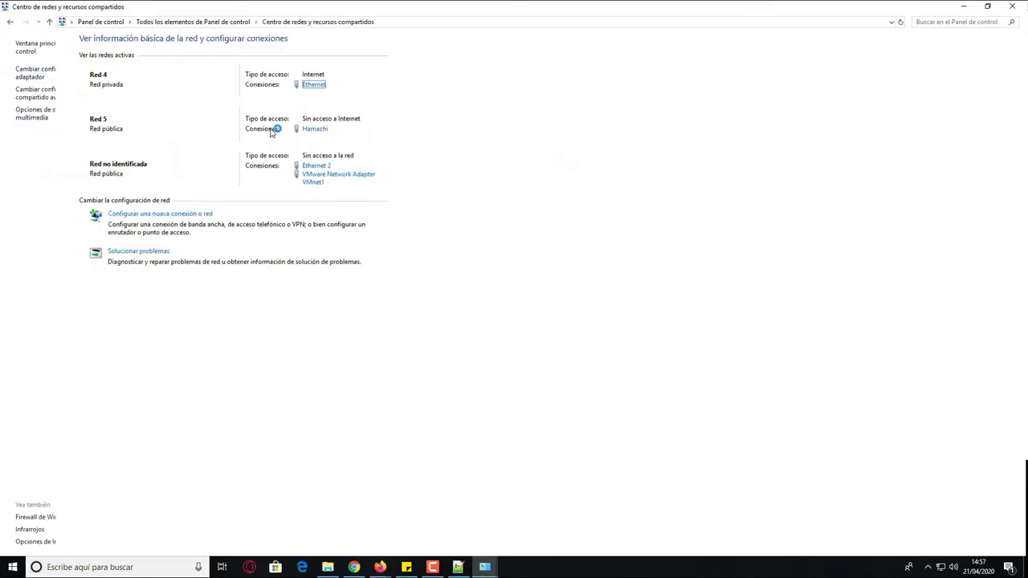
Return to all Control Panel items, look up the Network and Sharing Center link in the Windows network status settings, and close Settings
left_click(10, 22)
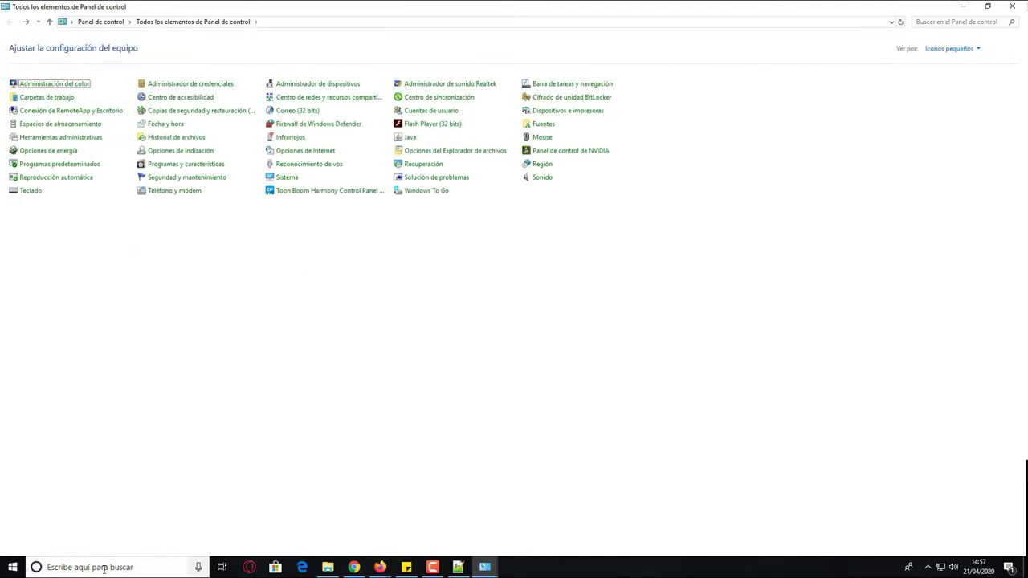
right_click(942, 572)
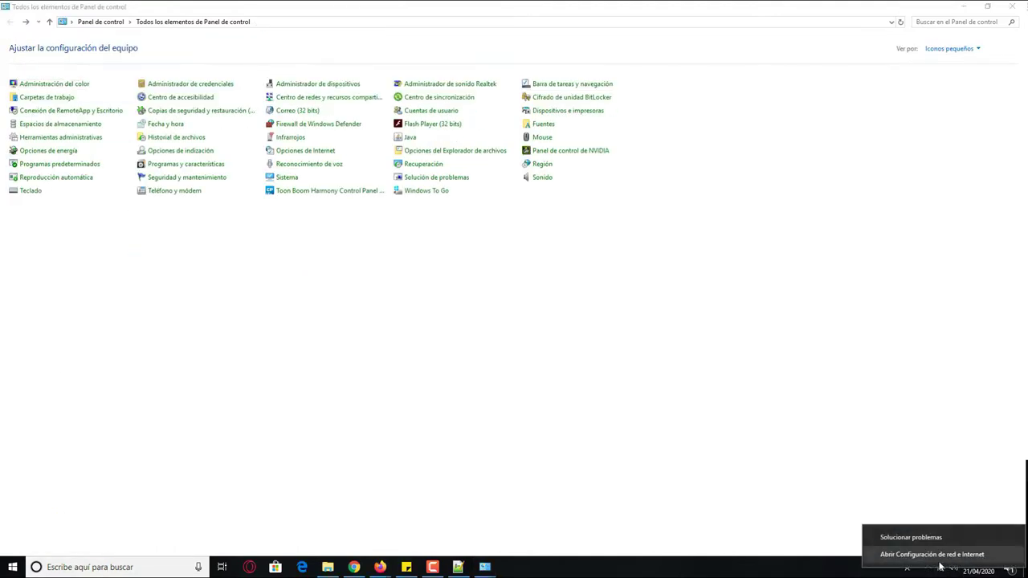
left_click(931, 553)
scroll(385, 209, "down", 6)
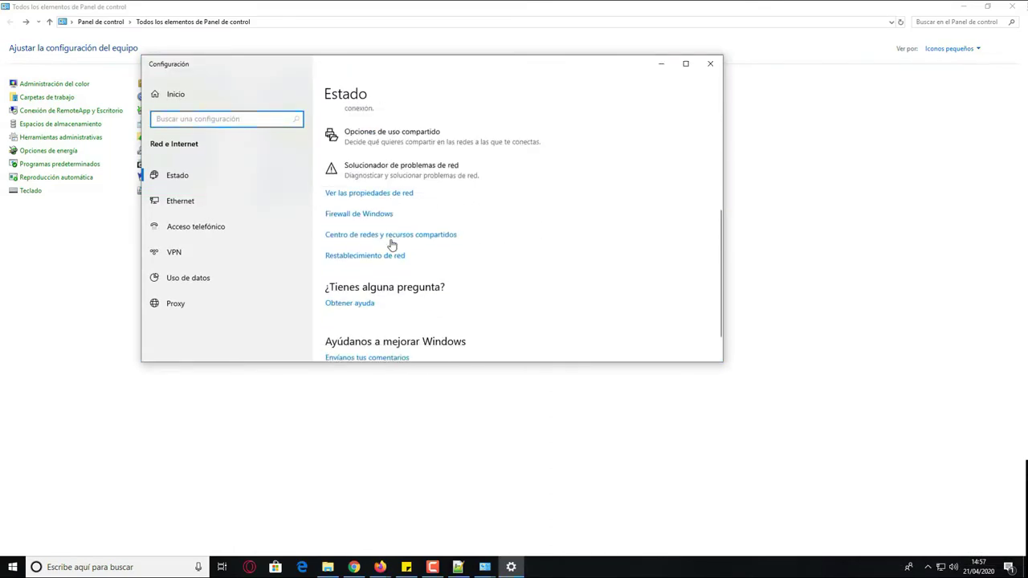
left_click(710, 64)
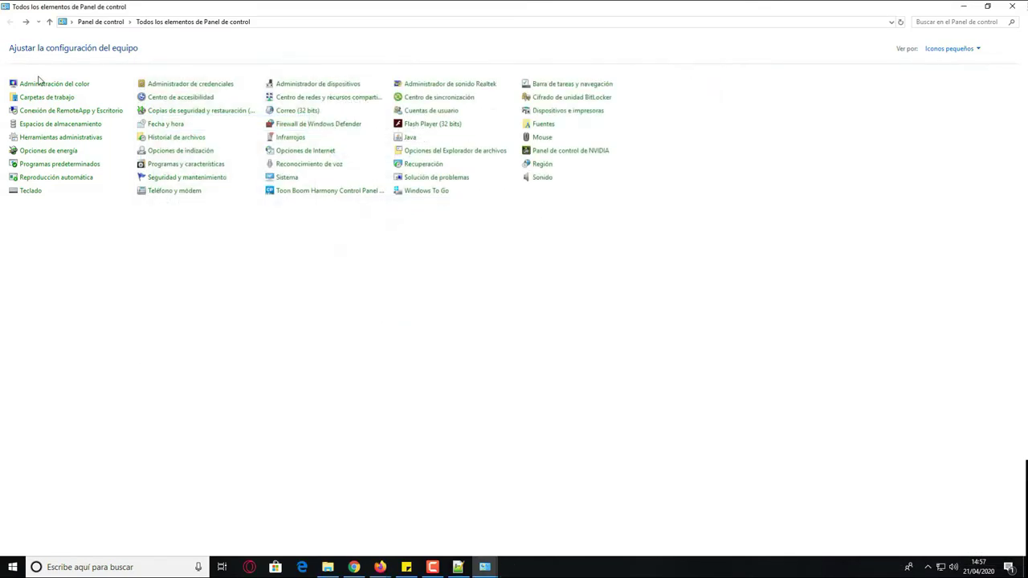
Open the Ethernet connection's details from the Network and Sharing Center and examine its IPv4 address, DHCP server and default gateway
left_click(321, 98)
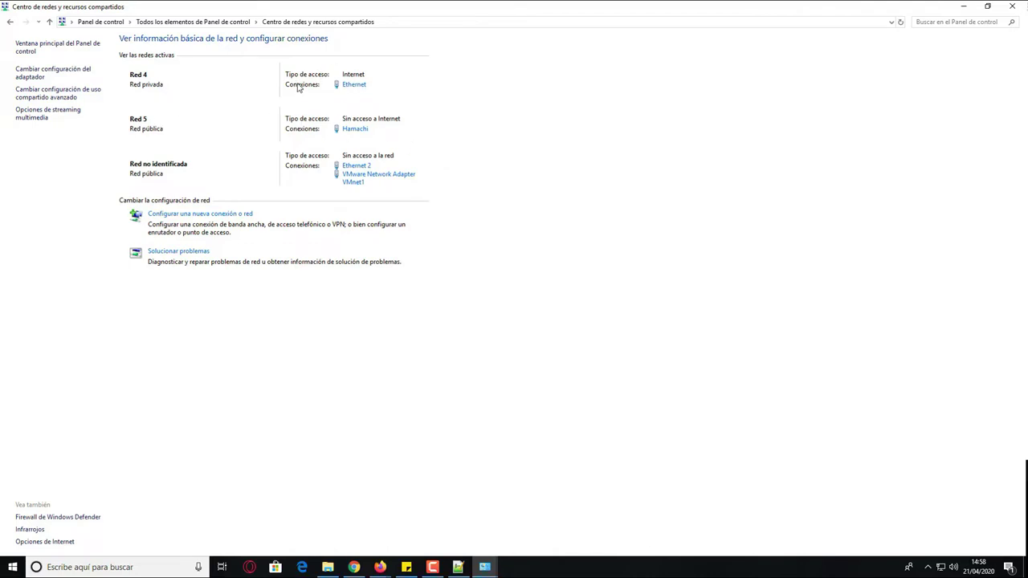
left_click(350, 87)
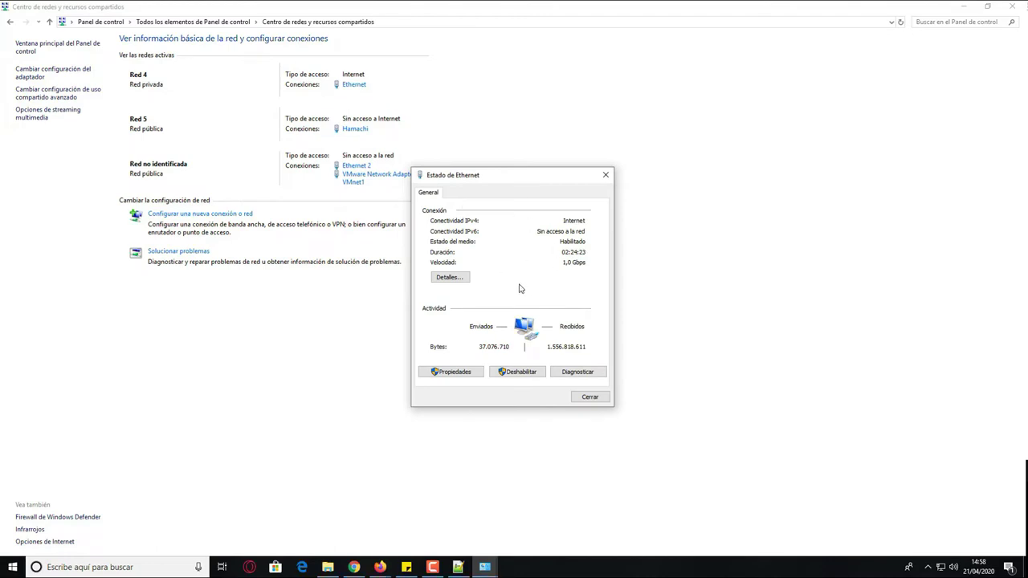
left_click(451, 277)
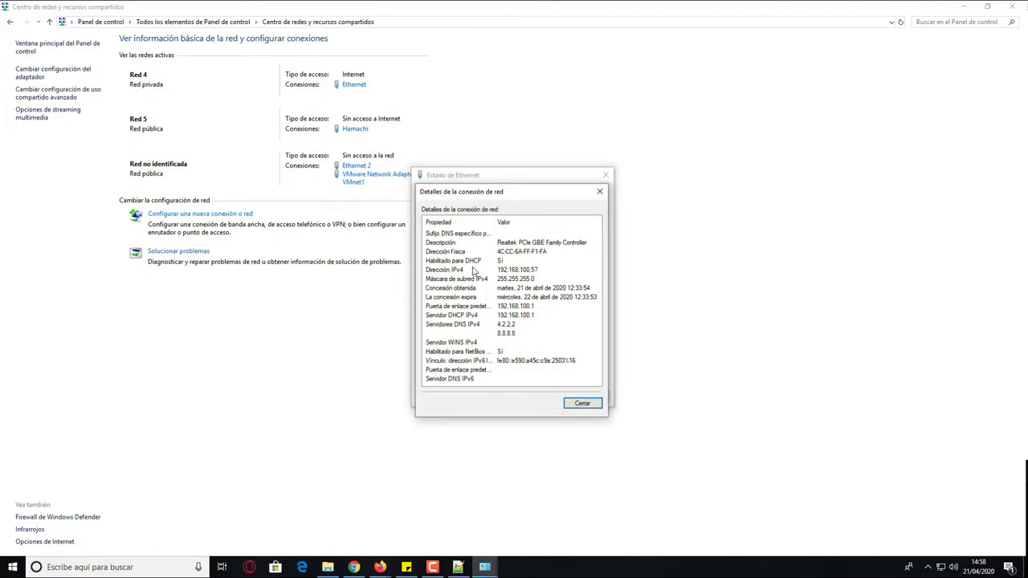
left_click(531, 297)
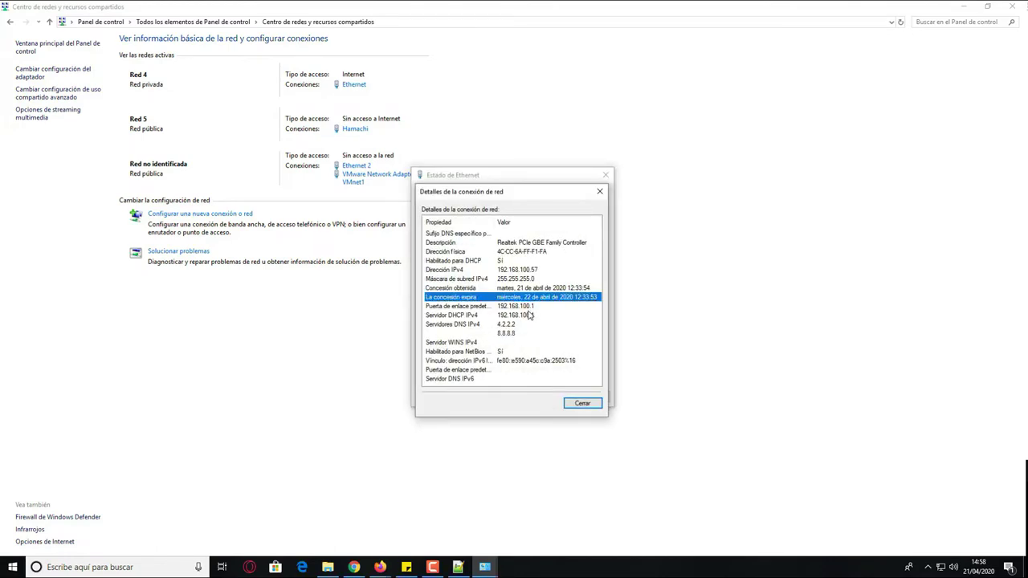
left_click(450, 272)
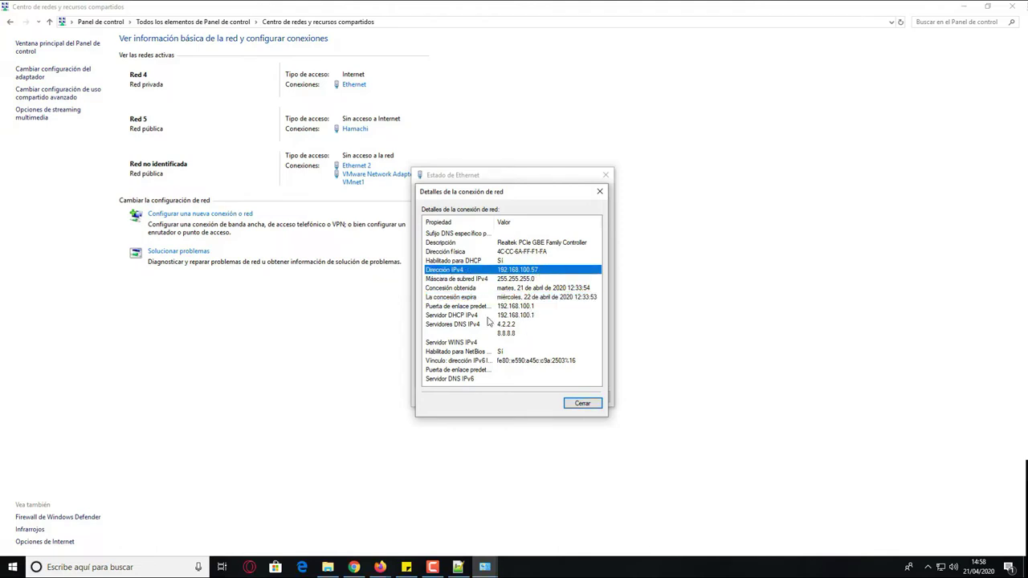
left_click(484, 317)
left_click(460, 308)
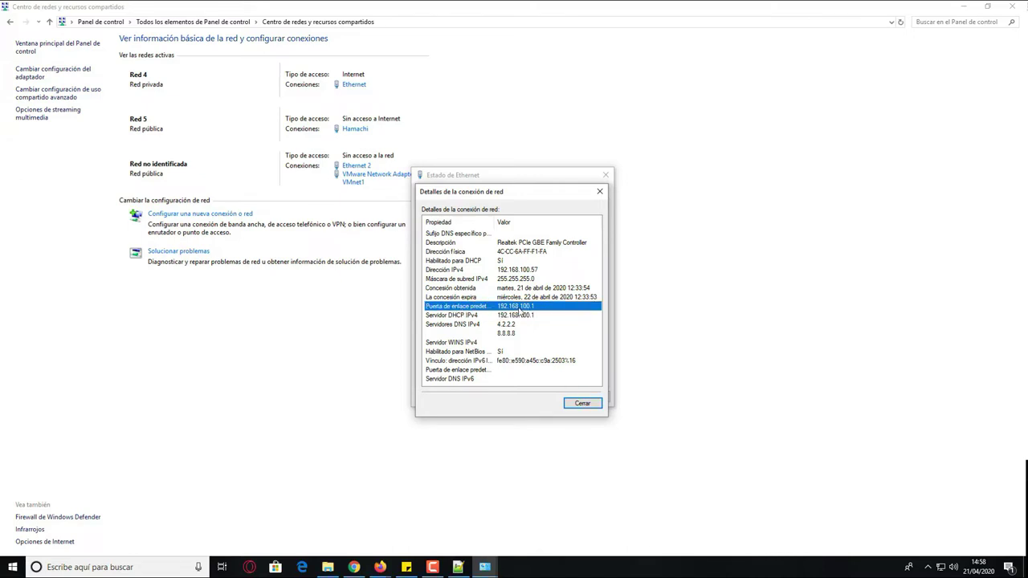
left_click(599, 191)
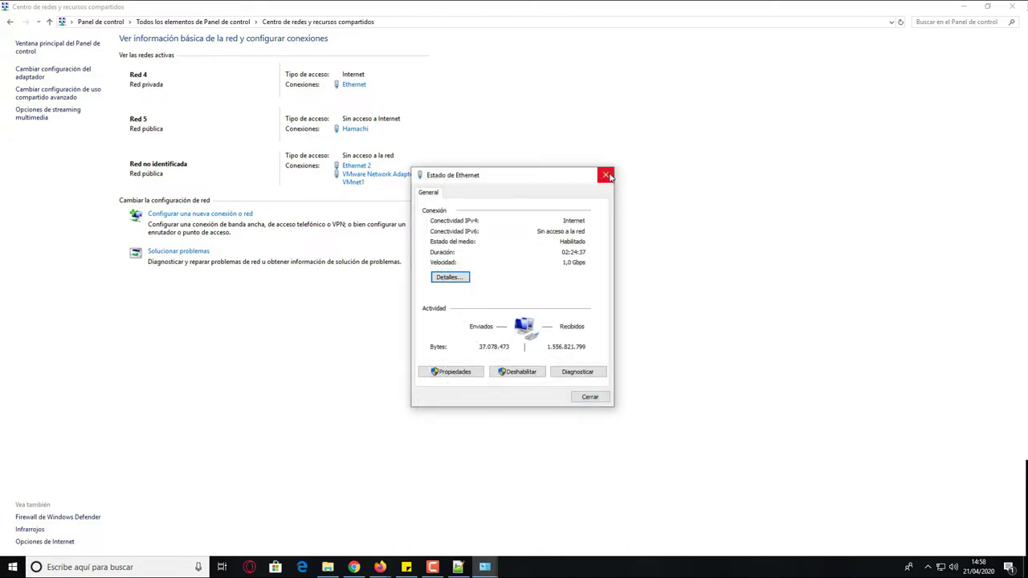
Open the Ethernet connection's Internet Protocol Version 4 (TCP/IPv4) properties and choose to use a manually specified IP address
left_click(460, 375)
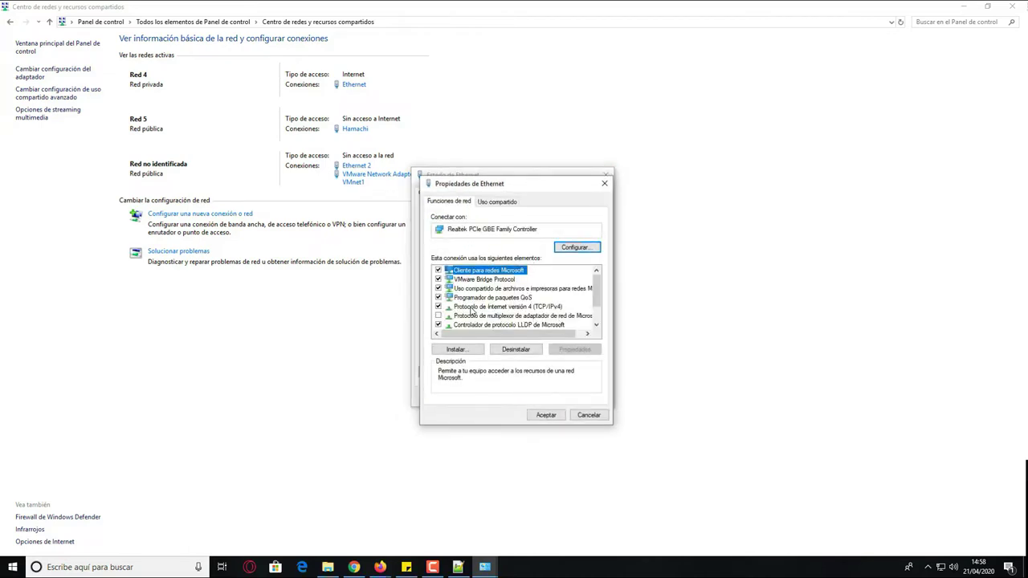
left_click(472, 308)
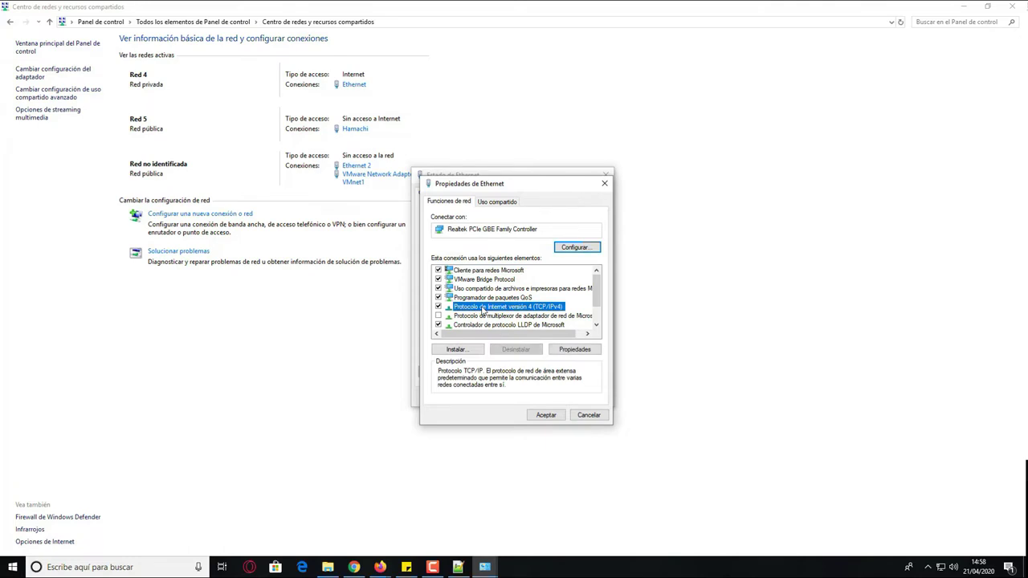
double_click(522, 309)
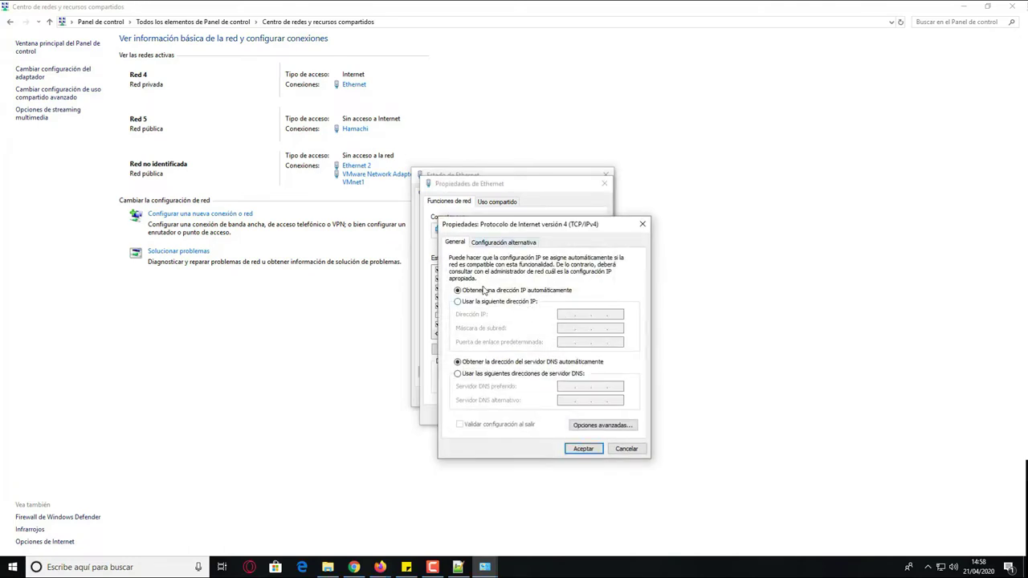
left_click_drag(500, 233, 480, 191)
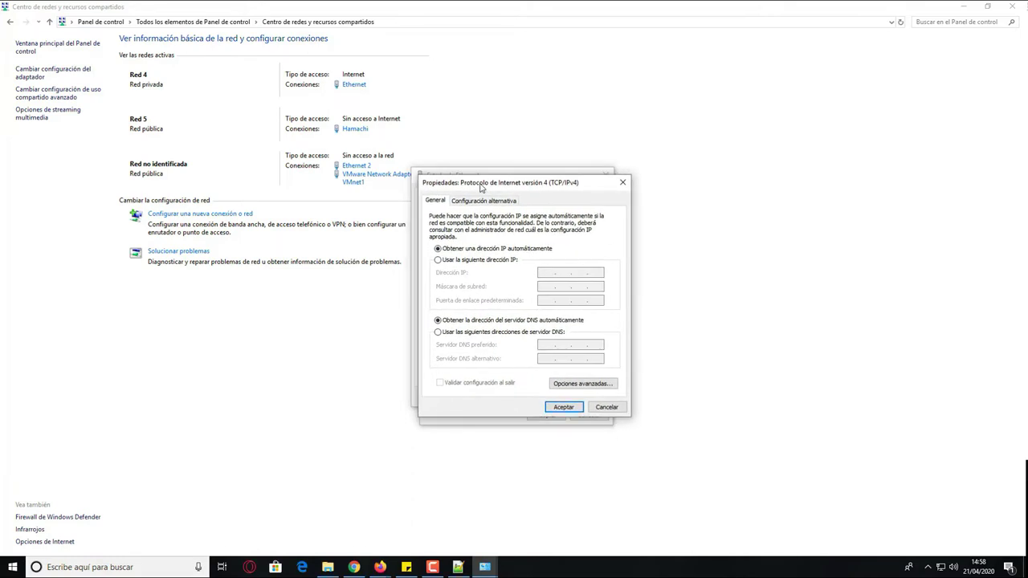
left_click(498, 262)
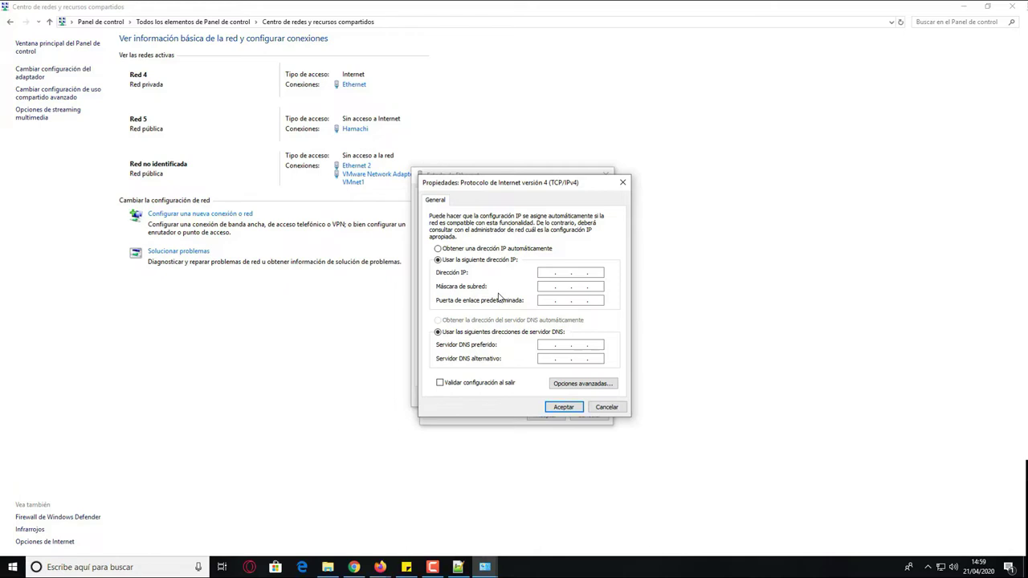
Set the static IP address to 192.168.100.57 with the subnet mask 255.255.255.0
left_click(550, 274)
type("192")
type("168")
type("11")
type("00 .")
type("57")
key("Tab")
key("Tab")
Set both the default gateway and the preferred DNS server to 192.168.100.1
type("192 . 168 . ")
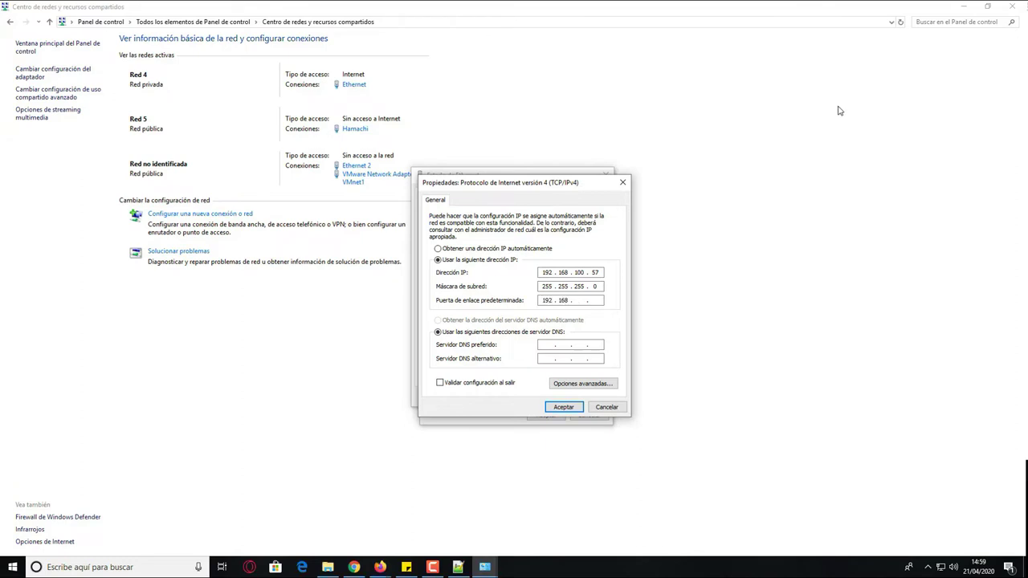
type("100 . 1")
key("Tab")
key("Tab")
type("192 . 168 . 100")
Save the IPv4 configuration despite the multiple-gateway warning, accept the Ethernet properties and close the Ethernet status
left_click(570, 409)
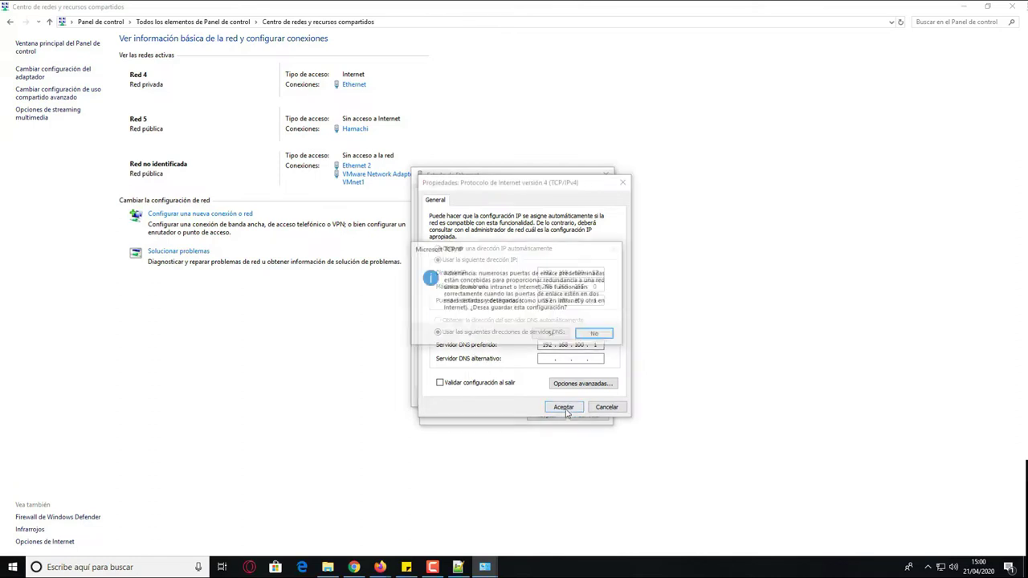
left_click(550, 336)
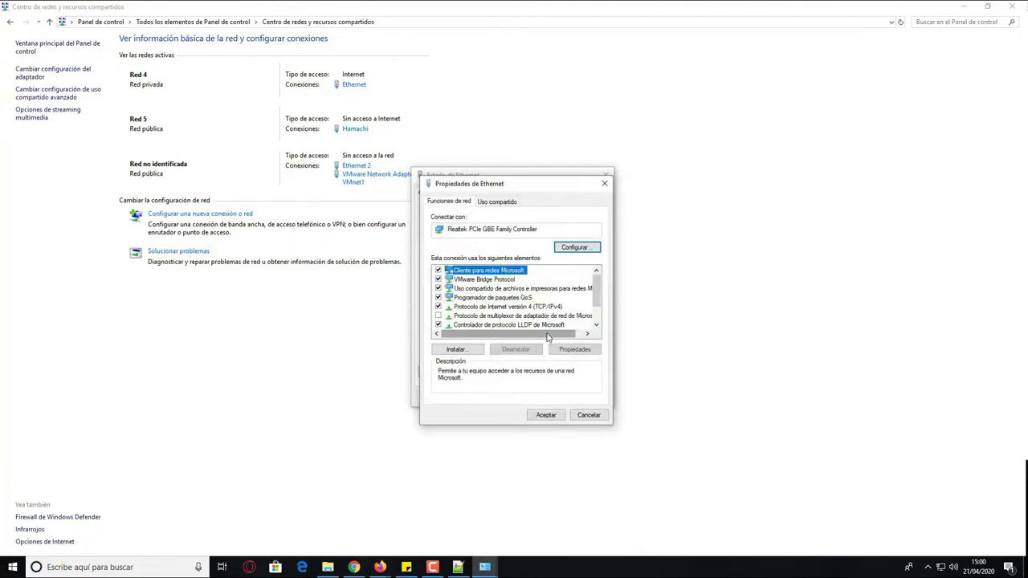
left_click(544, 413)
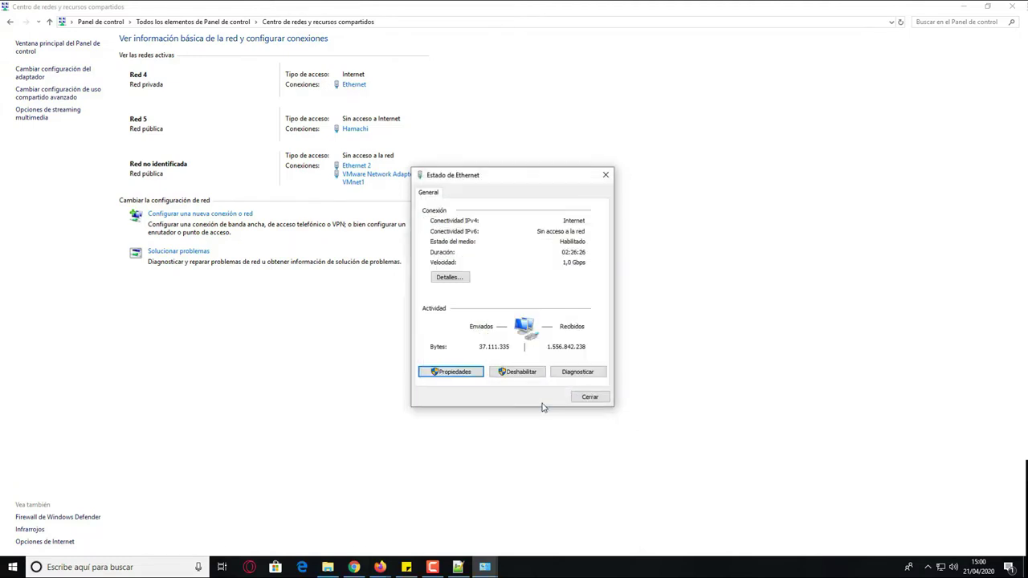
left_click(588, 396)
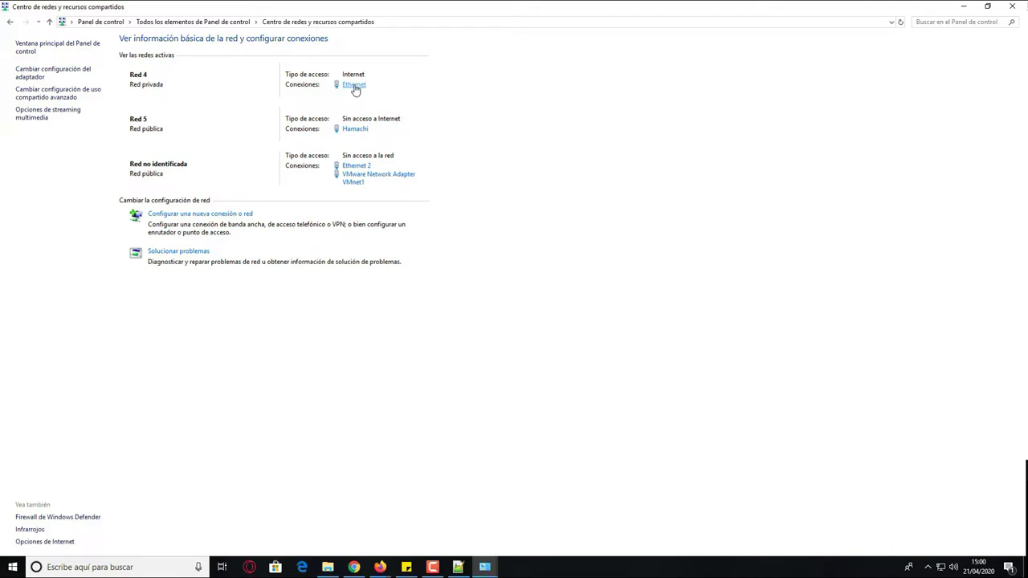
Switch to Notepad++, place the cursor at the end of the server-ip line, and open a Command Prompt by searching Windows for cmd
left_click(458, 567)
left_click(136, 303)
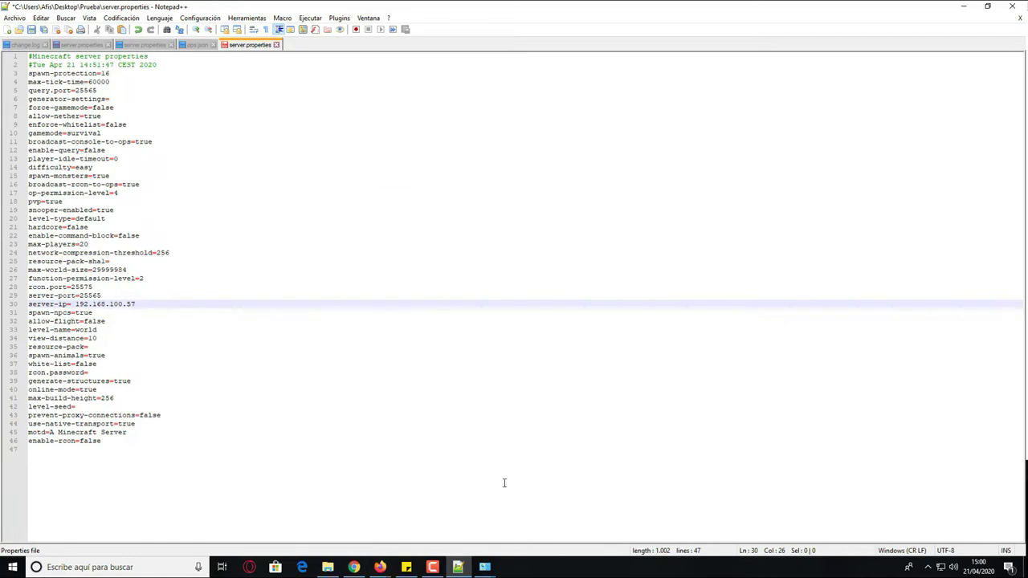
left_click(148, 573)
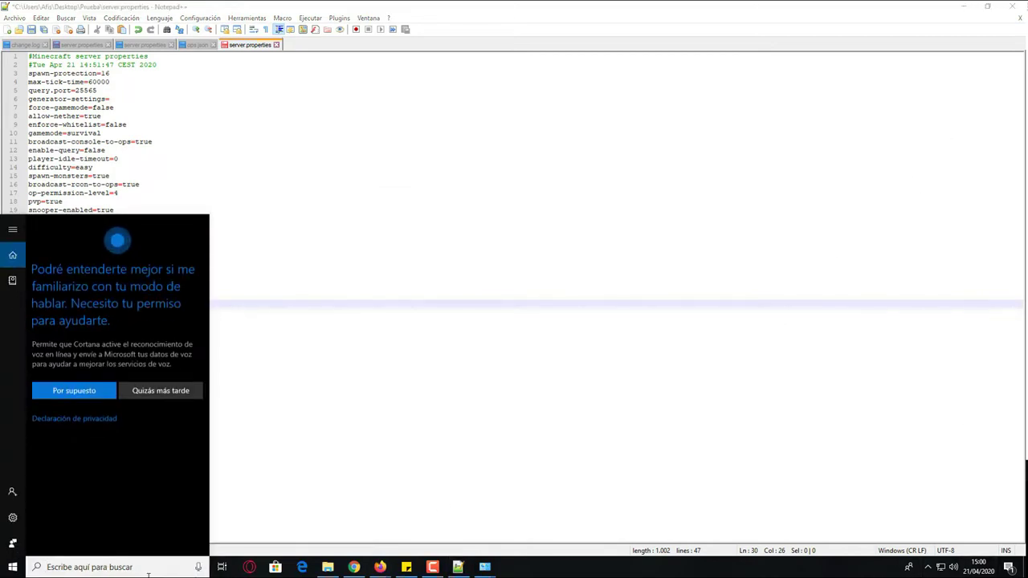
left_click(12, 567)
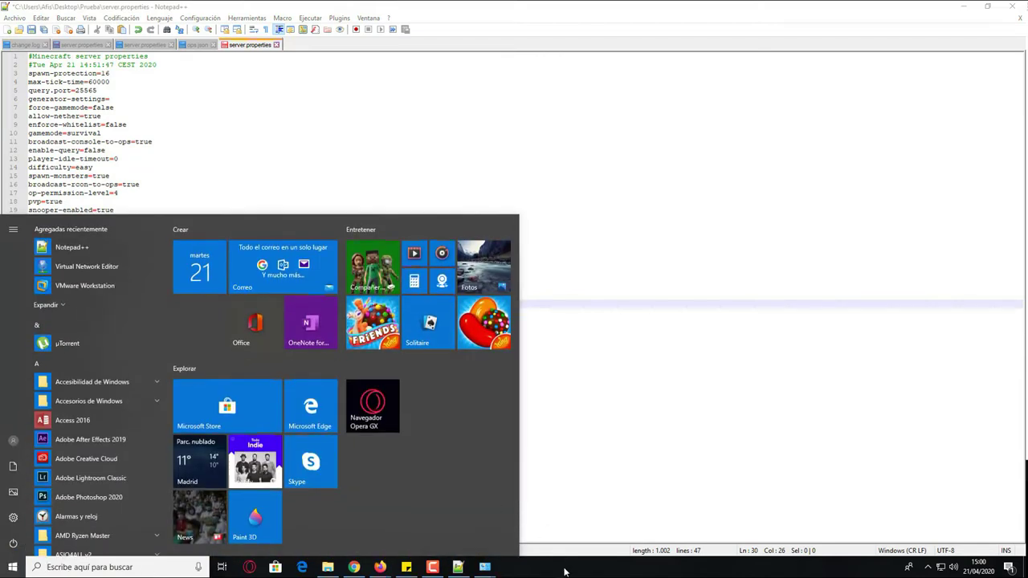
left_click(80, 567)
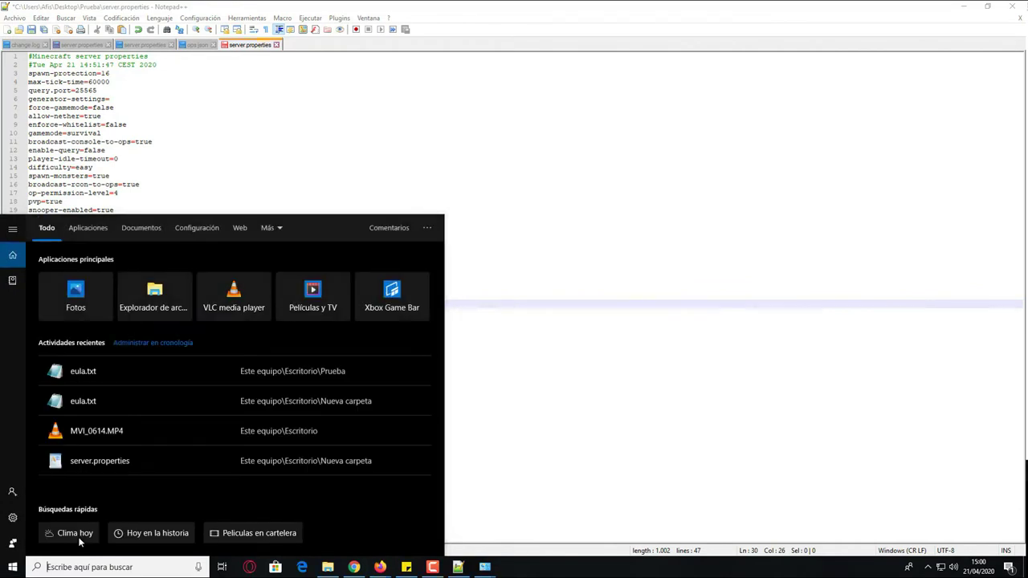
type("cmd")
key("Return")
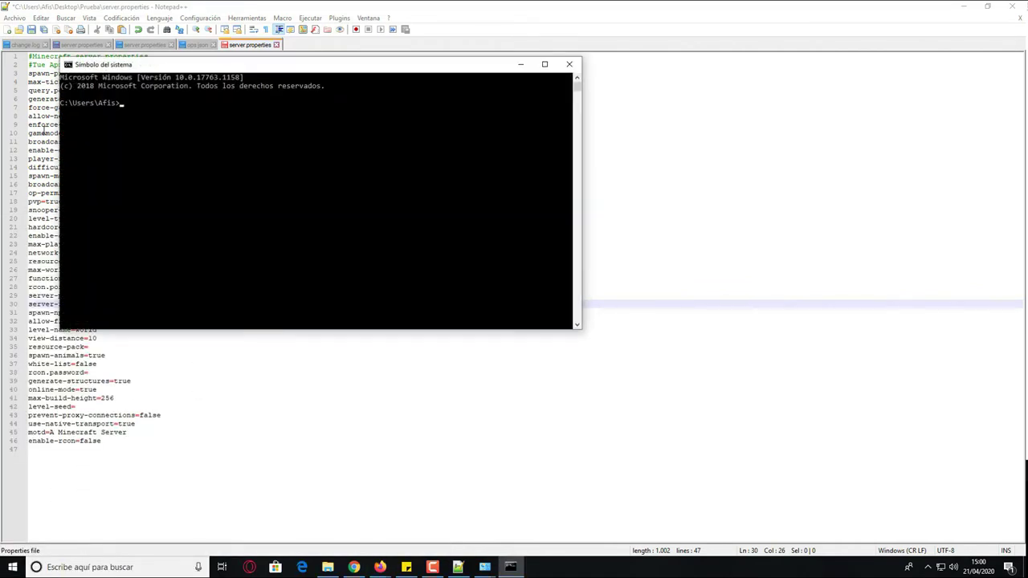
Try to run ifconfig in the Command Prompt
type("ifcongfig")
key("Return")
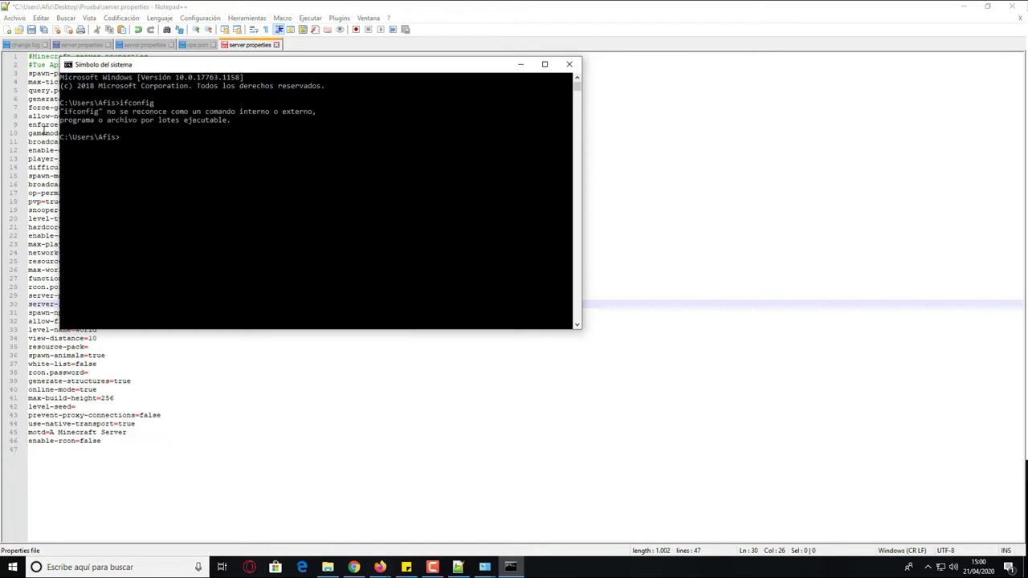
Run ipconfig in the Command Prompt and select the Ethernet adapter's IPv4 address line in the output
key("Up")
key("BackSpace")
key("BackSpace")
key("BackSpace")
key("BackSpace")
key("BackSpace")
key("BackSpace")
key("BackSpace")
type("pconfig")
key("Return")
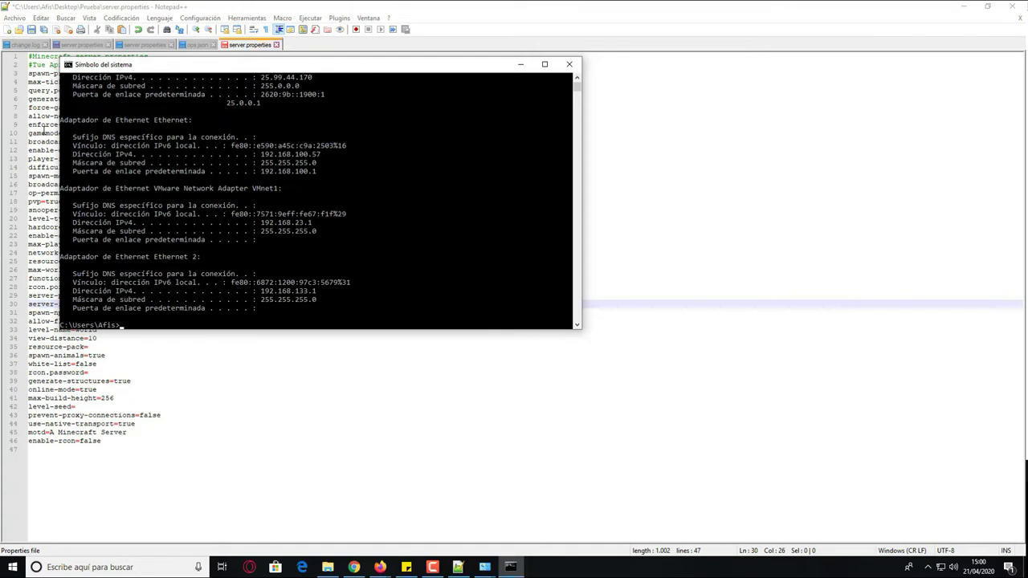
scroll(305, 128, "up", 1)
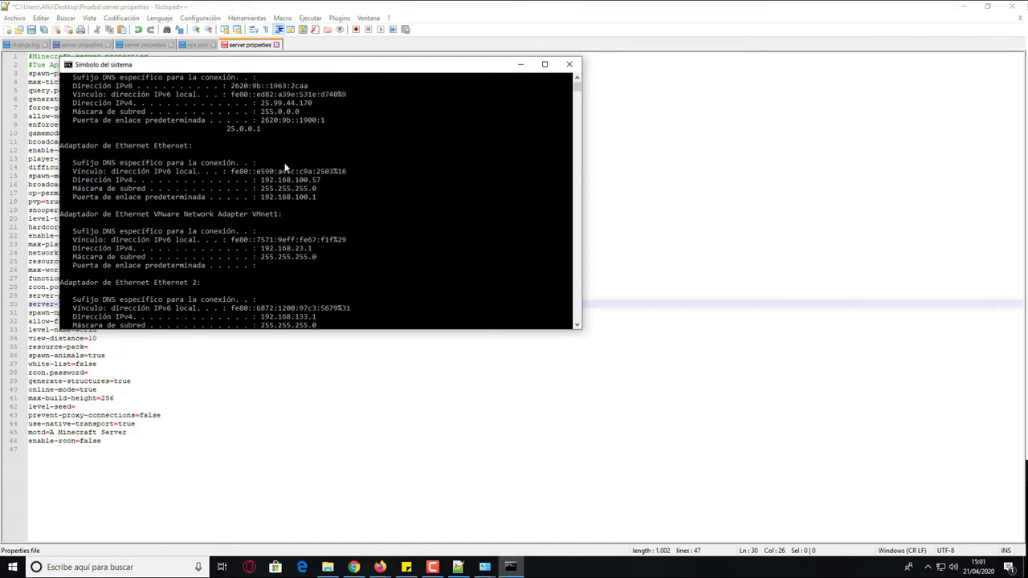
left_click_drag(339, 180, 91, 180)
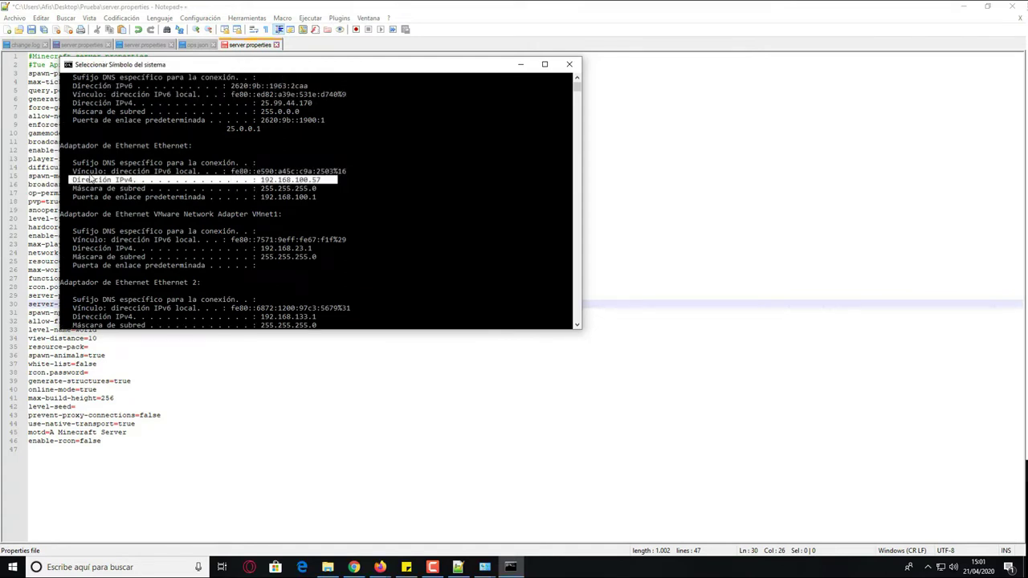
Close the Command Prompt and switch to Firefox to check the router login page's address, 192.168.100.1
left_click(568, 65)
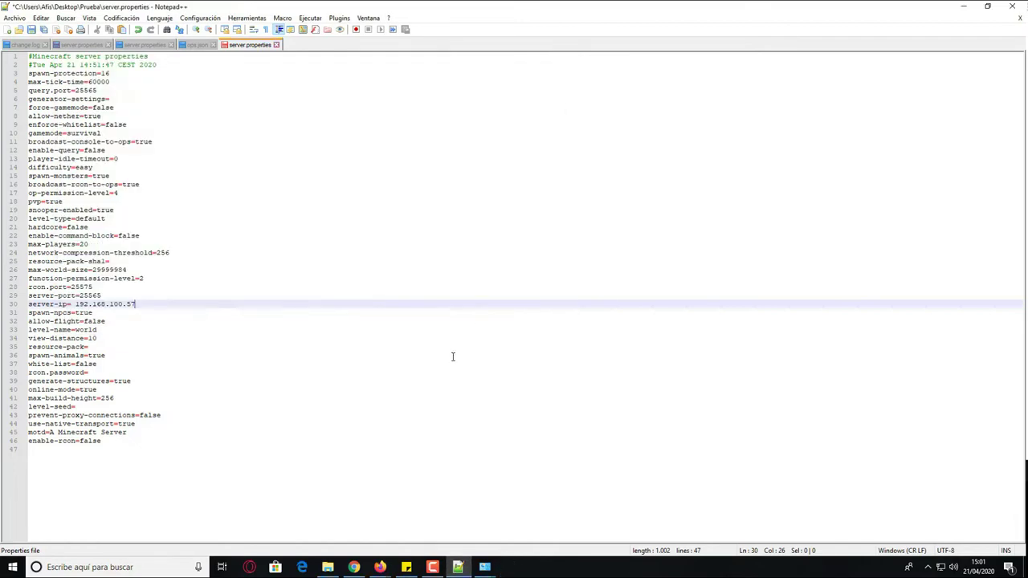
left_click(380, 566)
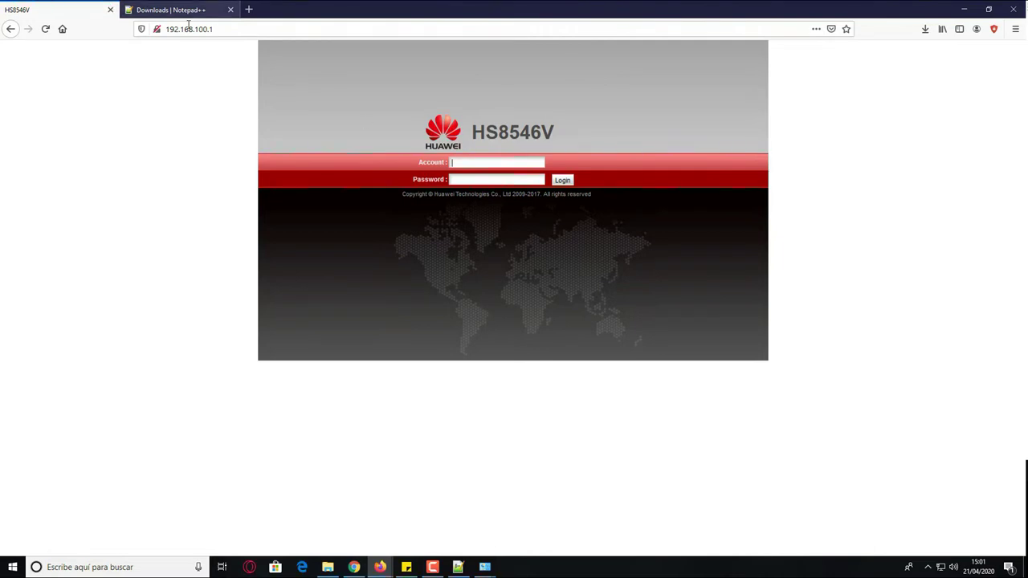
left_click(222, 30)
left_click(181, 29)
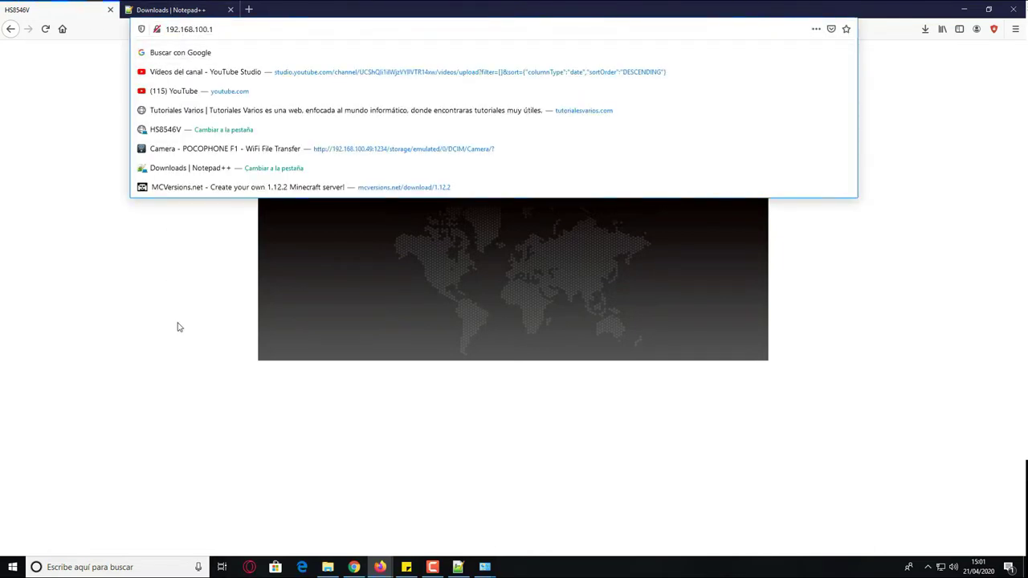
left_click(217, 322)
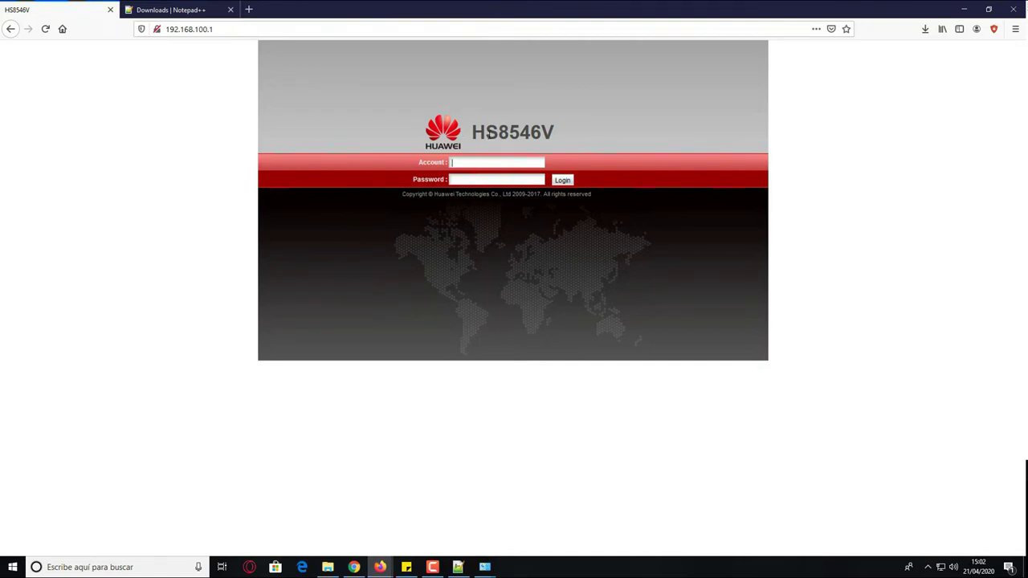
Highlight the model name on the router login page and place the cursor in the Account field
left_click_drag(470, 133, 557, 135)
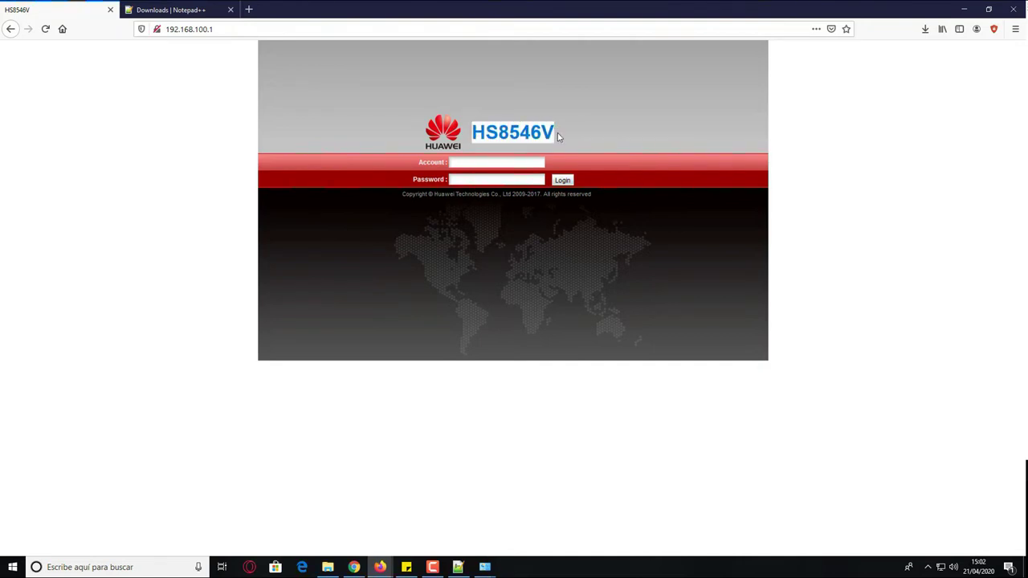
left_click(492, 164)
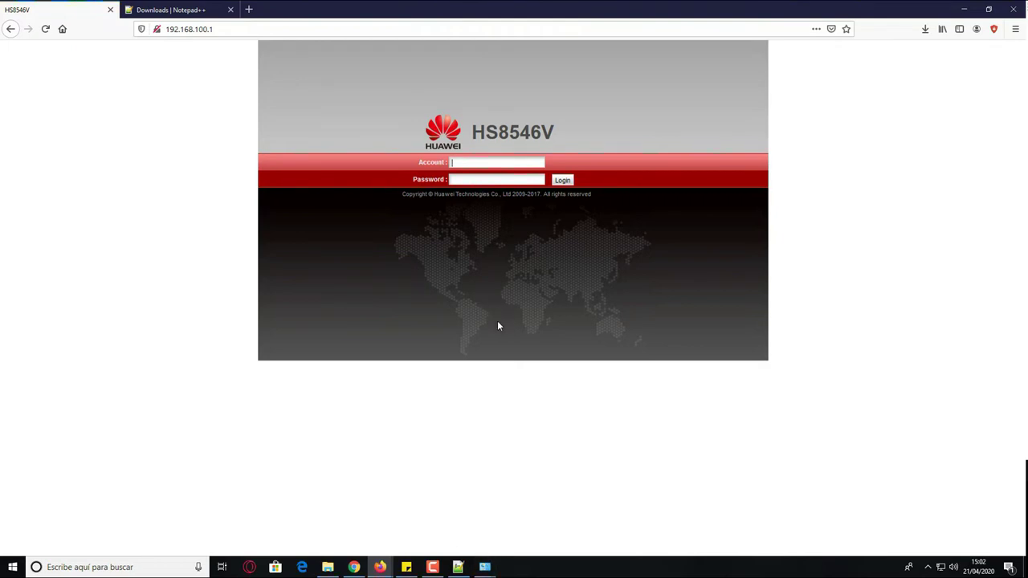
mouse_move(464, 566)
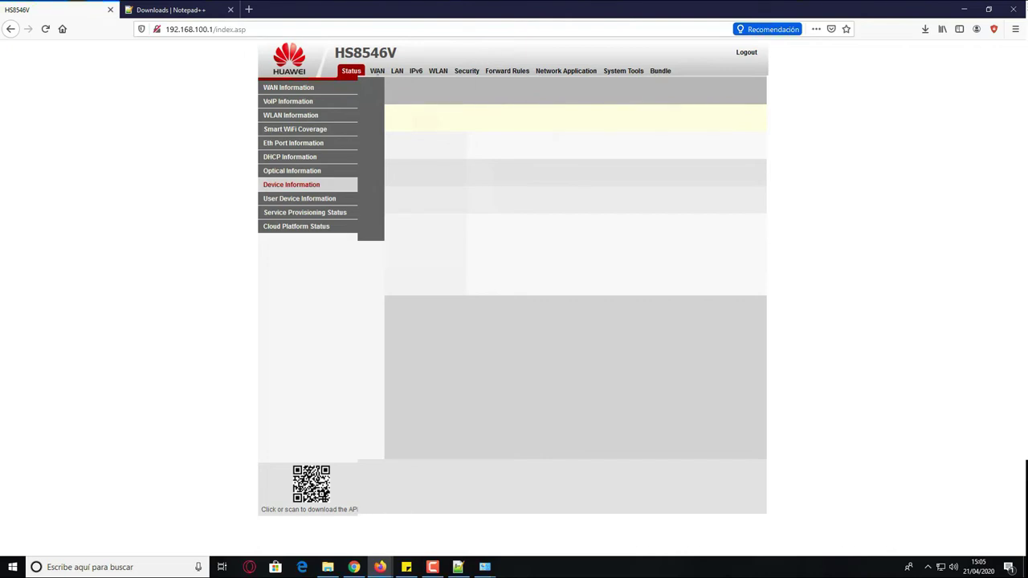
Copy the router's model name HS8546V from the page header and open YouTube in a new browser tab
left_click_drag(329, 53, 428, 50)
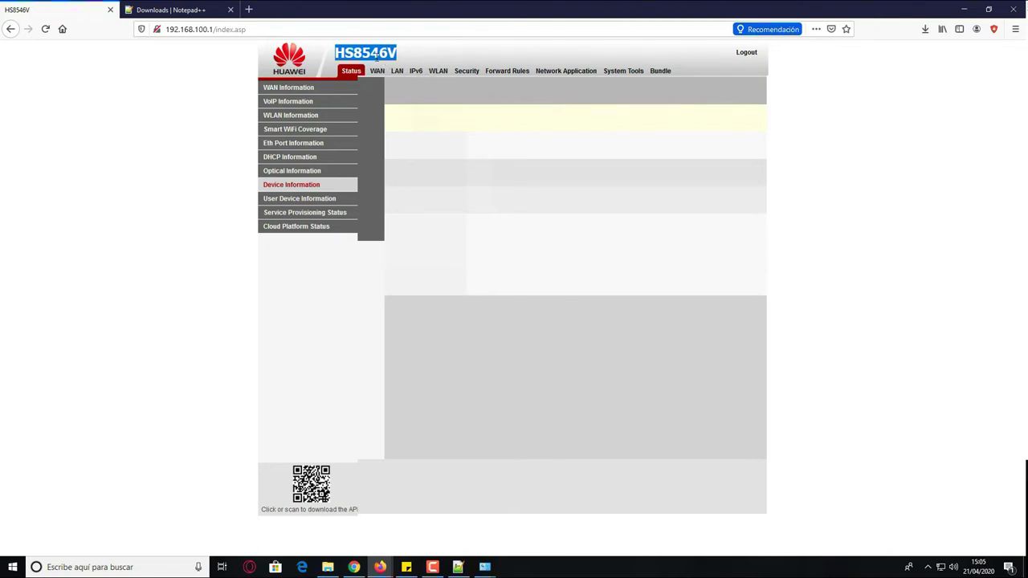
right_click(385, 52)
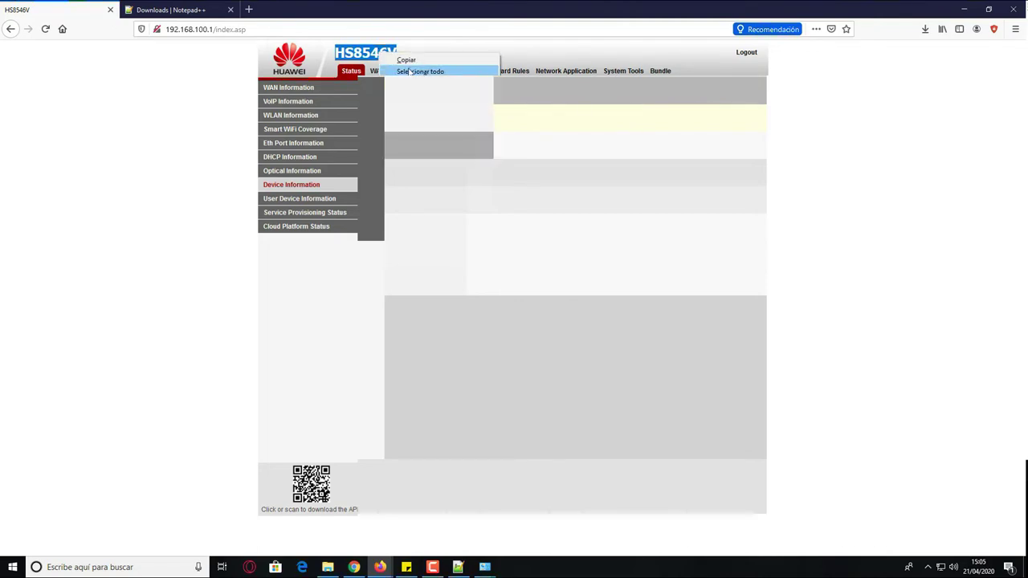
left_click(398, 59)
left_click(249, 10)
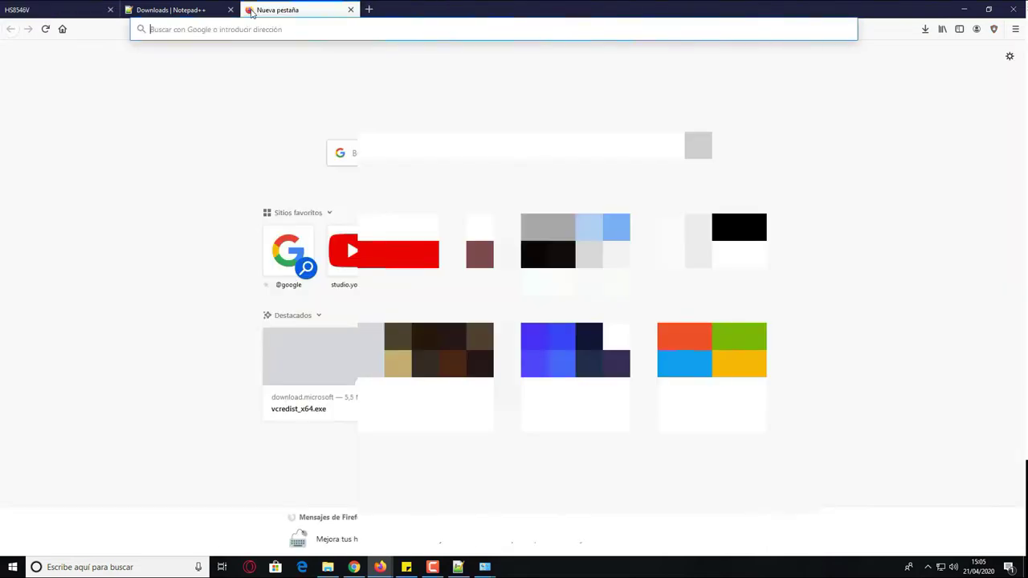
left_click(344, 252)
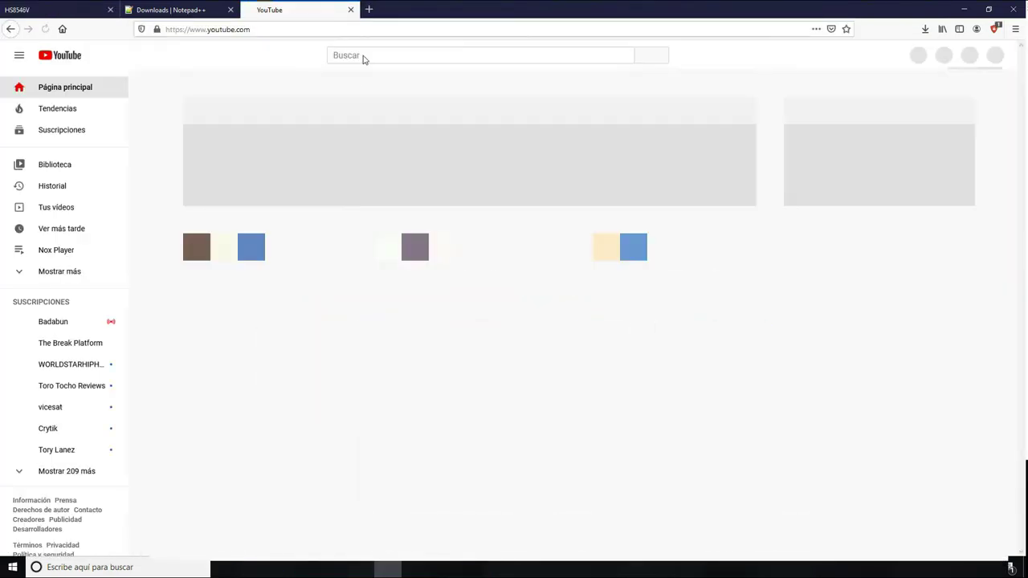
Search YouTube for "como abrir puertos HS8546V", pasting the copied model name
left_click(363, 57)
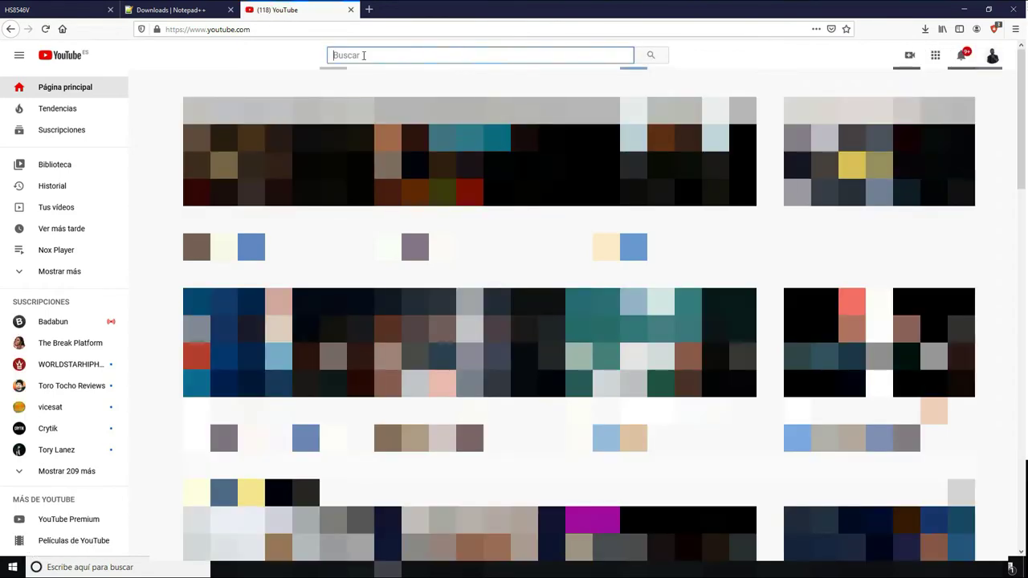
type("como")
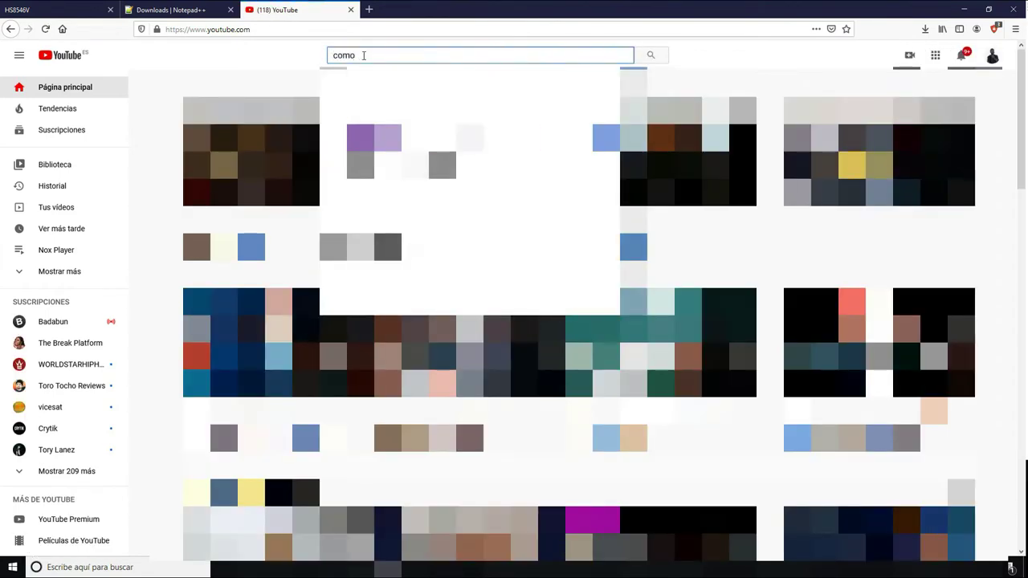
type(" abrir")
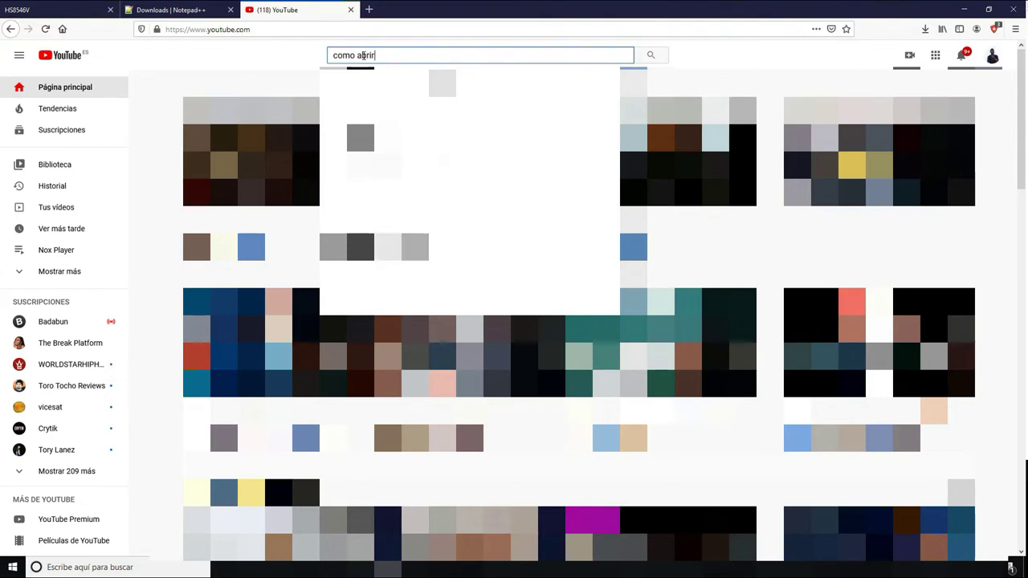
type(" pu")
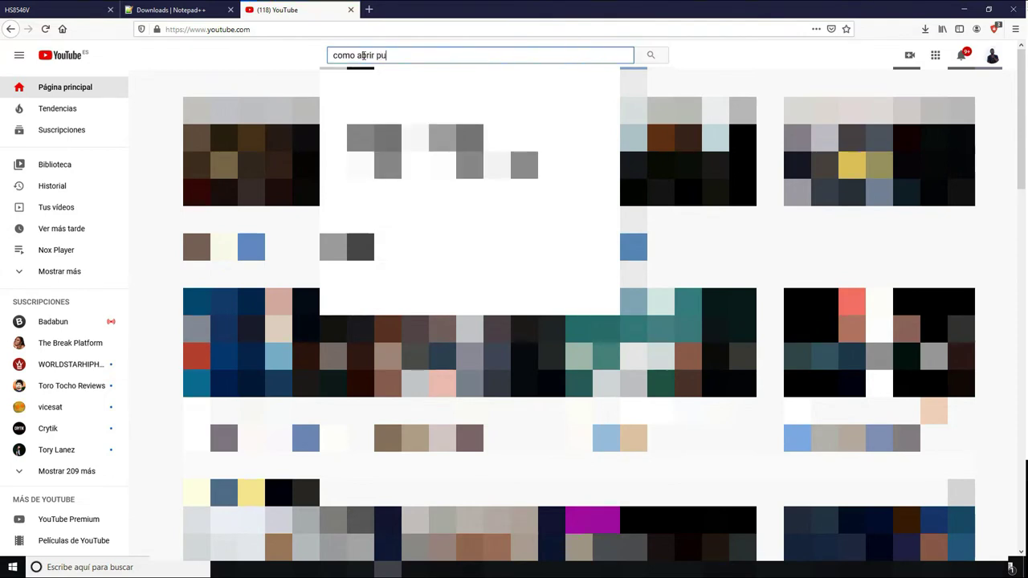
type("ert")
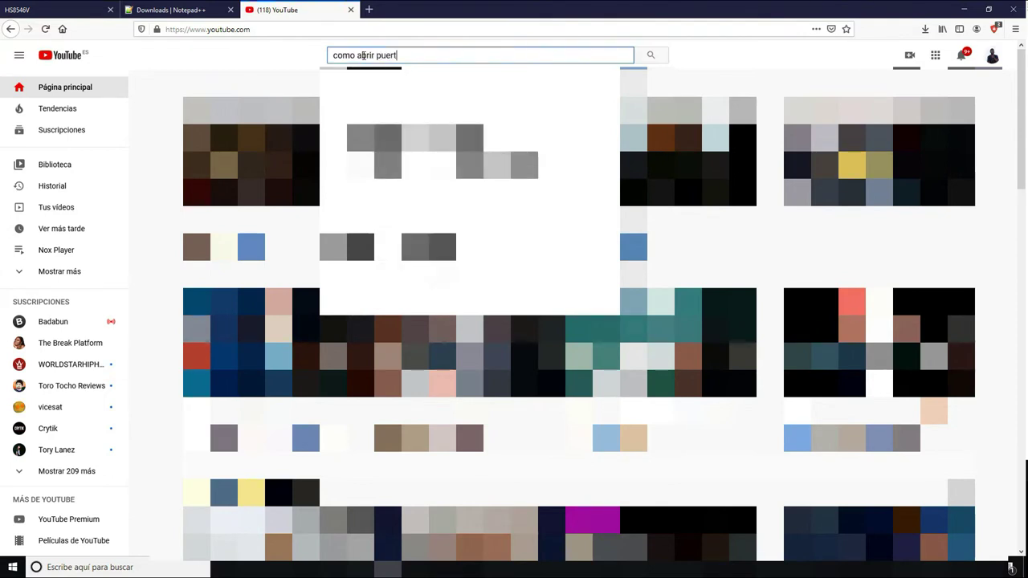
type("os")
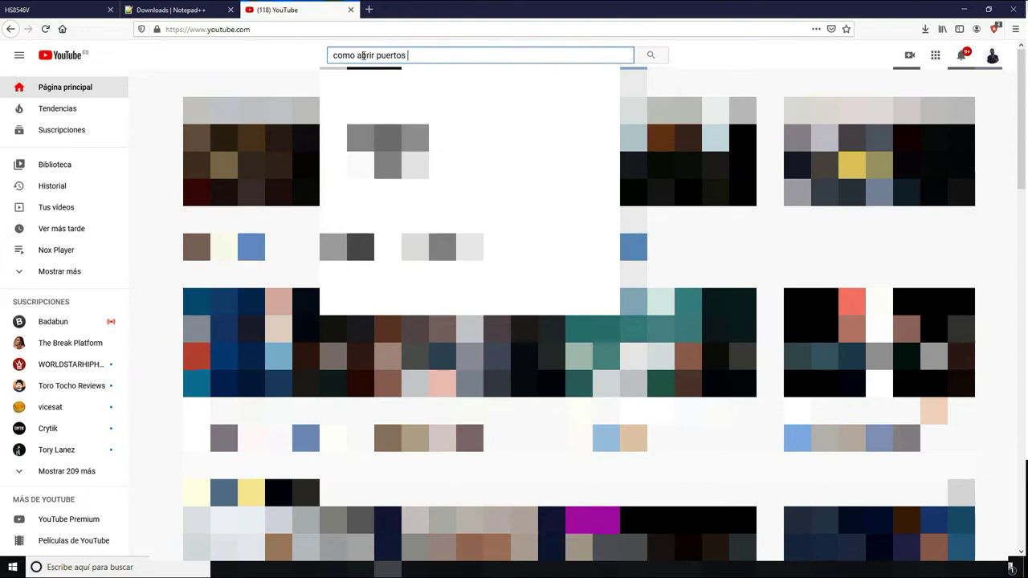
key("ctrl+v")
key("Return")
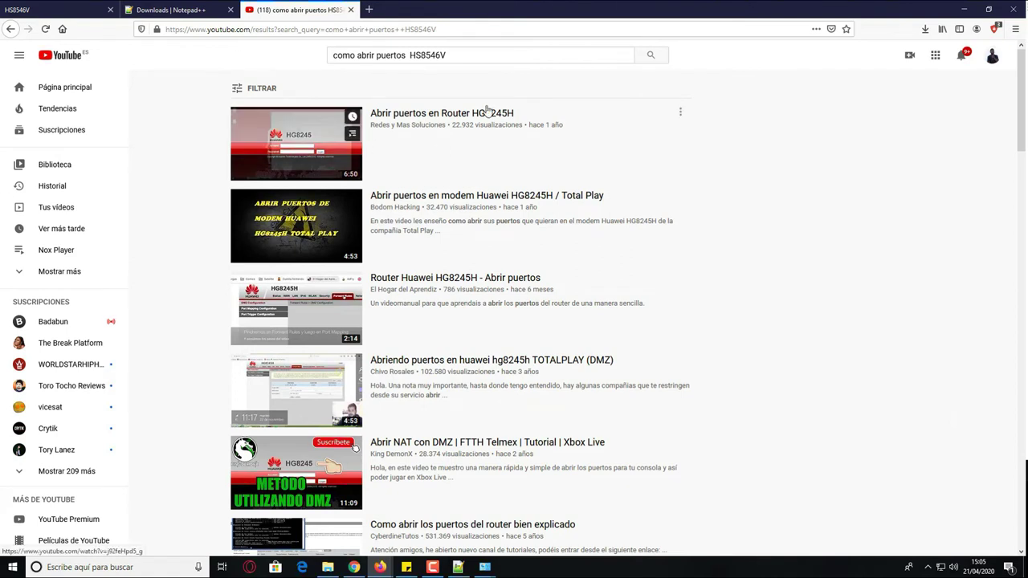
Preview the middle of the video "Abrir puertos en Router HG8245H" paused and muted, and close the YouTube tab
mouse_move(325, 149)
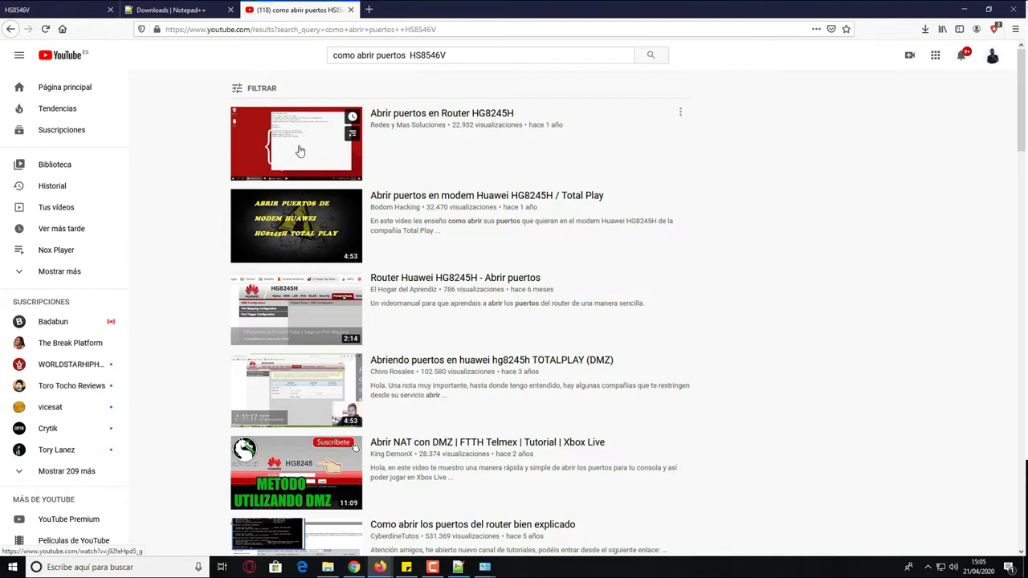
mouse_move(294, 302)
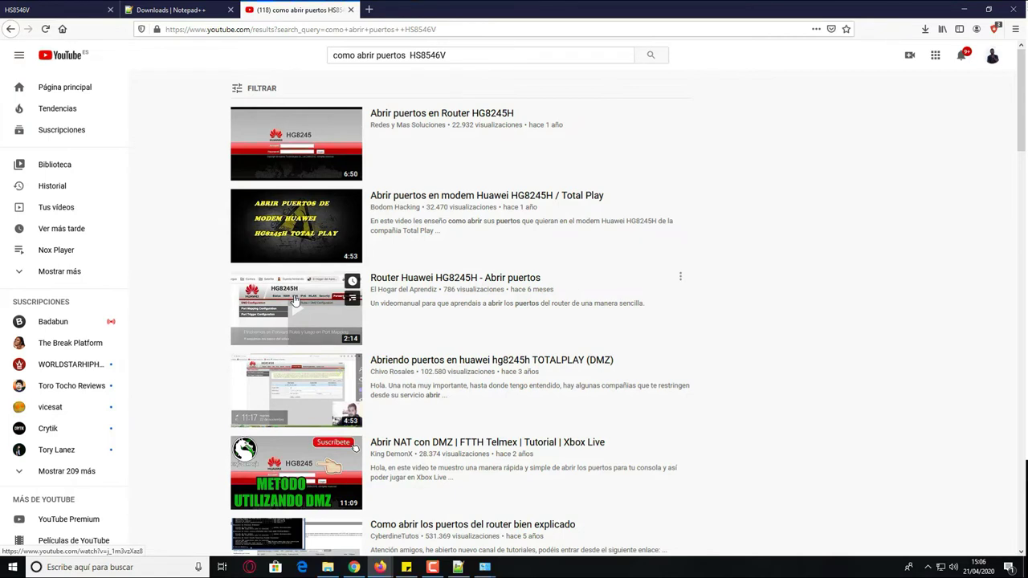
left_click(287, 154)
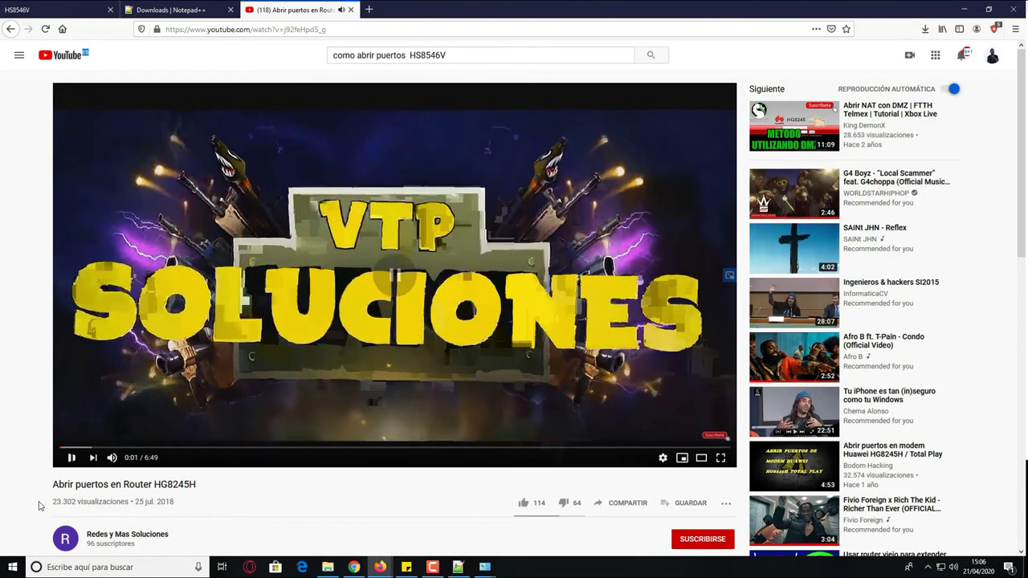
left_click(385, 273)
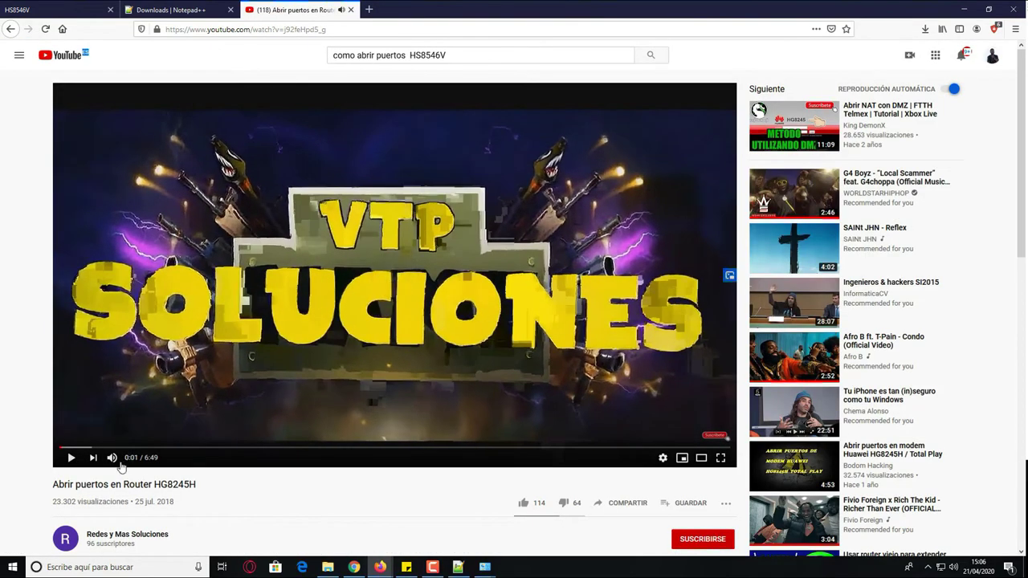
left_click(113, 458)
left_click(397, 448)
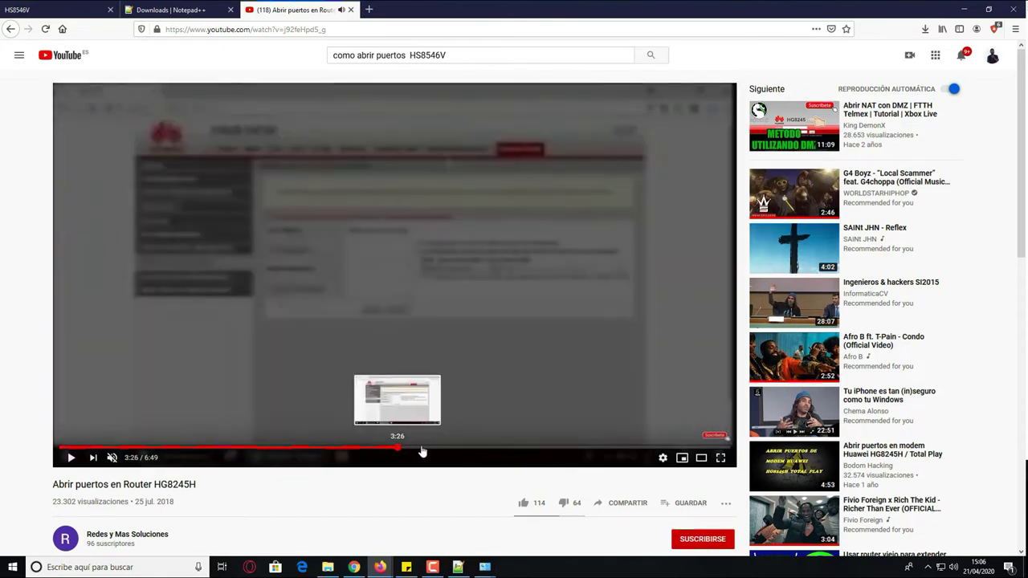
left_click_drag(422, 452, 385, 448)
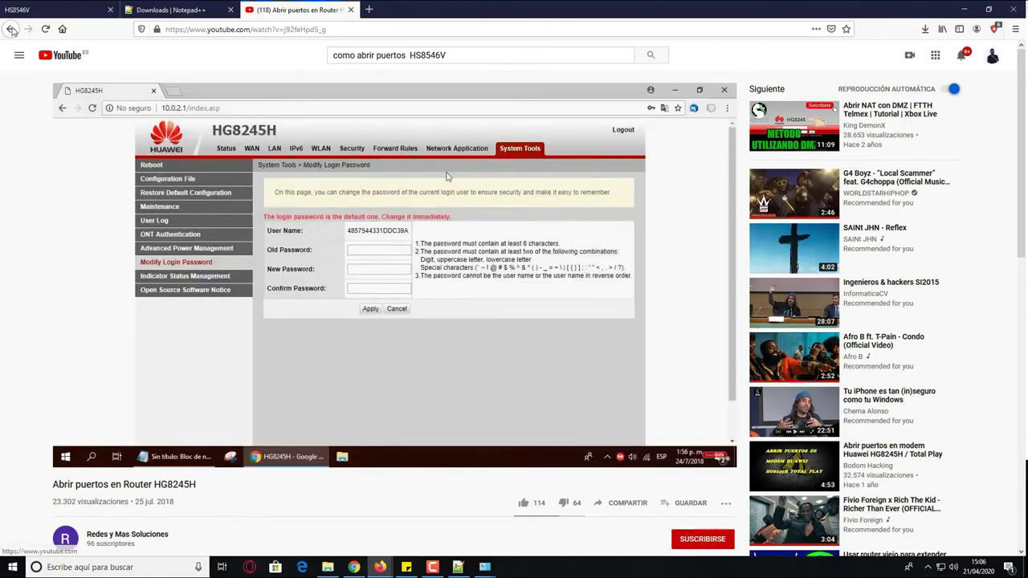
left_click(11, 30)
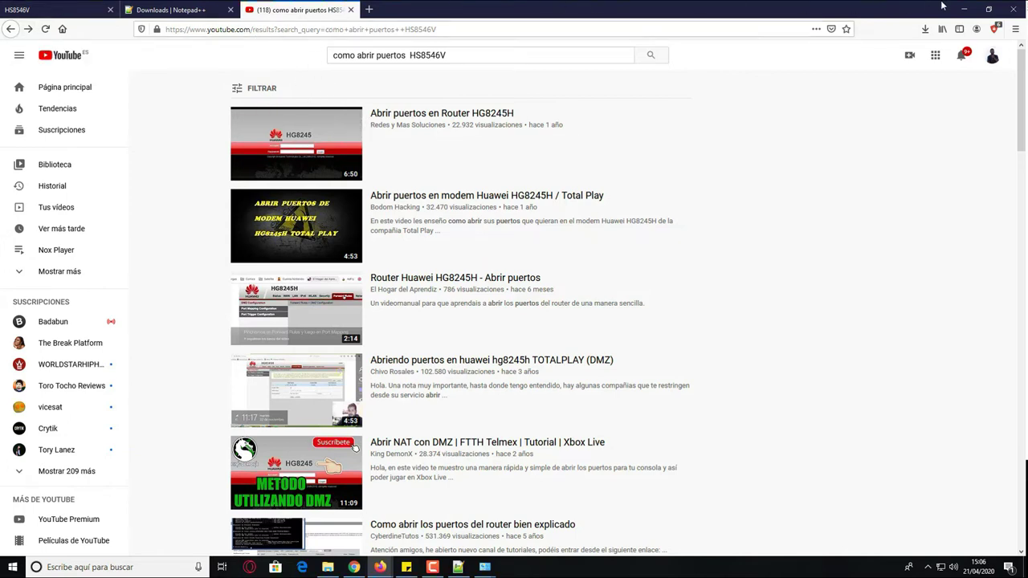
left_click(350, 10)
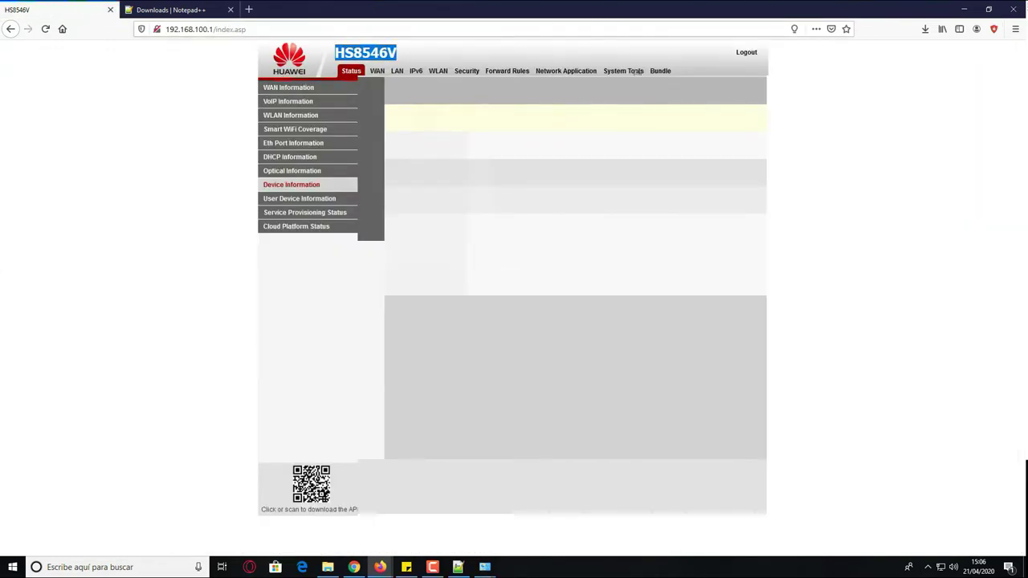
Look through the router's System Tools and Network Application sections for the port settings, declining to save the password in Firefox
left_click(580, 72)
left_click(623, 71)
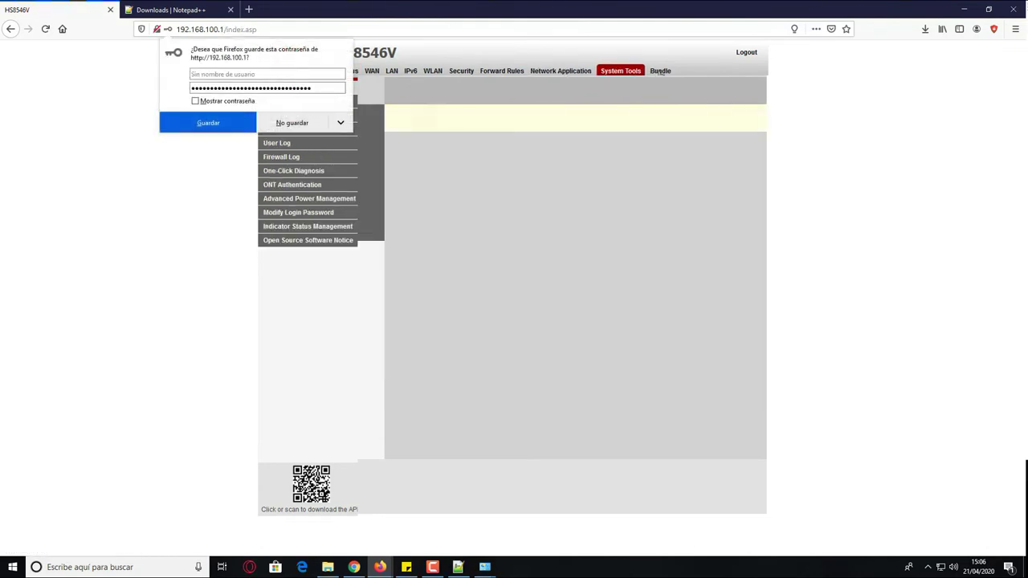
left_click(293, 123)
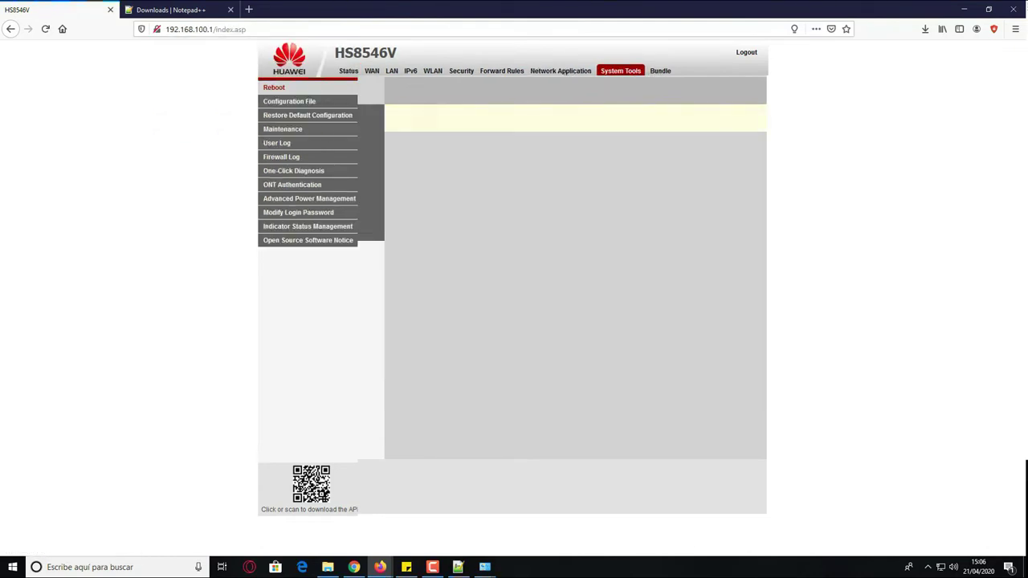
left_click(562, 70)
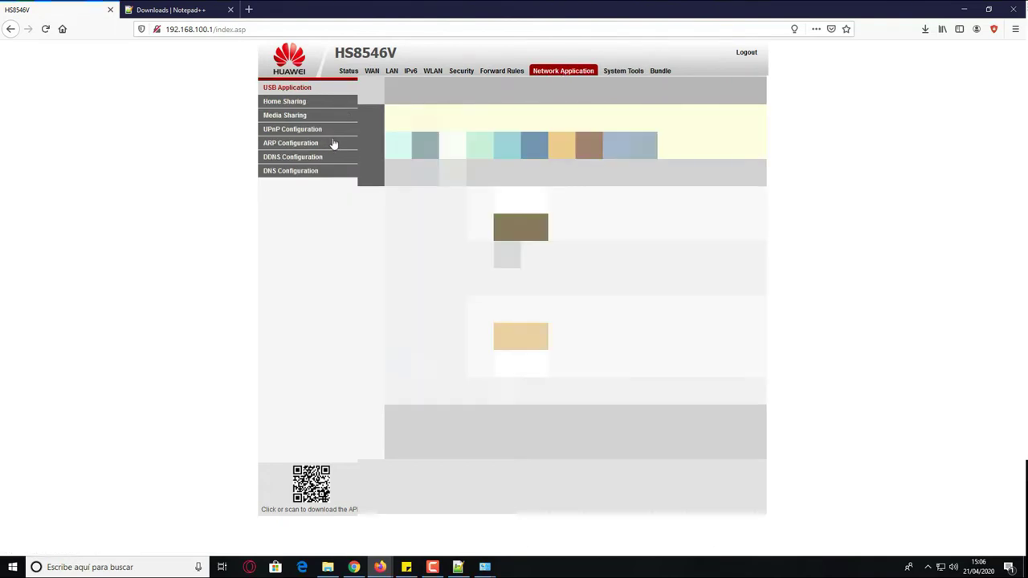
left_click(630, 71)
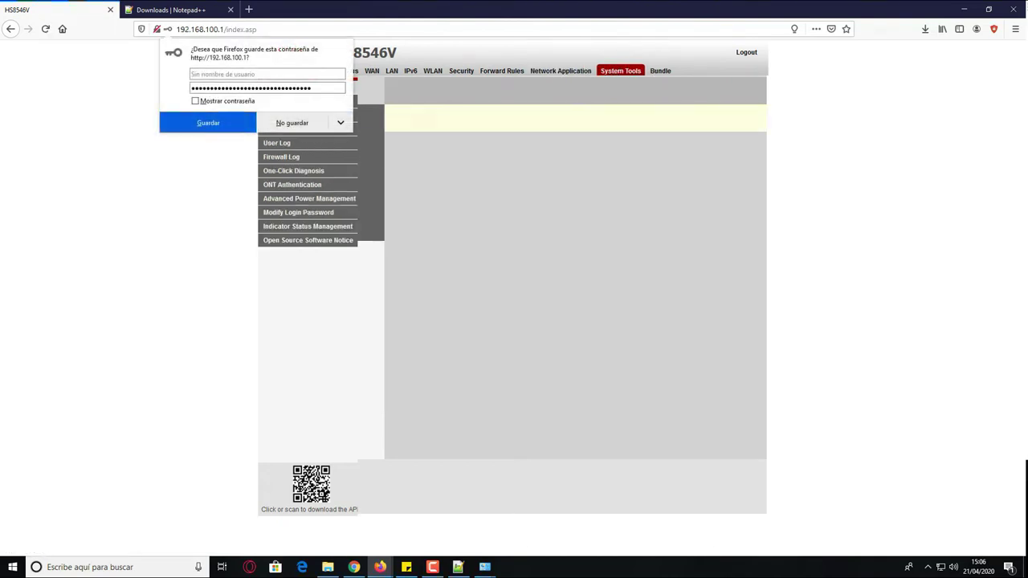
left_click(309, 123)
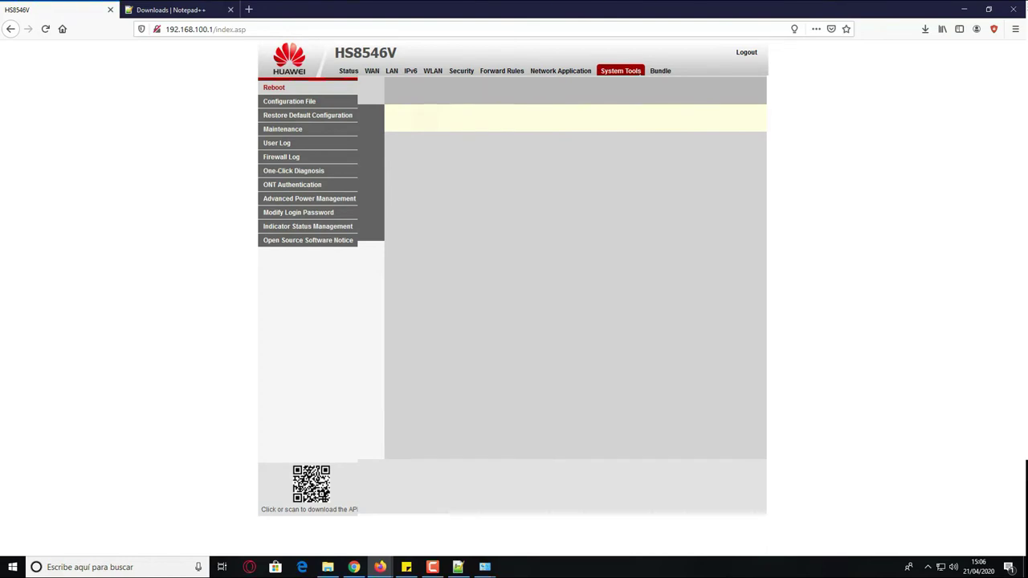
left_click(562, 71)
Open Port Mapping Configuration under Forward Rules, dismissing the password-saving offer, and start a new port mapping entry
left_click(504, 71)
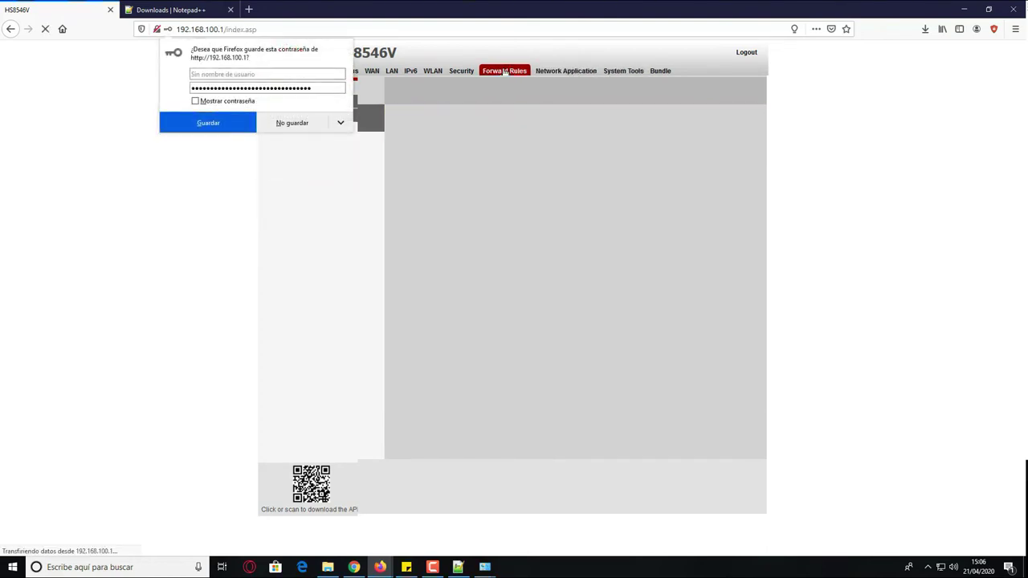
left_click(354, 122)
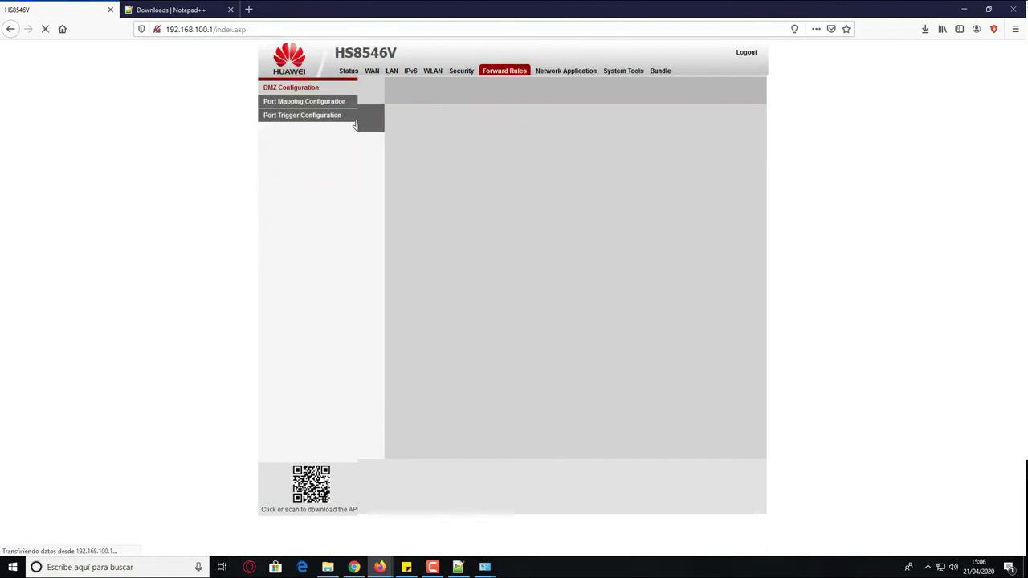
left_click(304, 103)
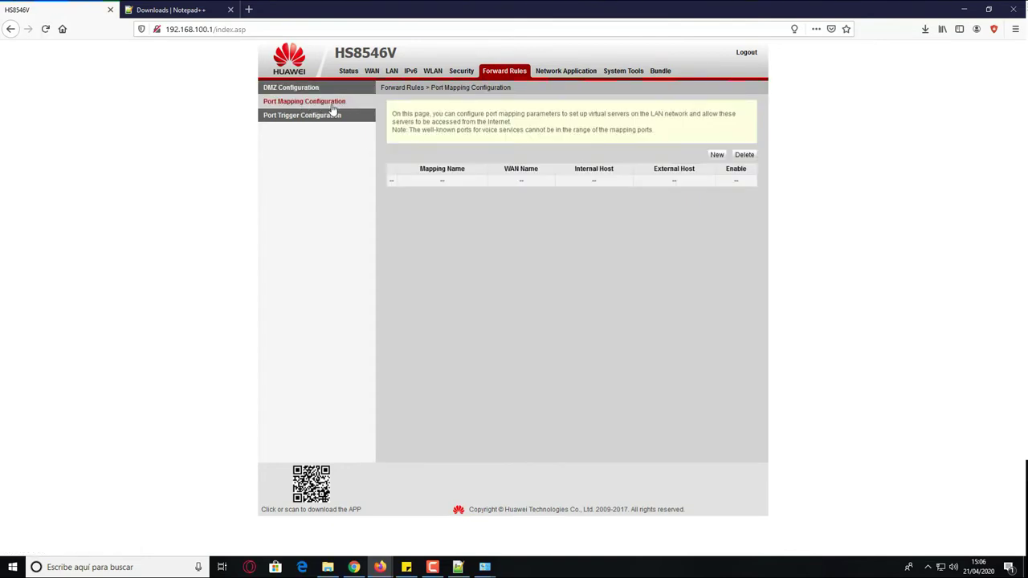
left_click(717, 155)
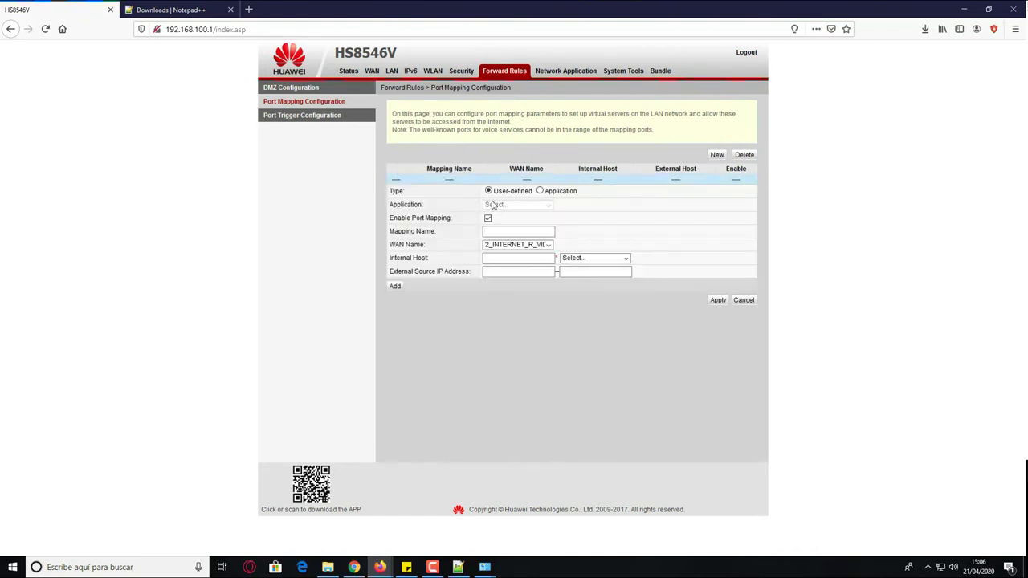
Name the mapping Minecraft, add a port row to it, and choose DESKTOP-E7N0E3N as the internal host
left_click(510, 231)
left_click(399, 287)
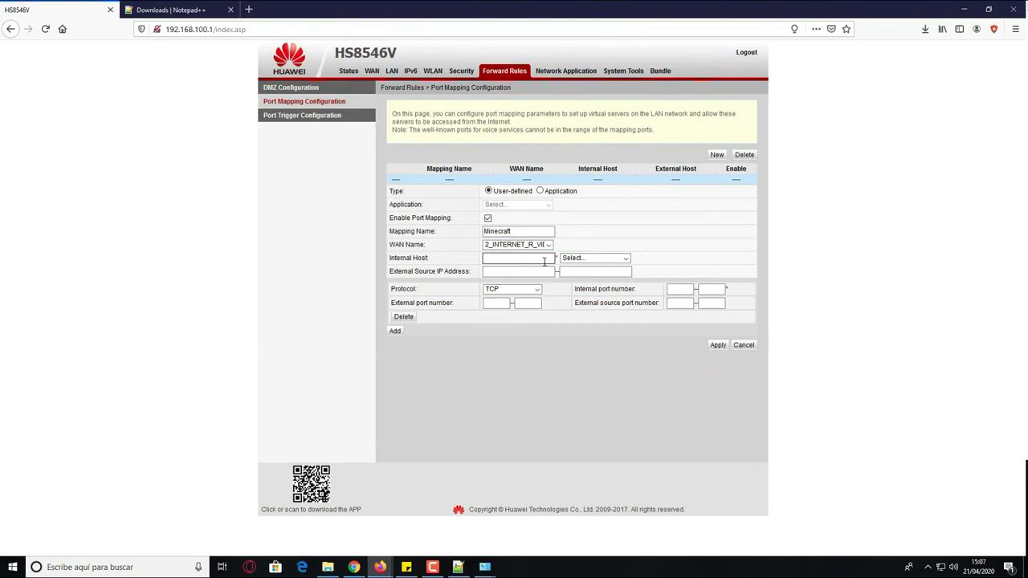
left_click(599, 258)
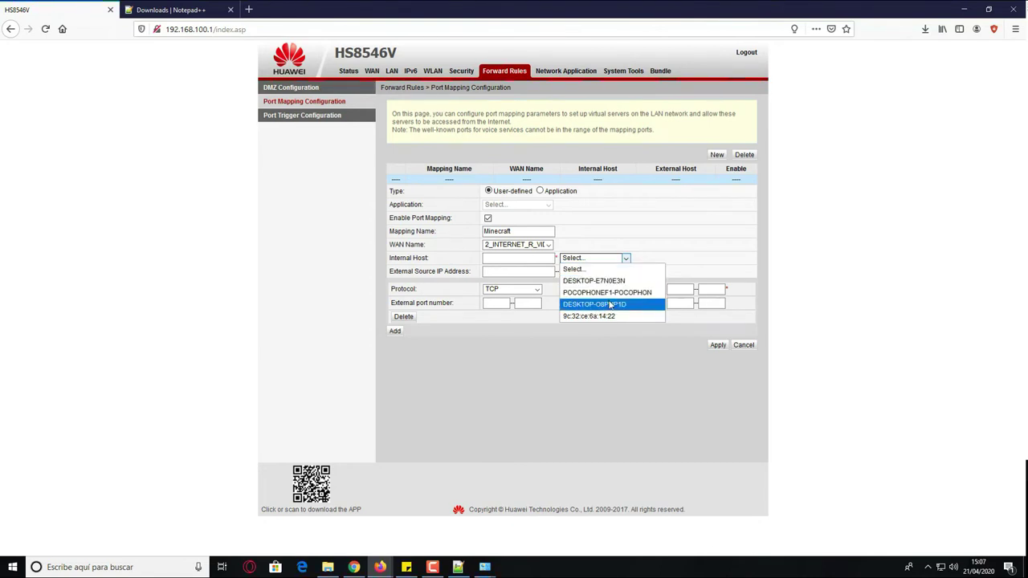
left_click(612, 281)
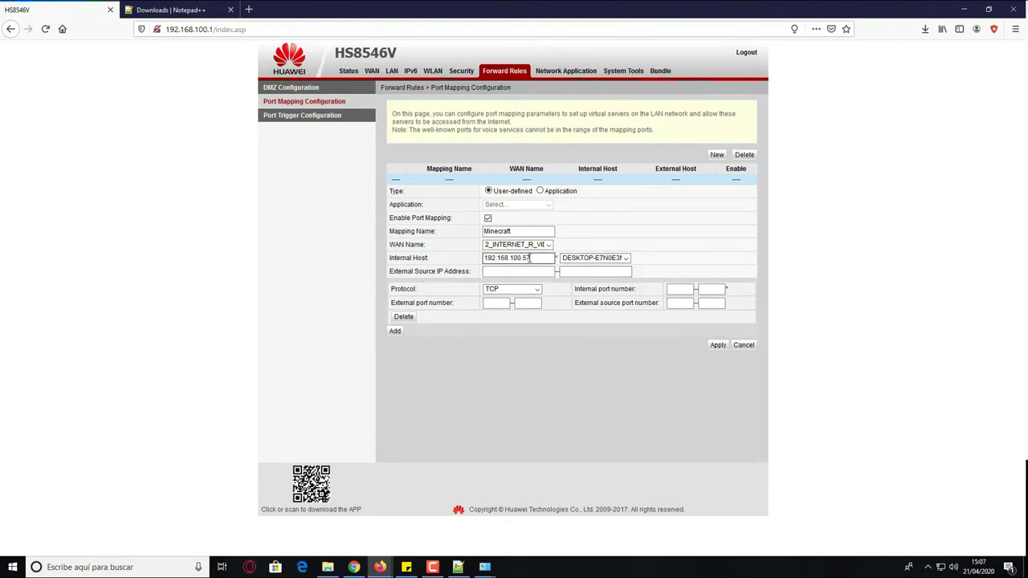
Check the internal host address filled into the mapping entry, especially its last number
left_click(523, 257)
left_click_drag(551, 259, 483, 259)
left_click(536, 258)
mouse_move(537, 258)
left_mouse_down()
mouse_move(481, 263)
mouse_move(522, 258)
left_mouse_up()
left_click(532, 258)
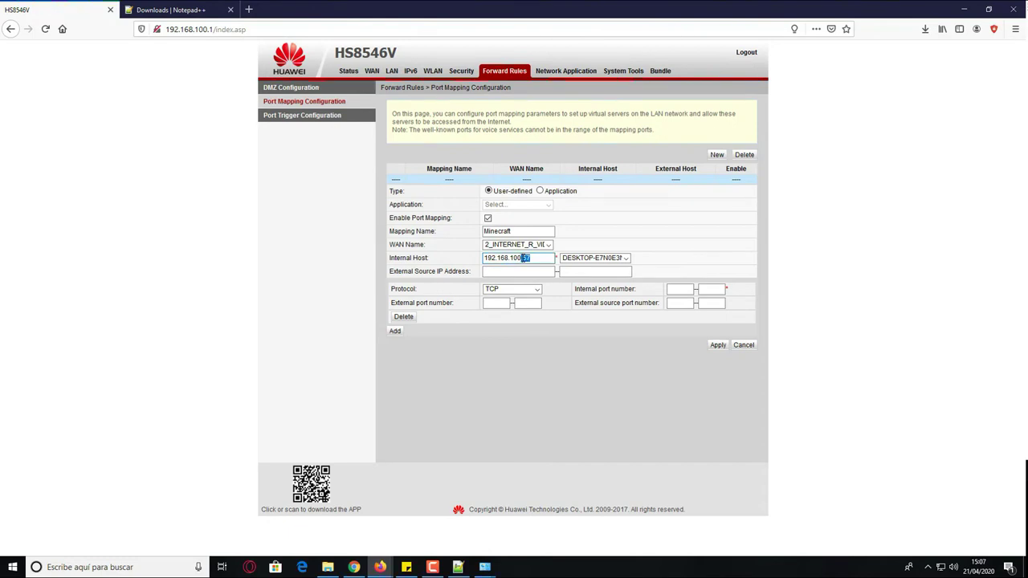
left_click(551, 257)
left_click(570, 272)
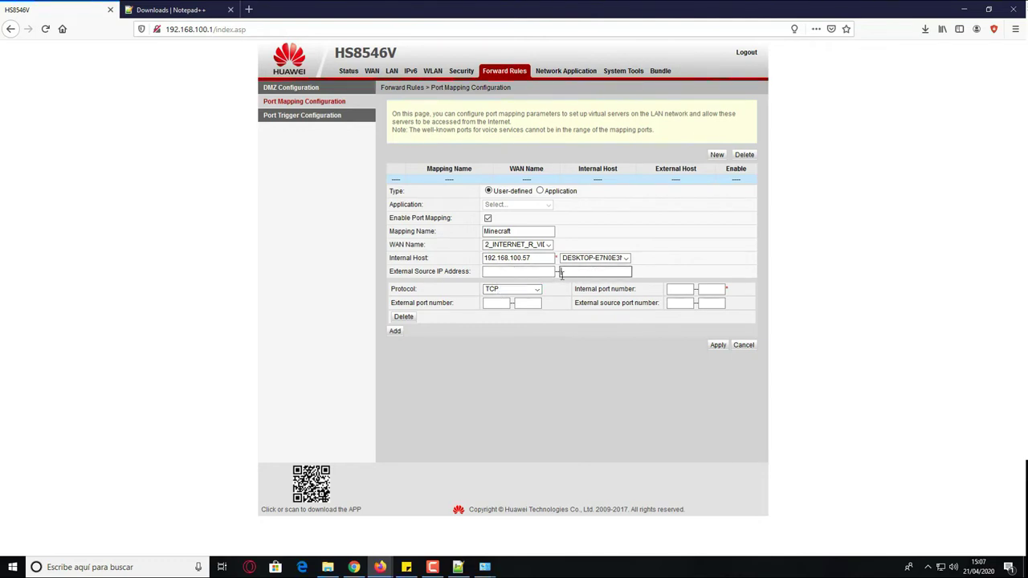
Set the mapping's protocol to TCP/UDP
left_click(509, 290)
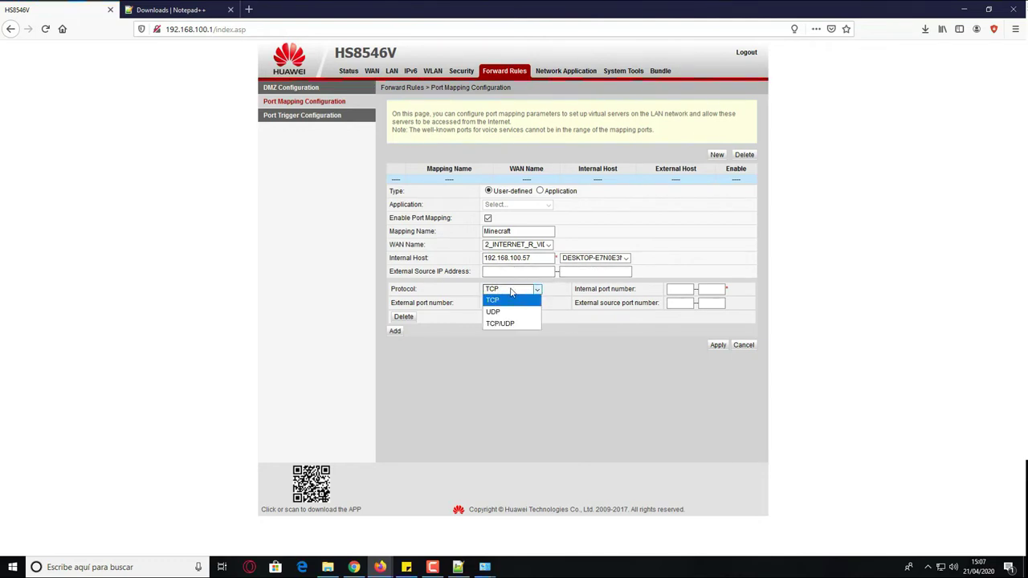
left_click(510, 291)
left_click(511, 290)
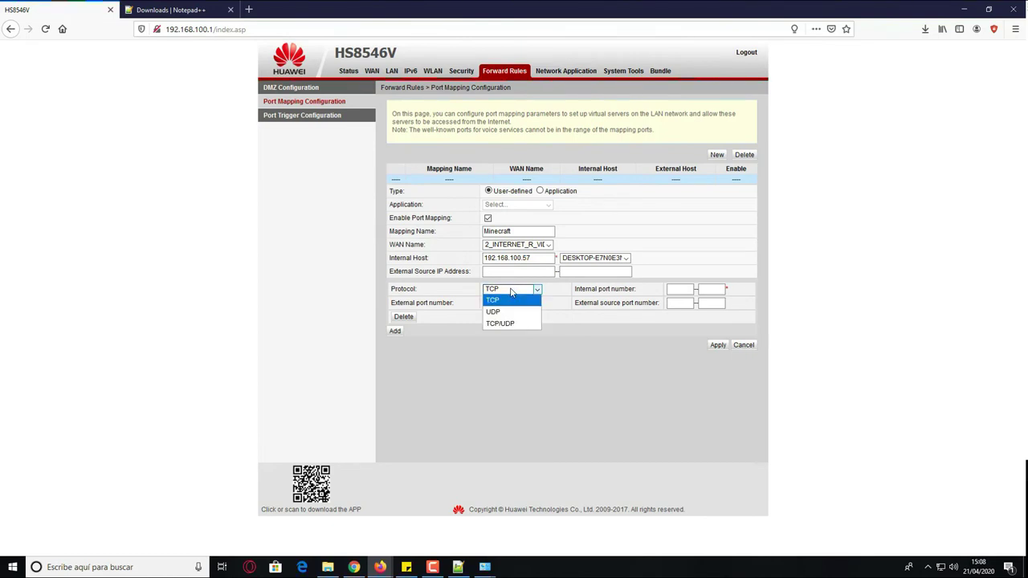
left_click(503, 324)
left_click(510, 291)
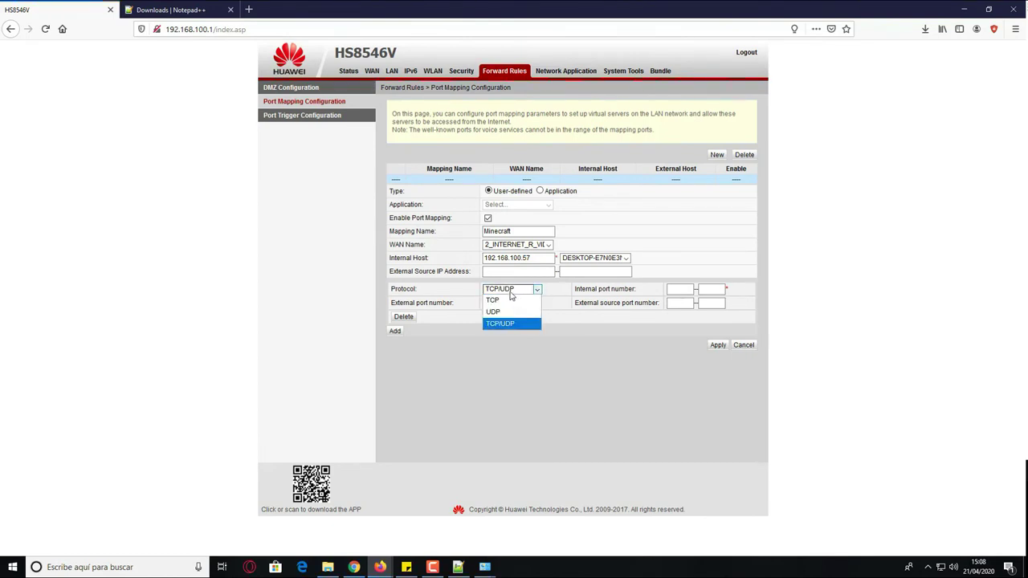
left_click(505, 301)
left_click(510, 291)
left_click(512, 324)
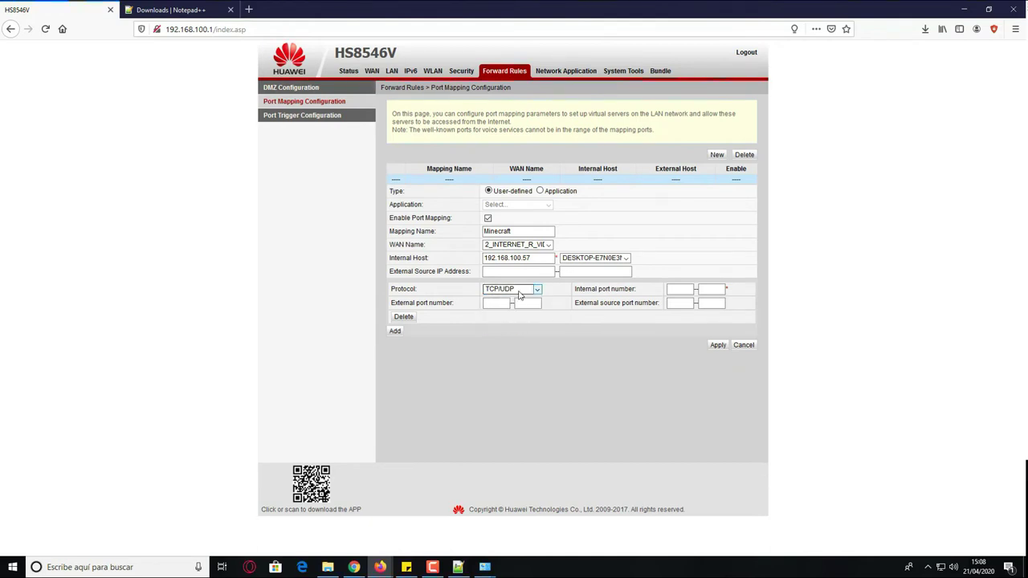
Switch to Notepad++, copy the server-port value 25565 from server.properties, and return to the router page
left_click(497, 304)
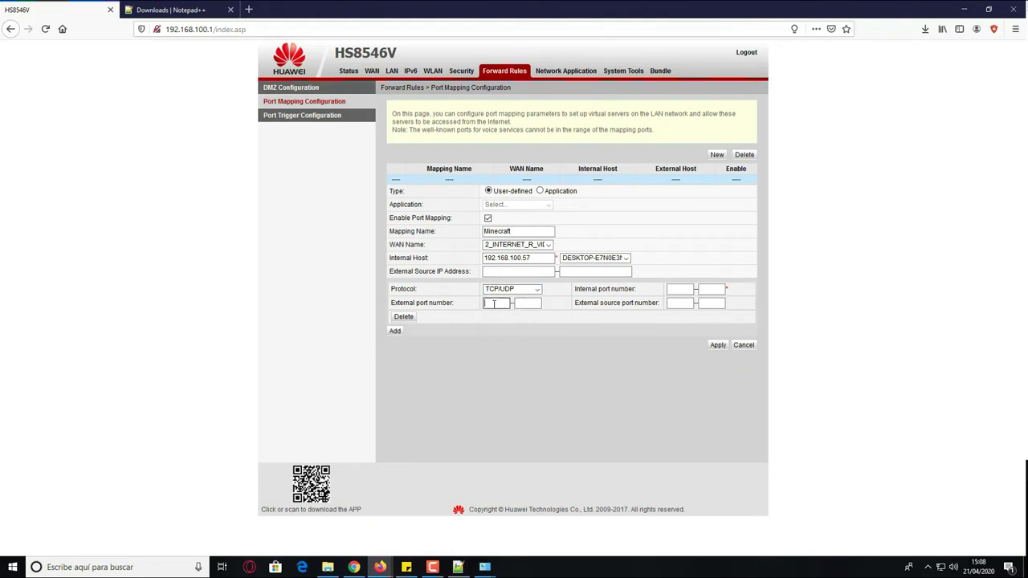
left_click(458, 567)
double_click(89, 296)
right_click(89, 298)
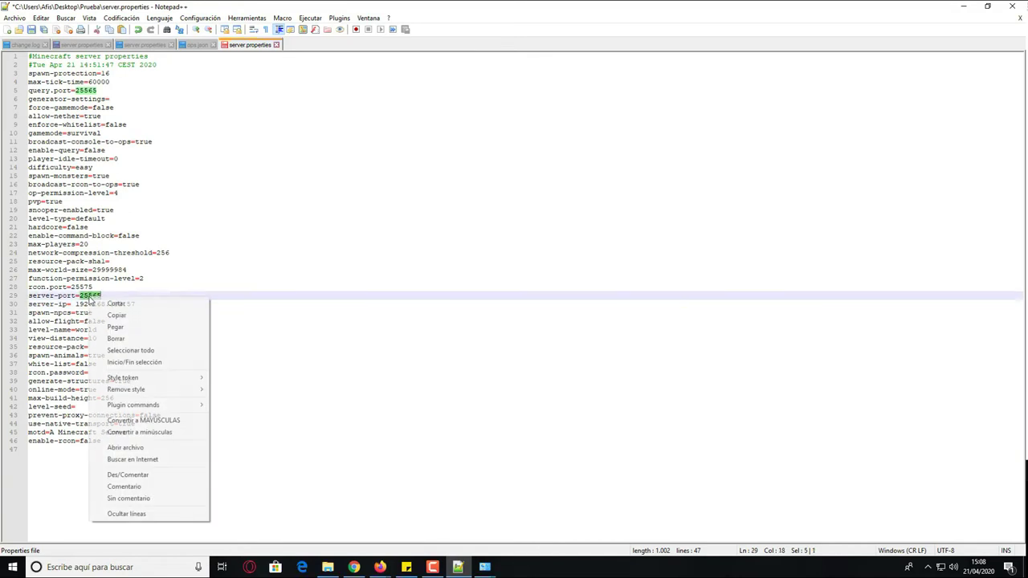
left_click(112, 315)
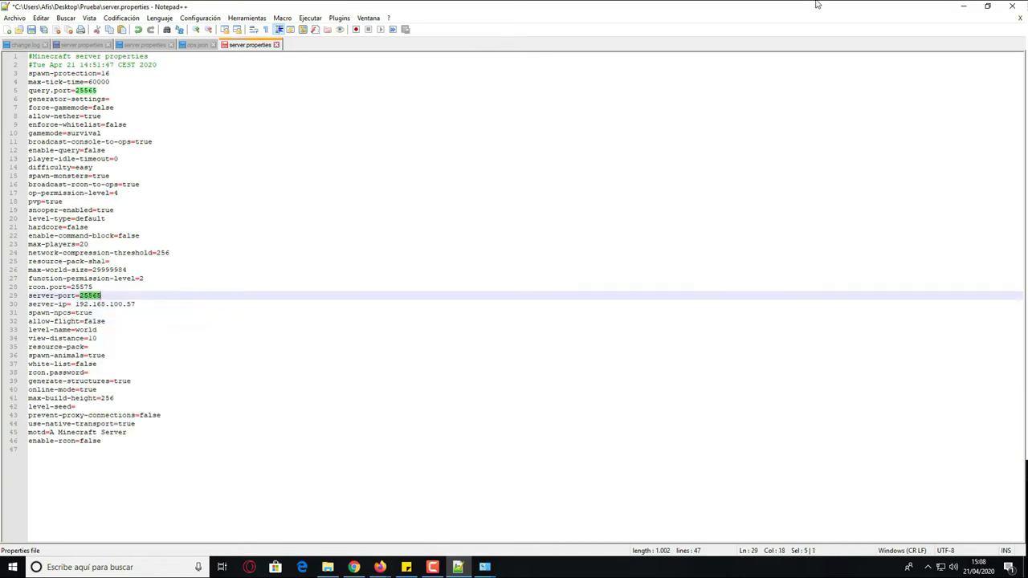
left_click(963, 5)
Fill both ends of the external and internal port ranges with the copied port 25565 and apply the mapping
right_click(492, 303)
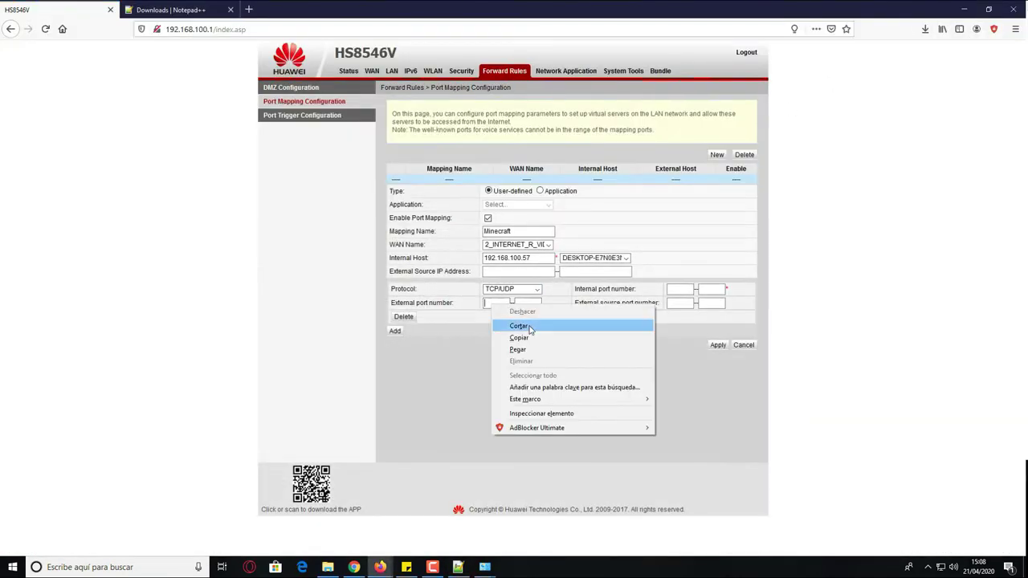
left_click(528, 322)
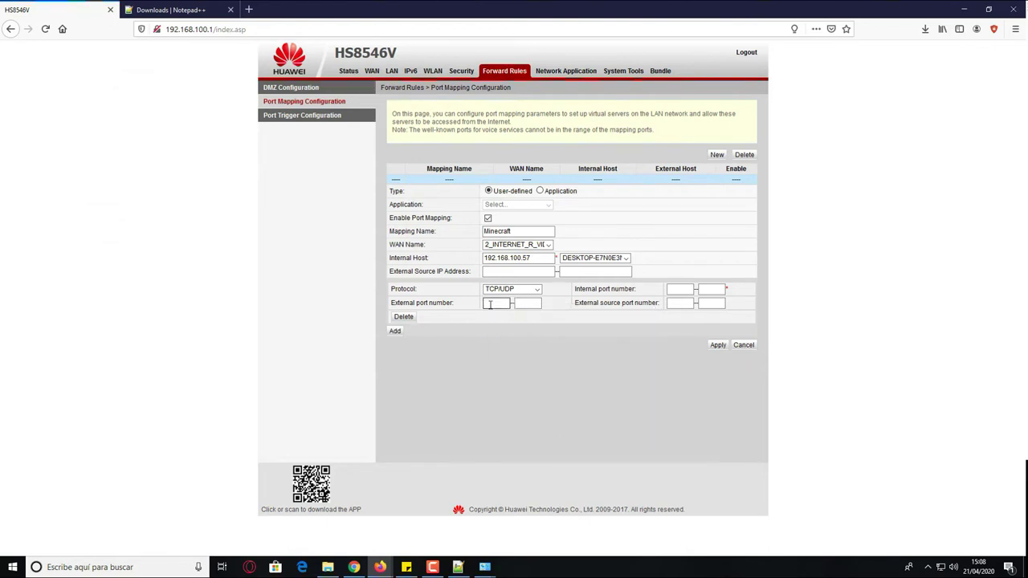
key("ctrl+v")
left_click(526, 303)
key("ctrl+v")
left_click(681, 288)
key("ctrl+v")
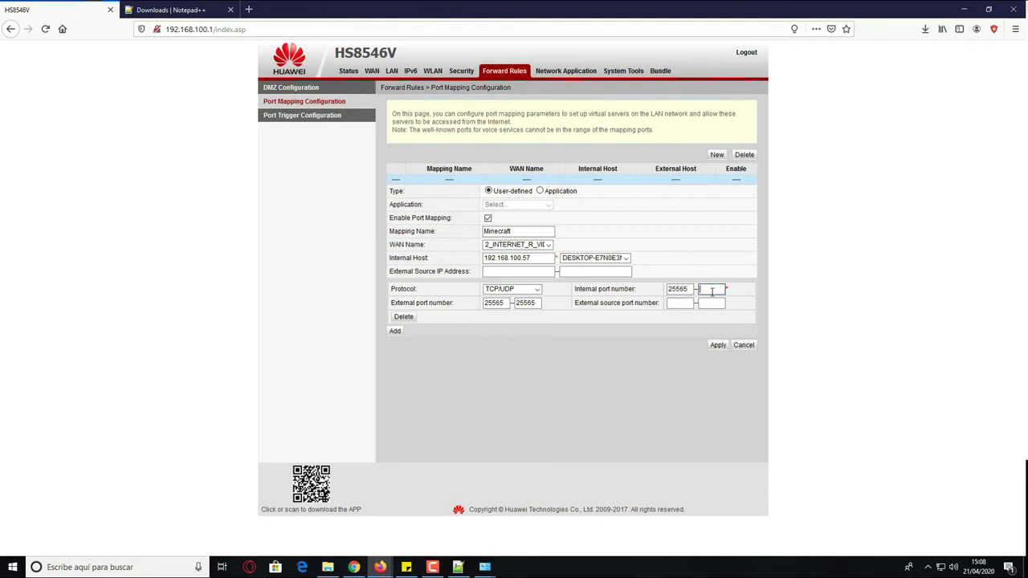
key("ctrl+v")
left_click(717, 346)
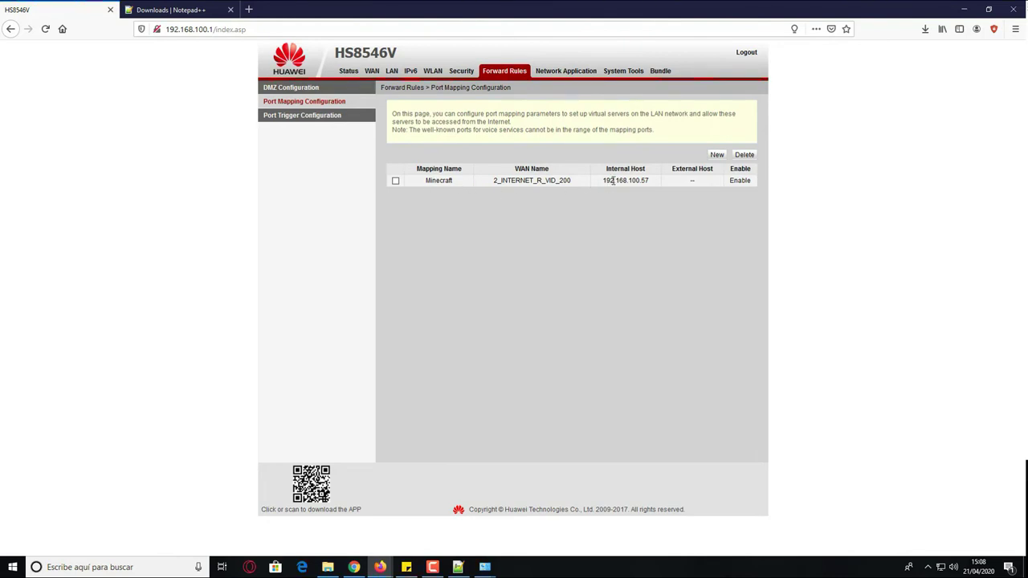
Reopen the saved Minecraft mapping to review its settings, and examine the router's address in the page URL
double_click(620, 181)
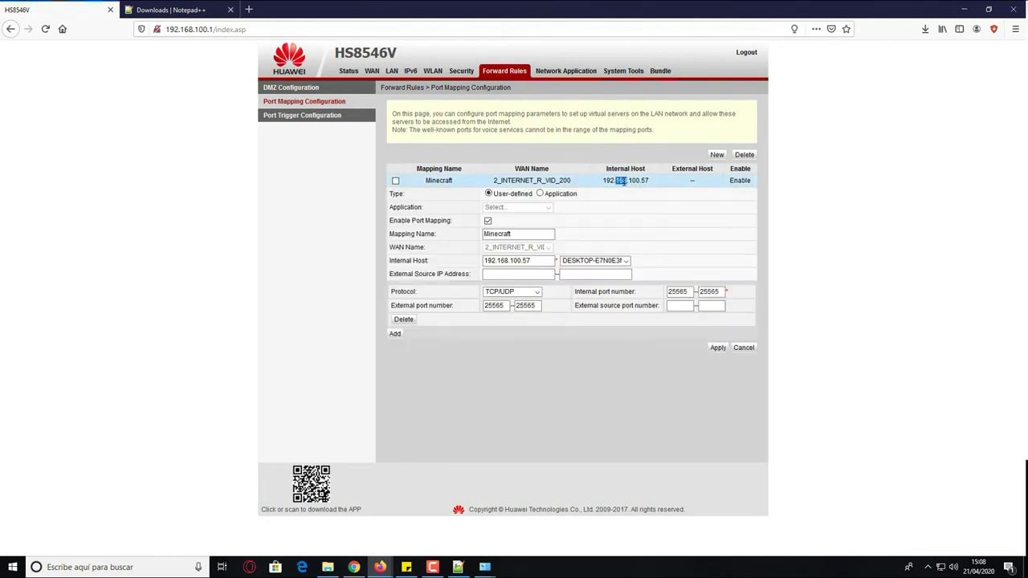
left_click(509, 280)
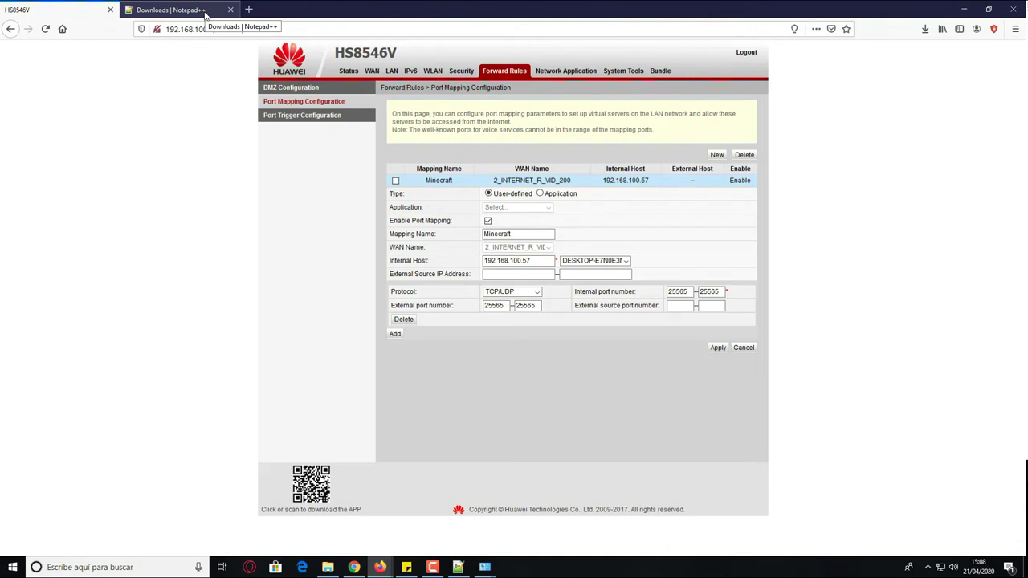
left_click_drag(212, 29, 136, 22)
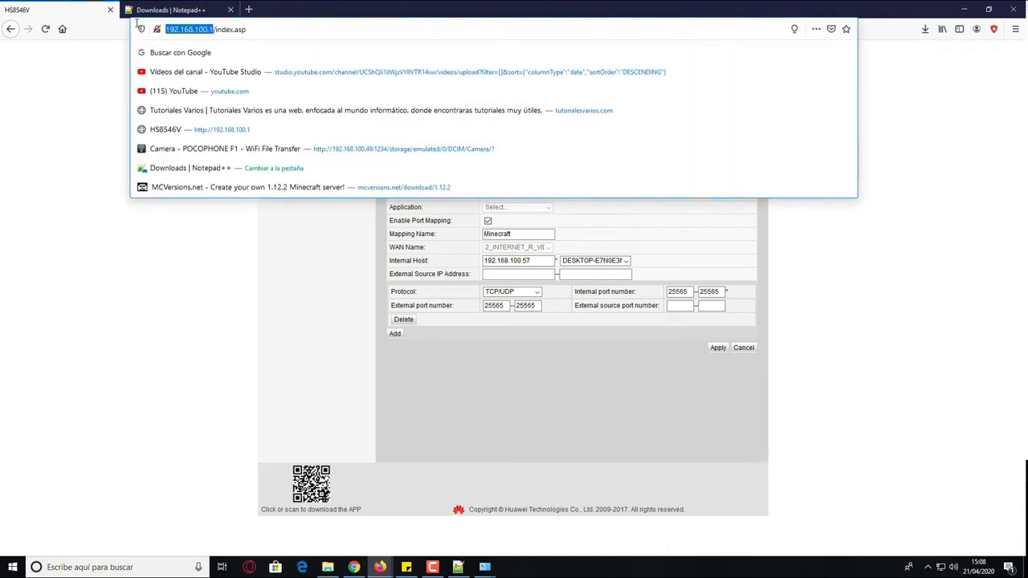
left_click(90, 120)
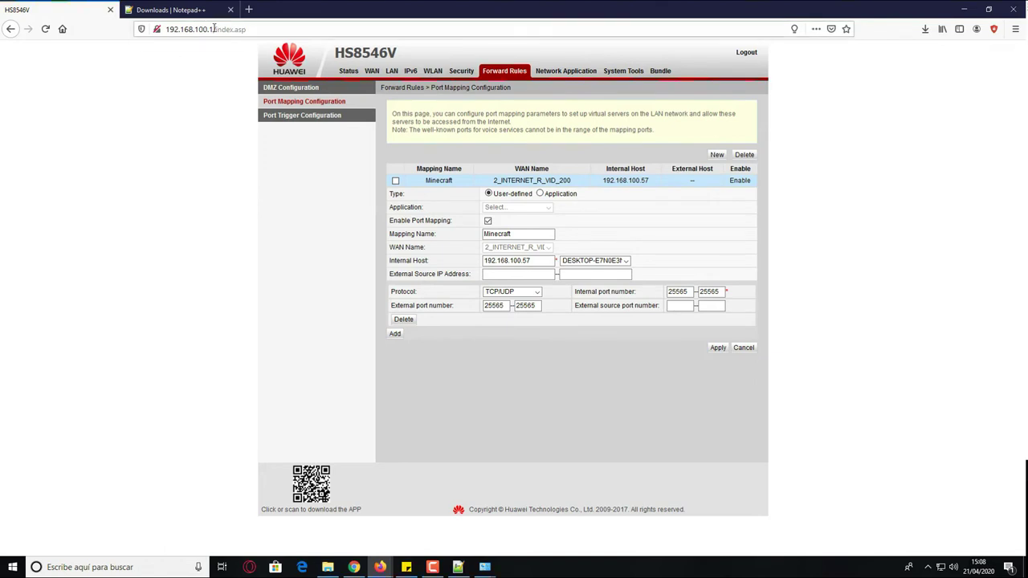
left_click_drag(214, 29, 159, 30)
left_click(185, 254)
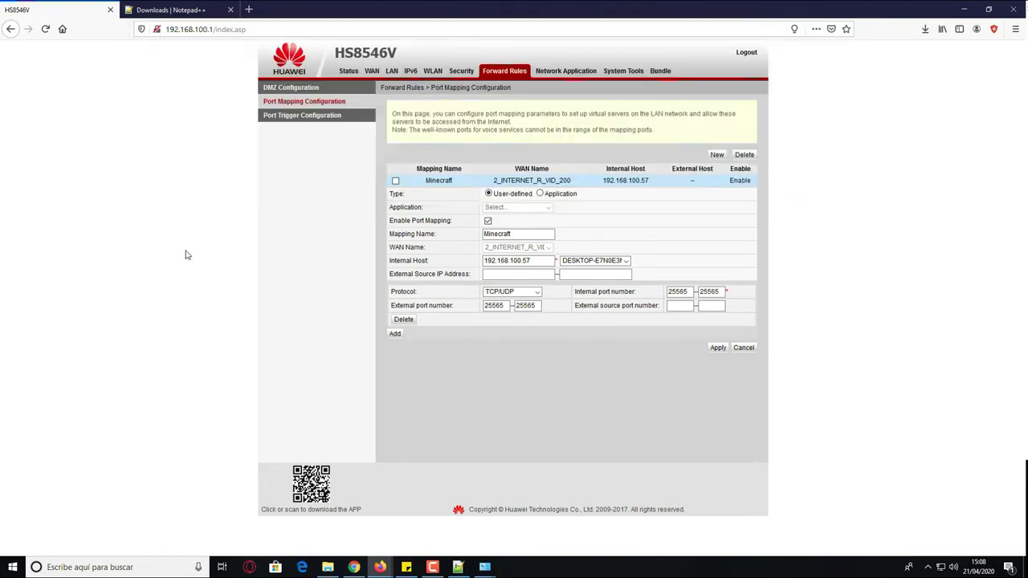
left_click(214, 28)
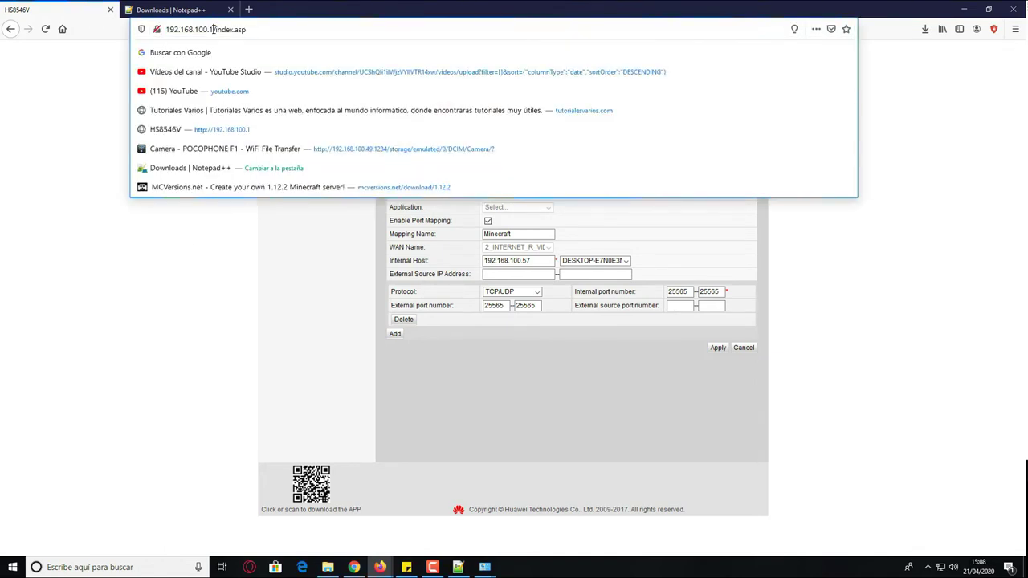
left_click_drag(211, 28, 163, 26)
left_click(110, 118)
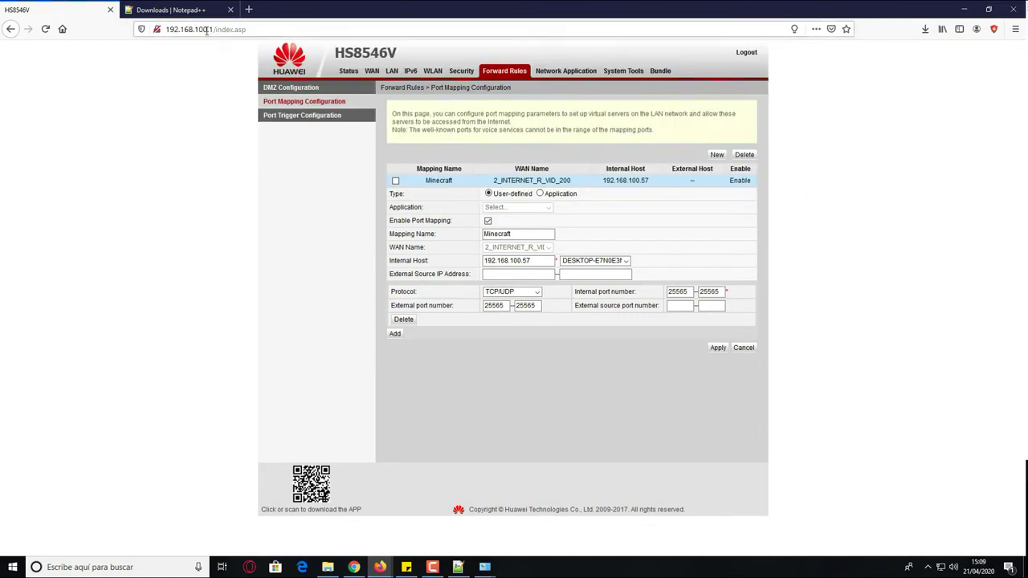
left_click_drag(212, 29, 143, 35)
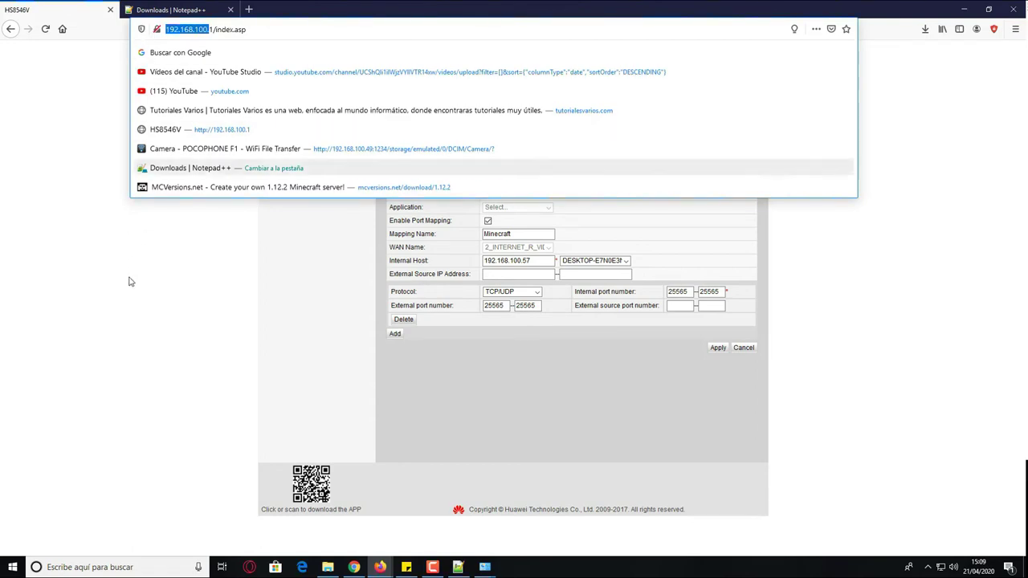
left_click(128, 280)
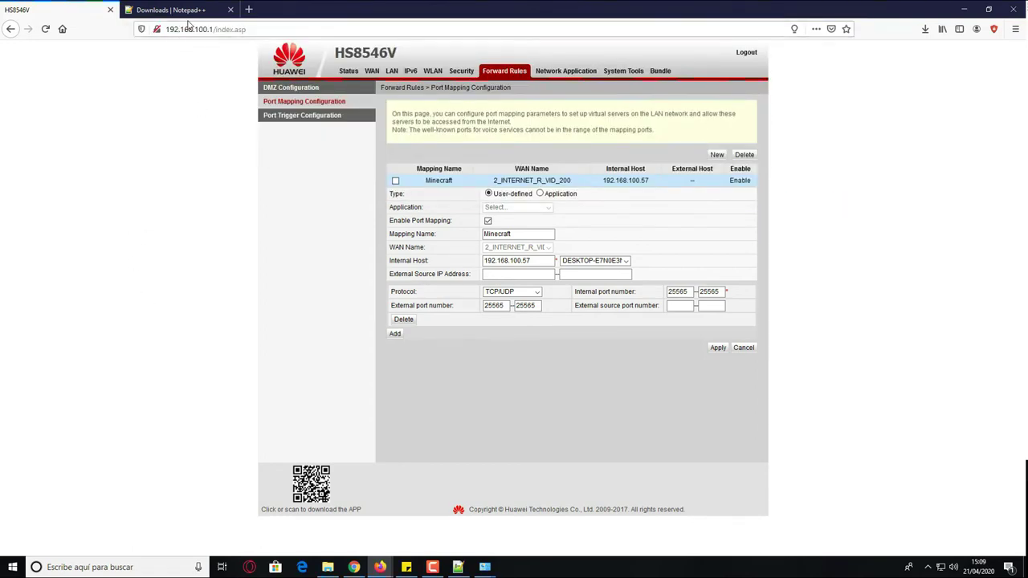
Search Google for "cual es mi ip" in the Notepad++ downloads tab and open cual-es-mi-ip.net to look up the public IP
left_click(193, 11)
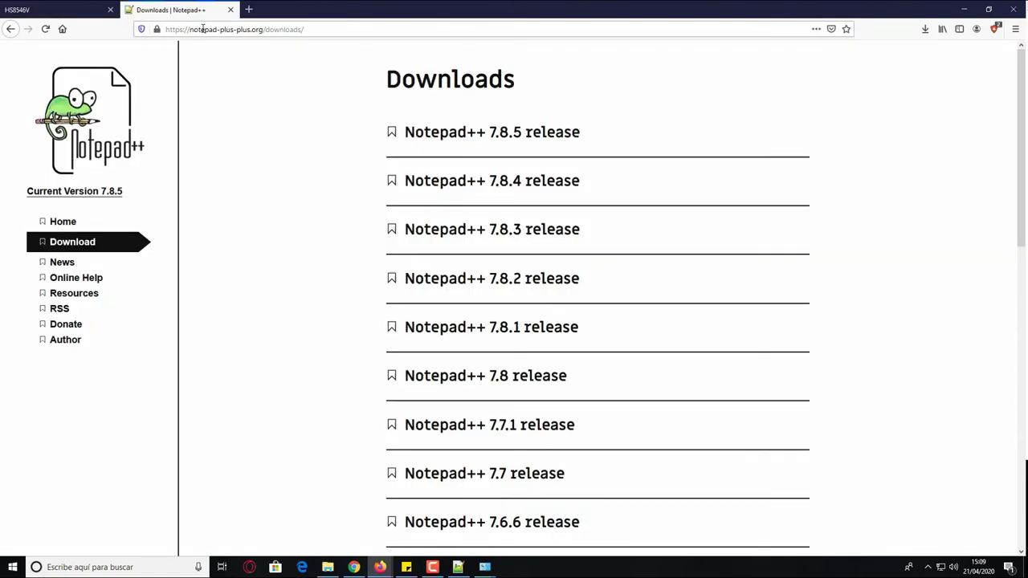
left_click(203, 29)
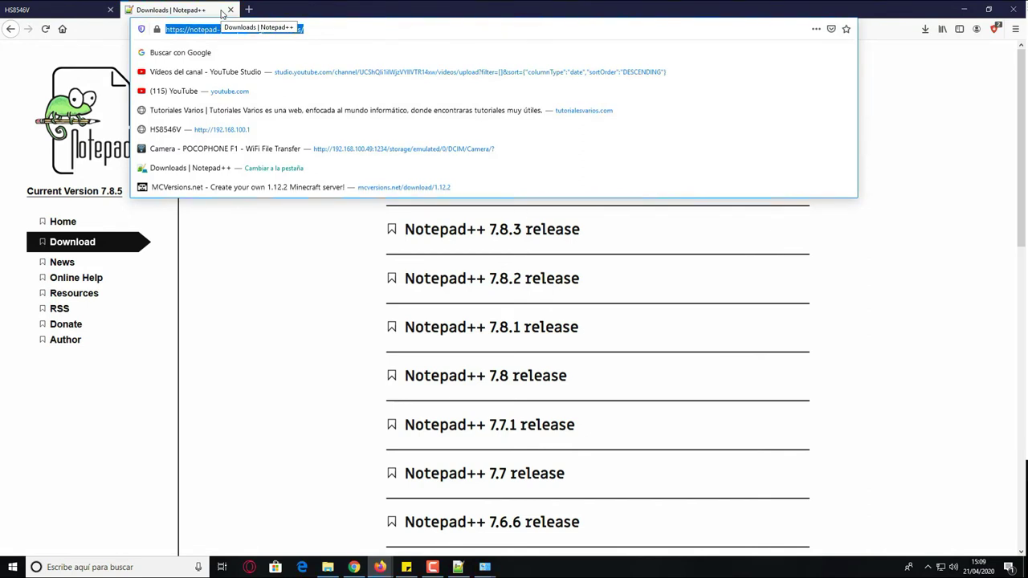
type("cual e")
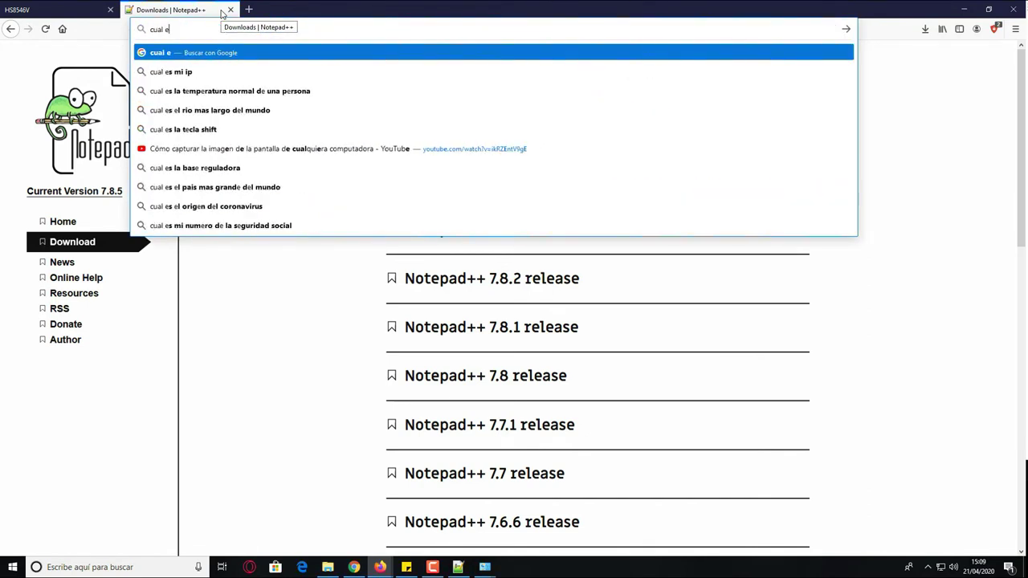
key("Down")
key("Return")
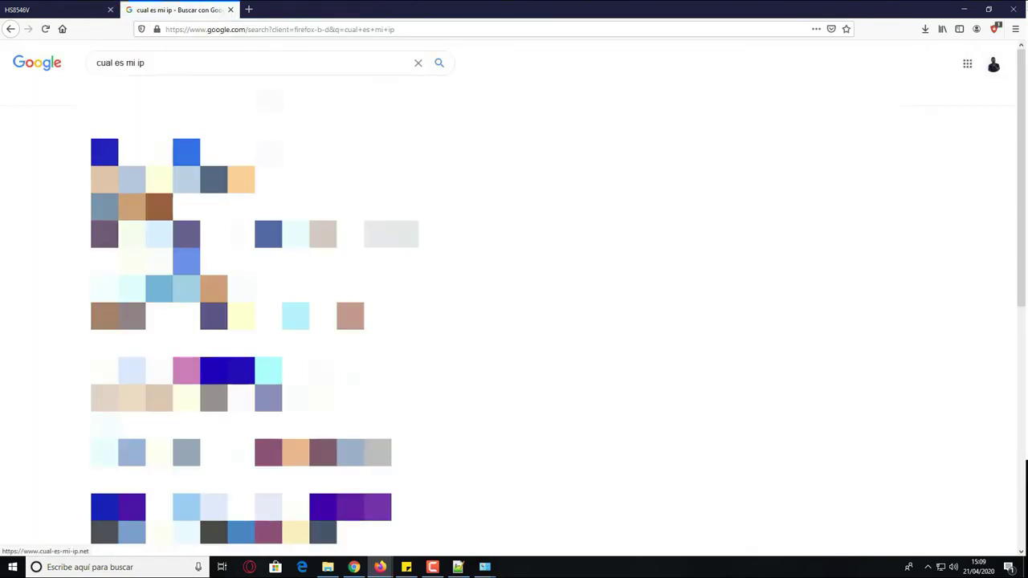
left_click(145, 152)
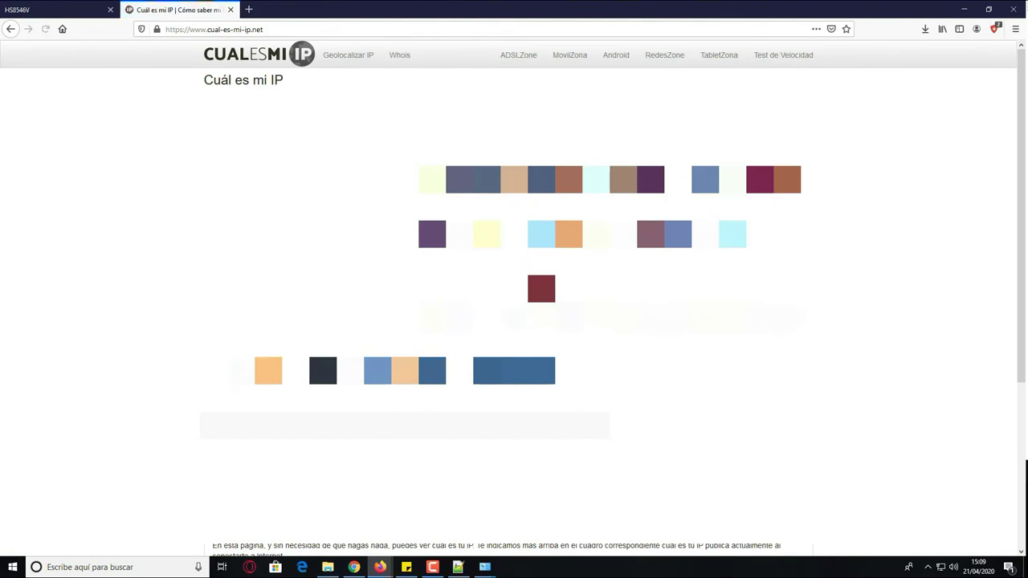
scroll(514, 305, "down", 2)
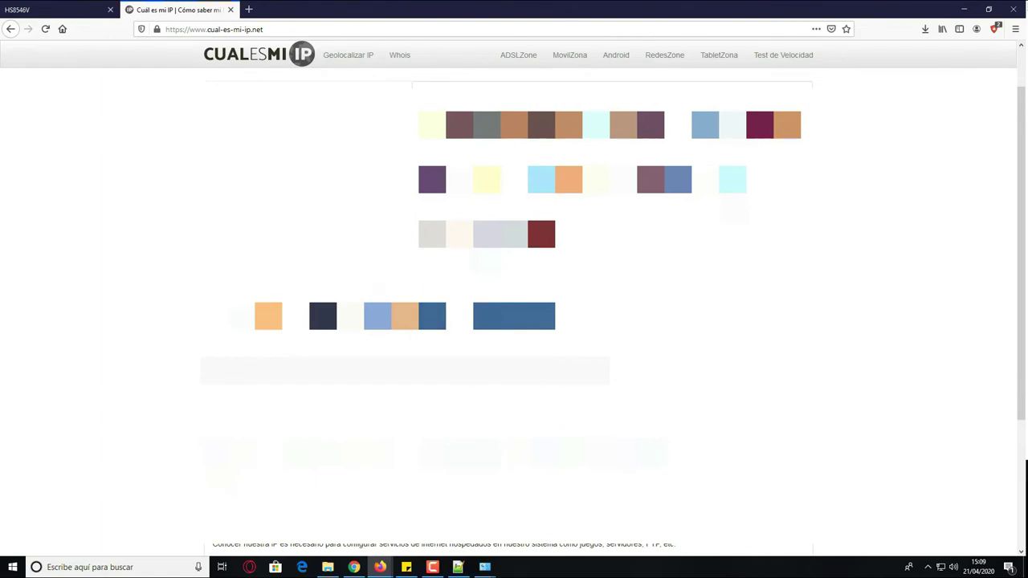
Write the port number 25565 in a new tab's address field without searching, and minimise the browser to get back to the Prueba folder
left_click(249, 9)
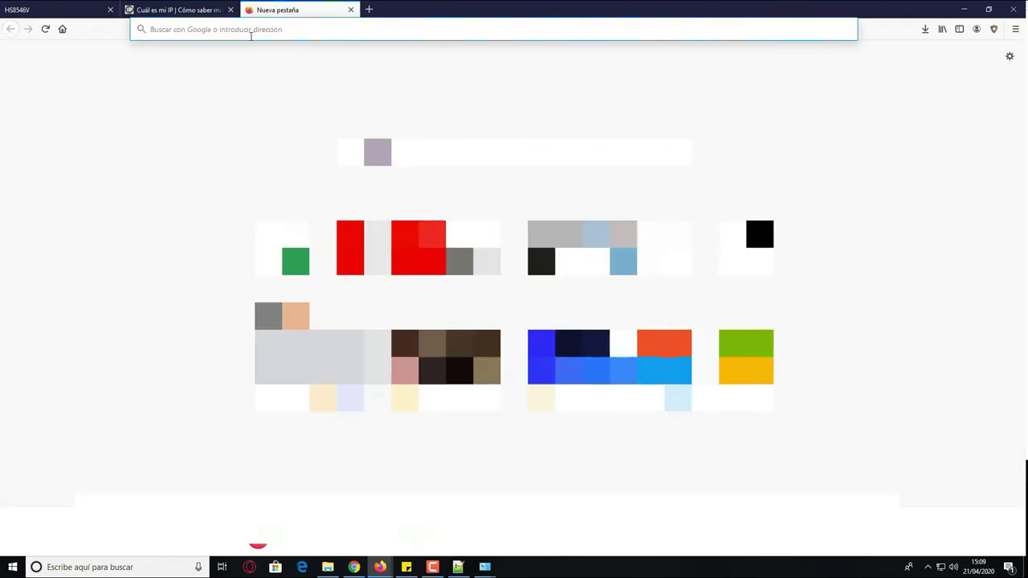
type("20460")
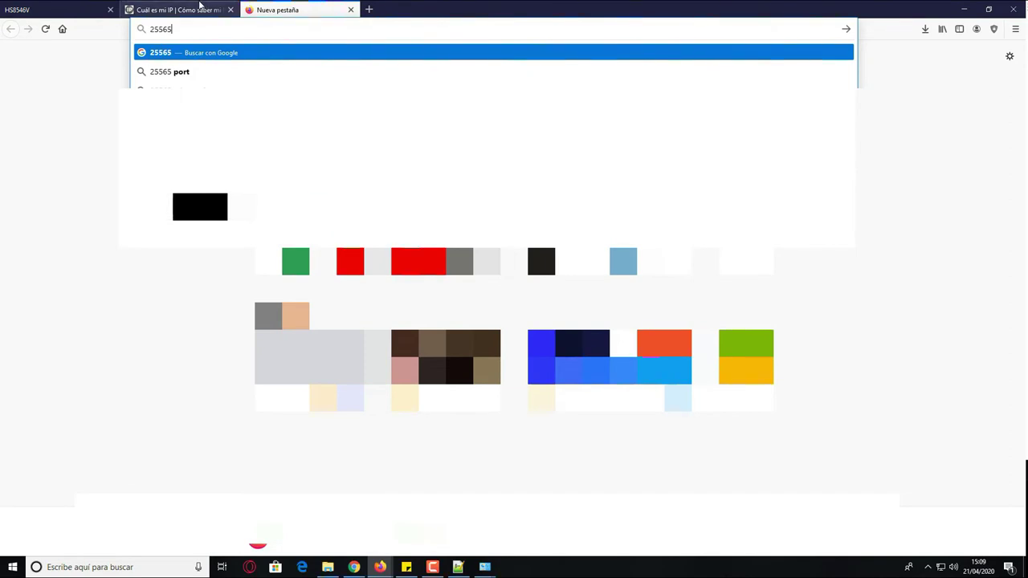
left_click(177, 10)
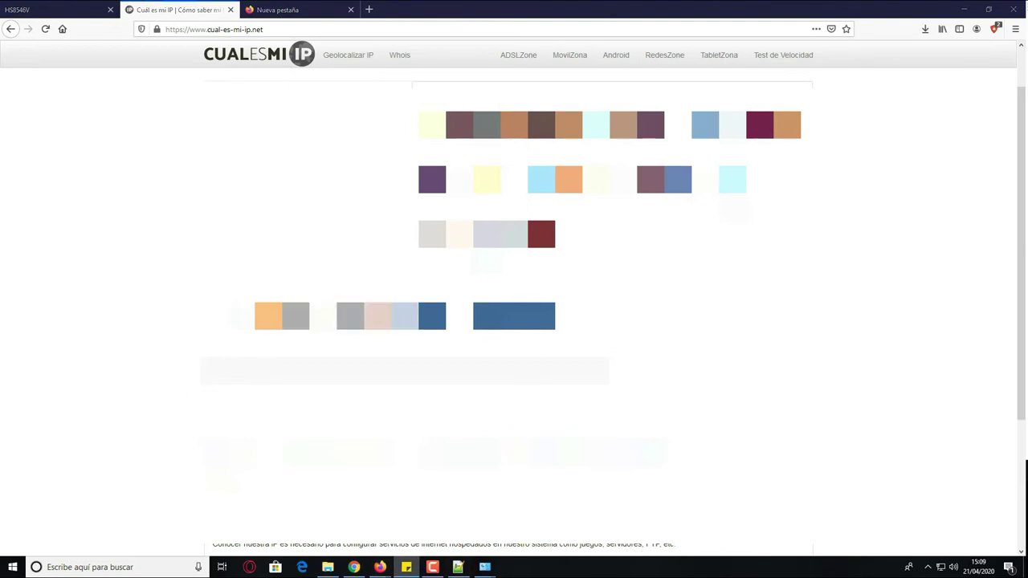
left_click(963, 10)
left_click(963, 6)
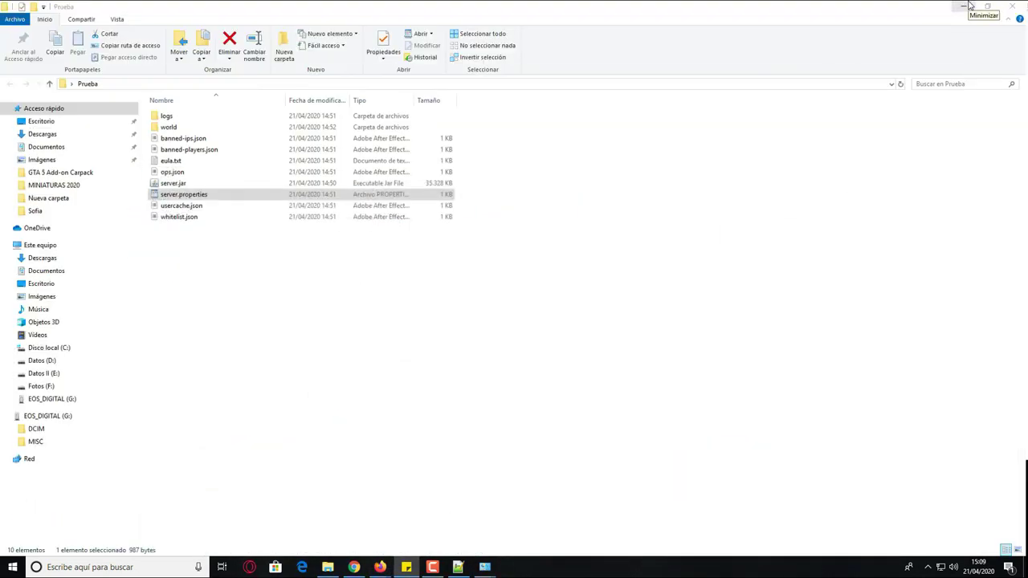
Switch to server.properties in Notepad++, replace the online-mode value with false copied from force-gamemode, and save the file
left_click(200, 196)
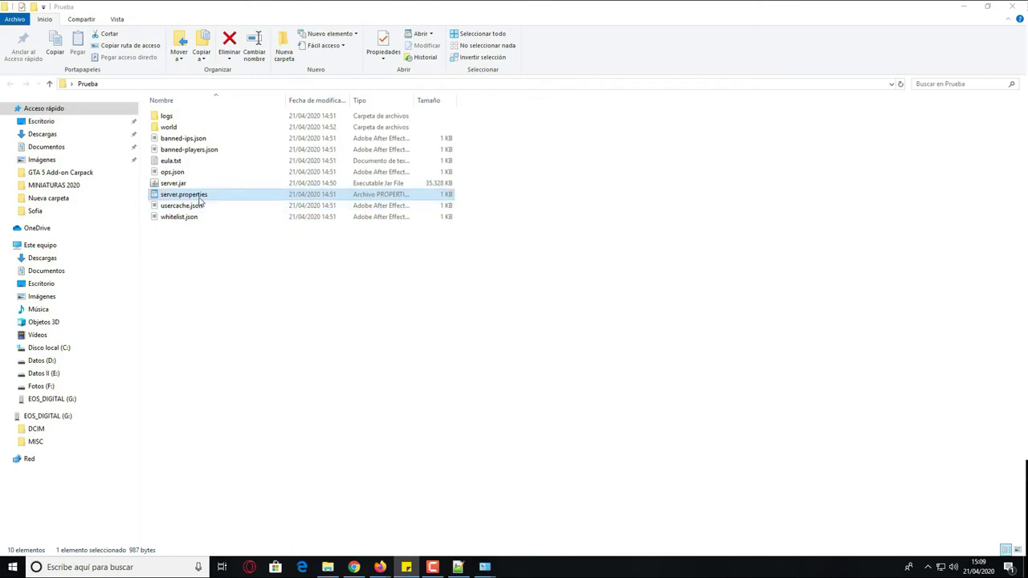
left_click(458, 567)
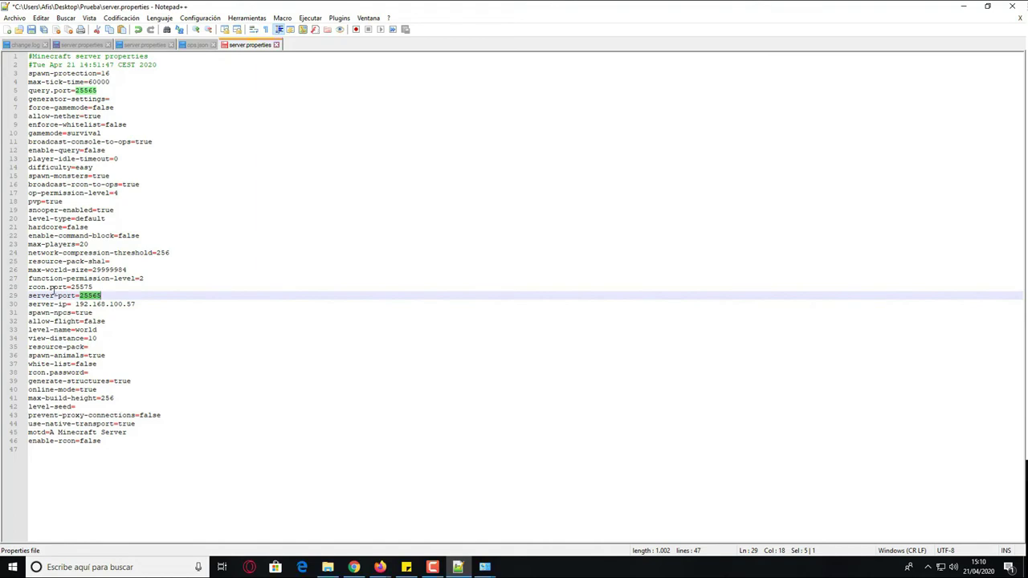
left_click(74, 389)
double_click(47, 391)
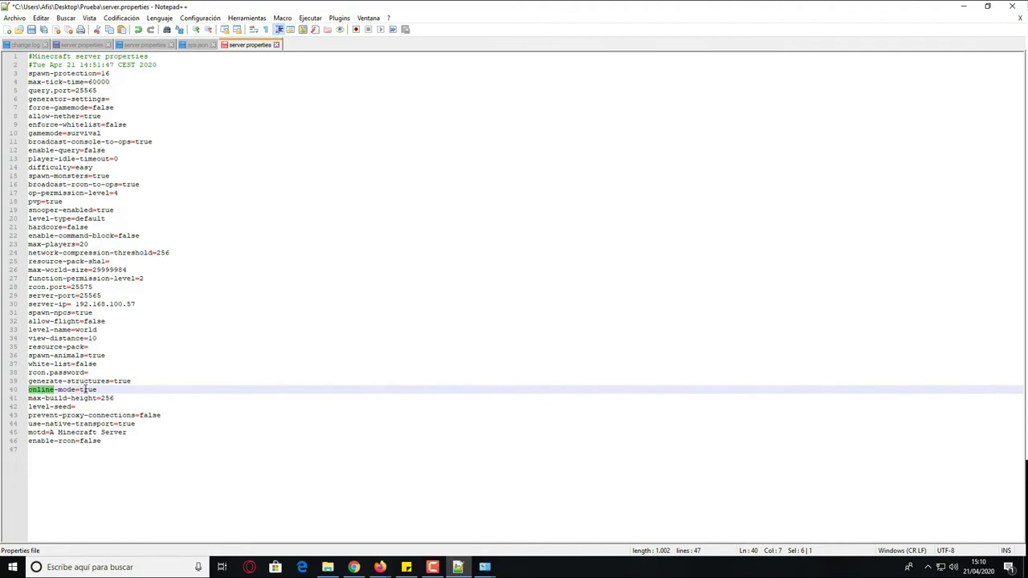
double_click(87, 389)
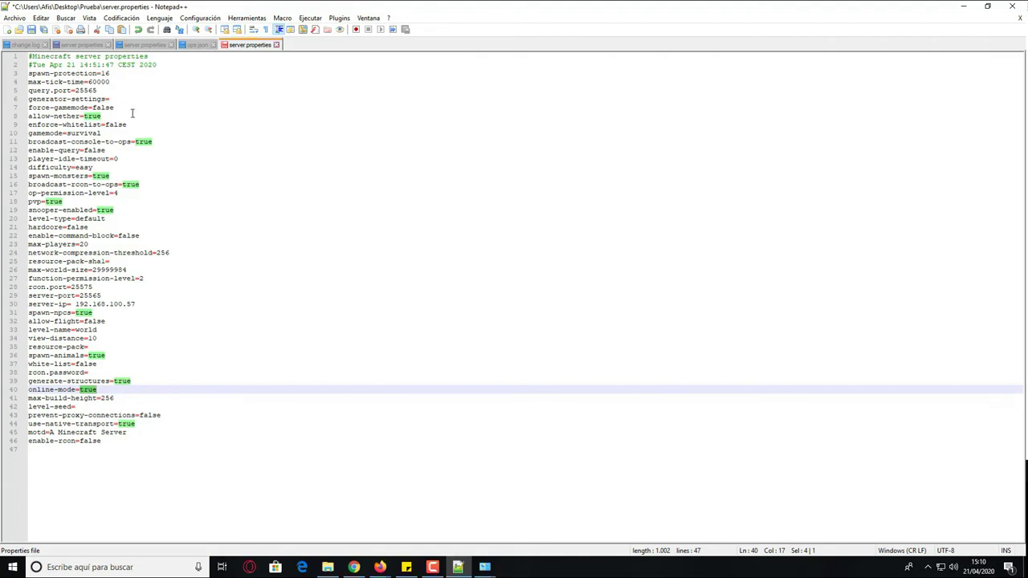
double_click(105, 107)
key("ctrl+c")
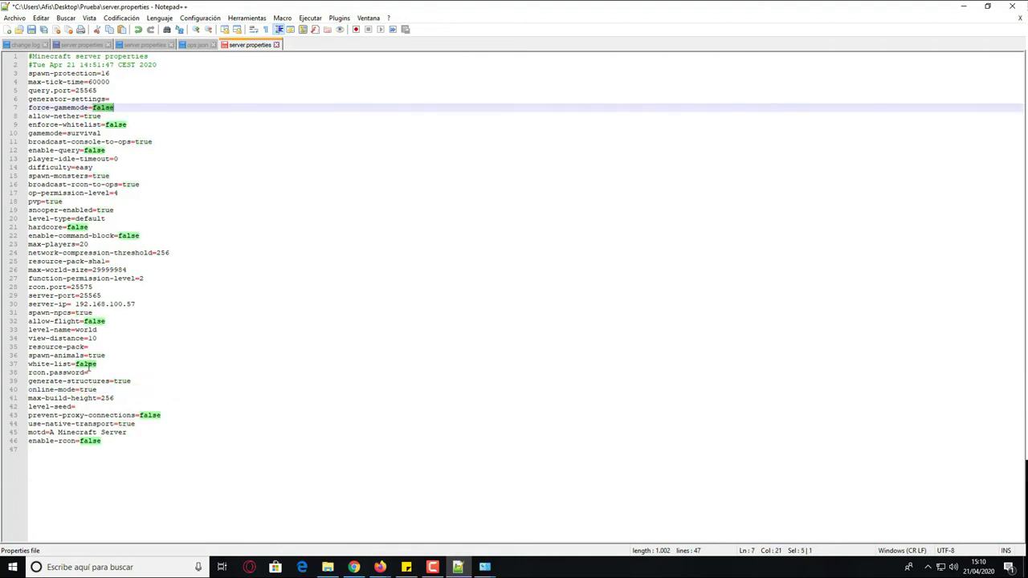
double_click(86, 390)
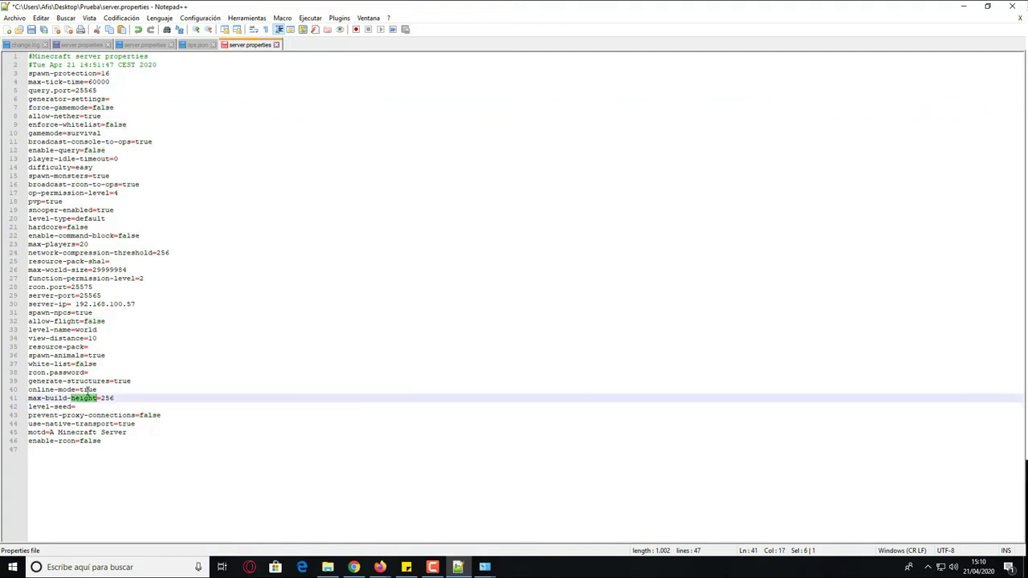
key("ctrl+v")
key("ctrl+s")
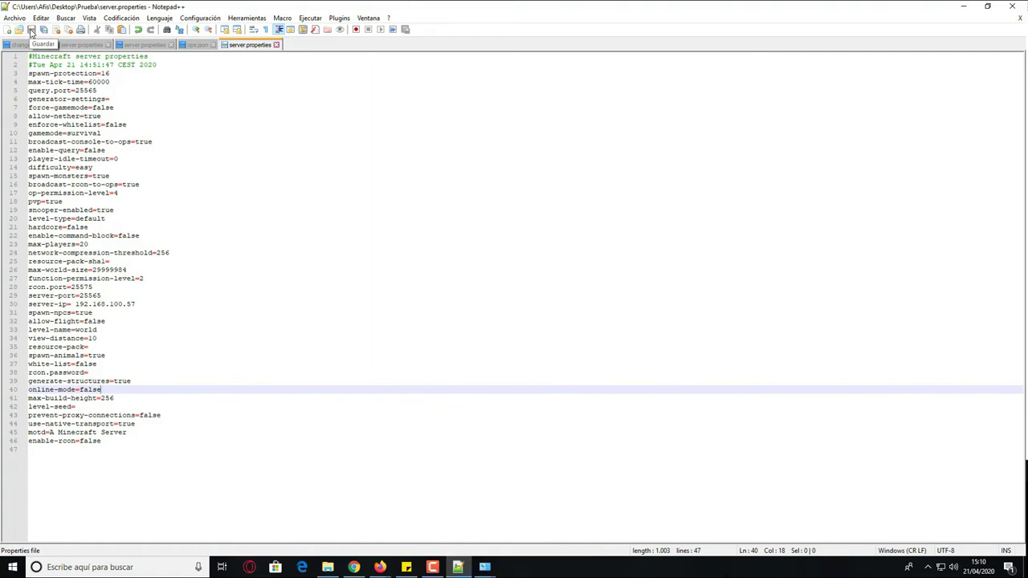
Close the saved server.properties file and launch server.jar from the Prueba folder, checking the log until the server is done loading
left_click(14, 17)
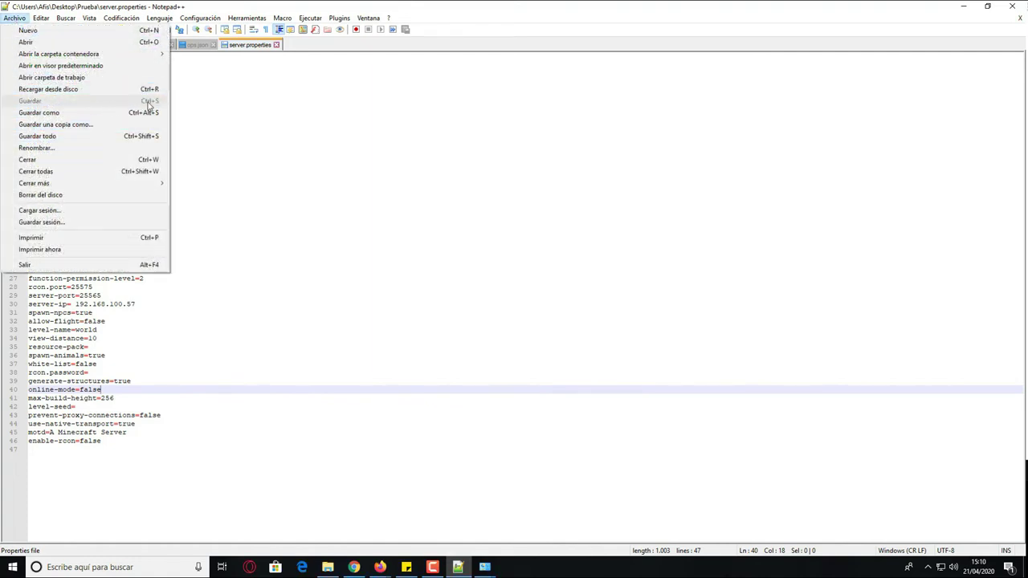
left_click(270, 118)
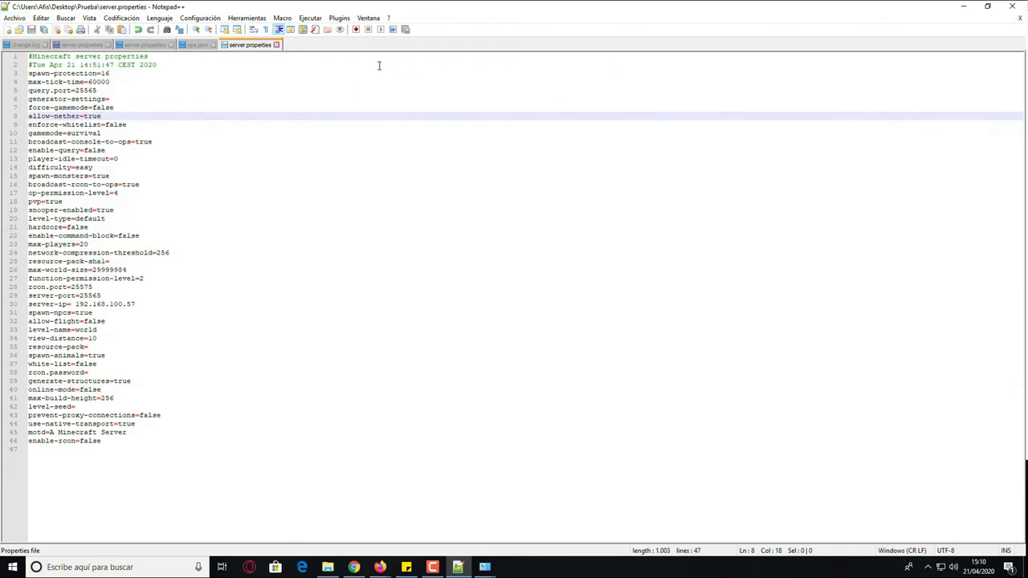
left_click(276, 44)
left_click(962, 5)
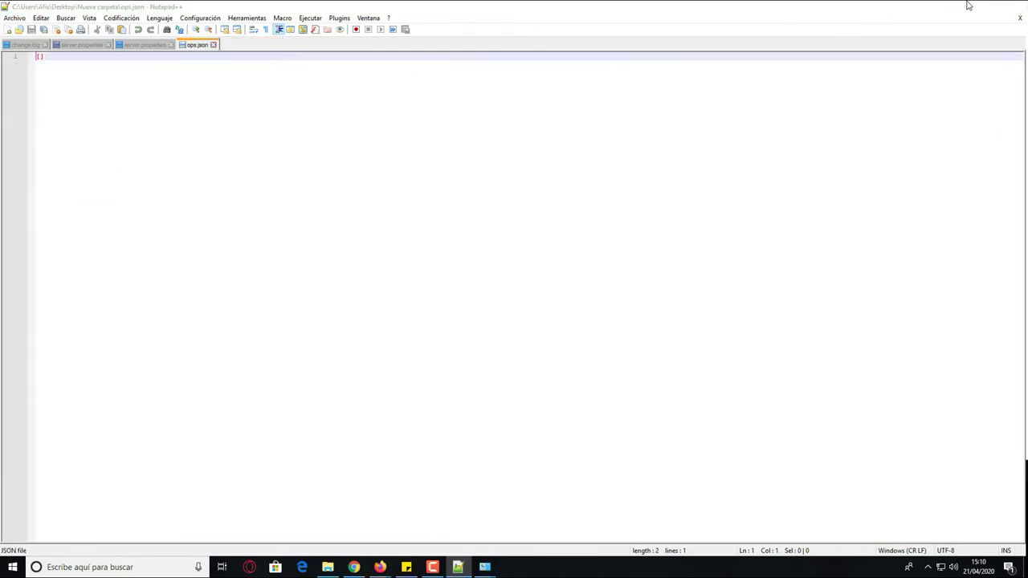
double_click(177, 184)
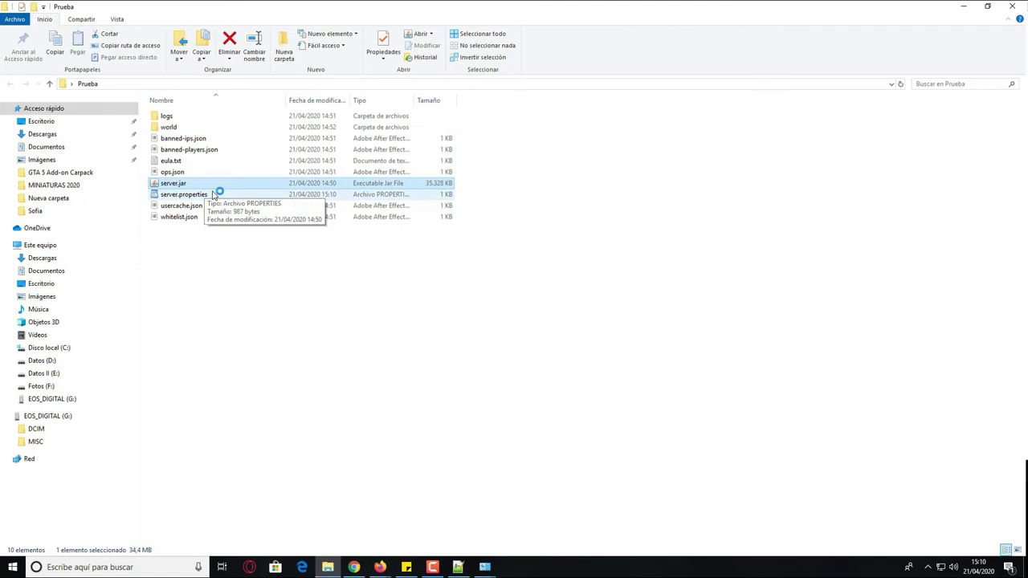
left_click_drag(603, 375, 643, 383)
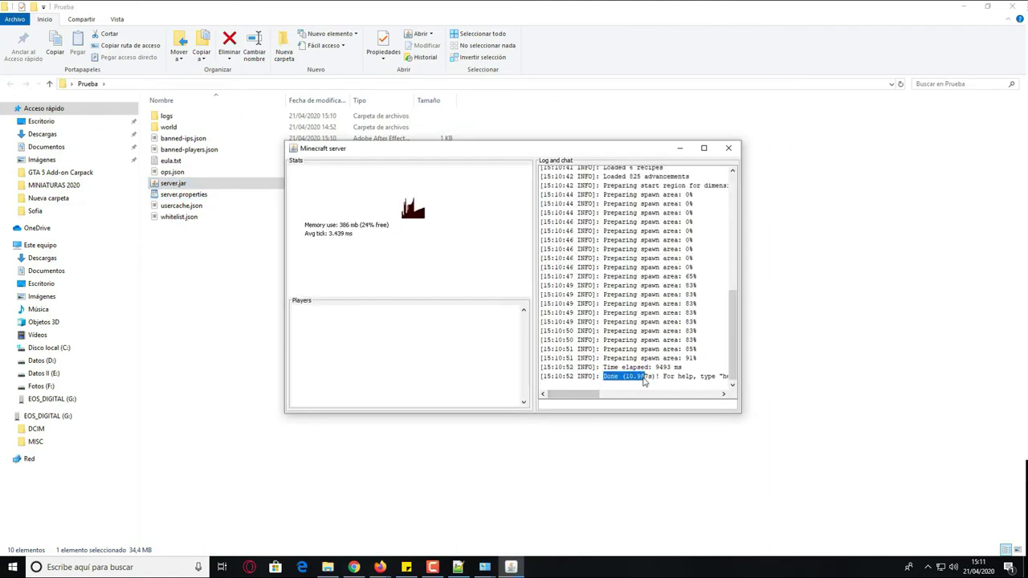
Launch TLauncher from the desktop, and enlarge the Minecraft server window so its full log can be read
key("super+d")
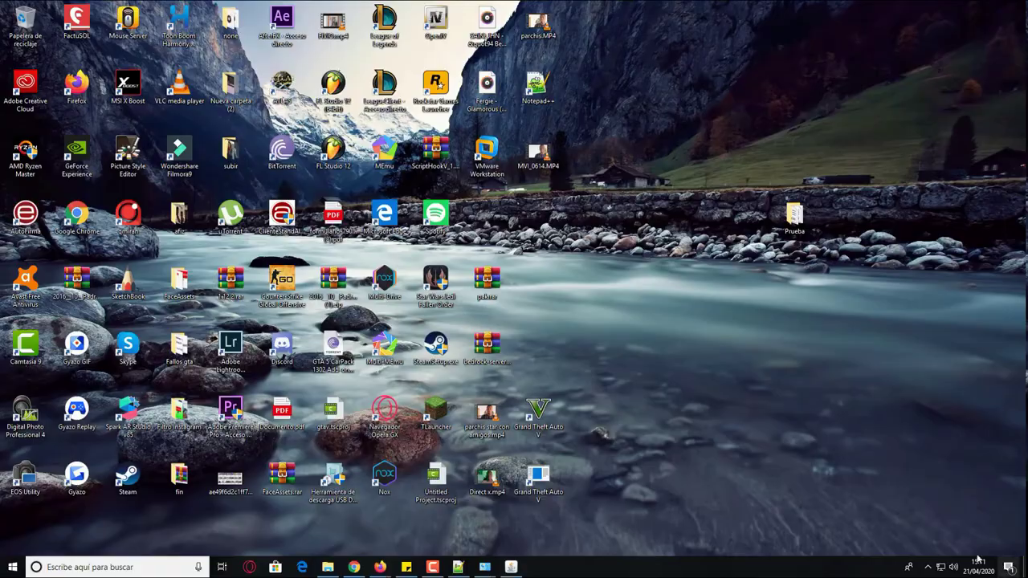
left_click(439, 410)
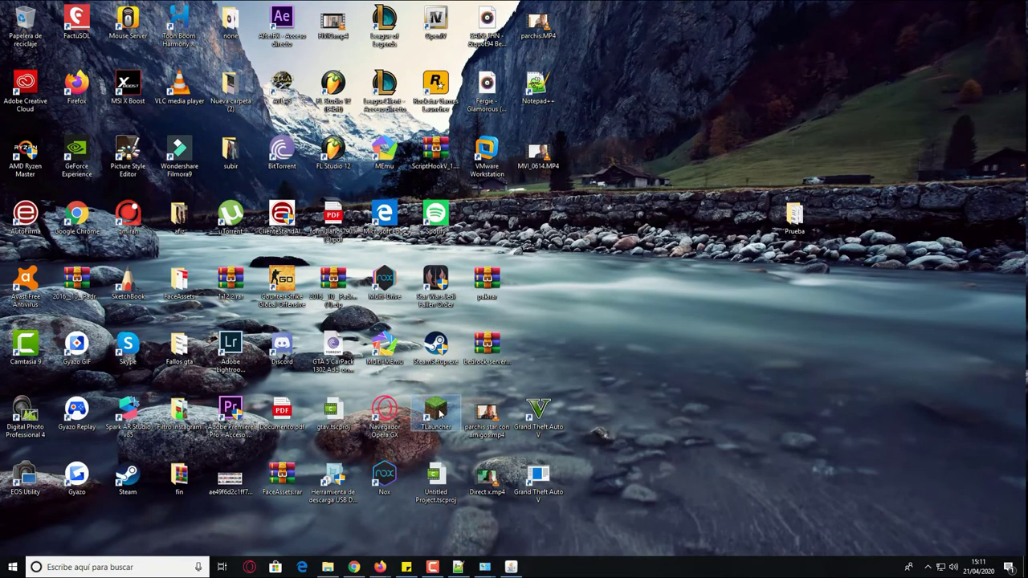
mouse_move(511, 568)
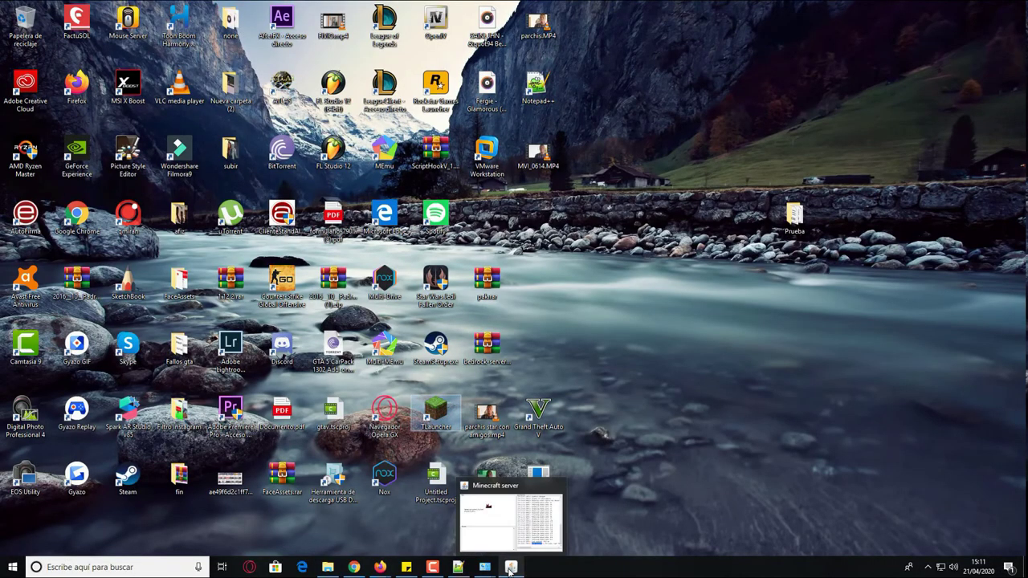
left_click(505, 534)
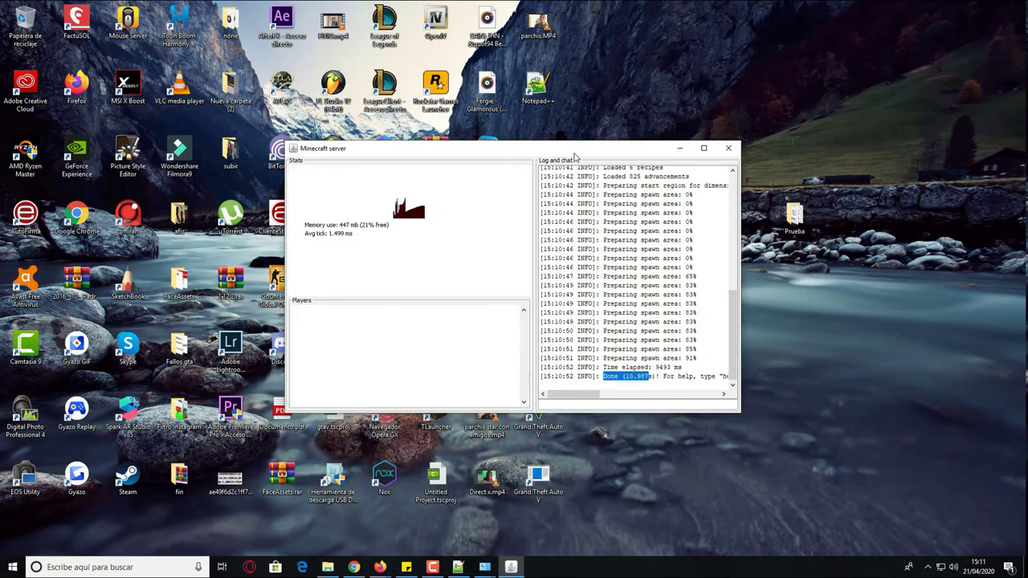
left_click_drag(570, 143, 571, 1)
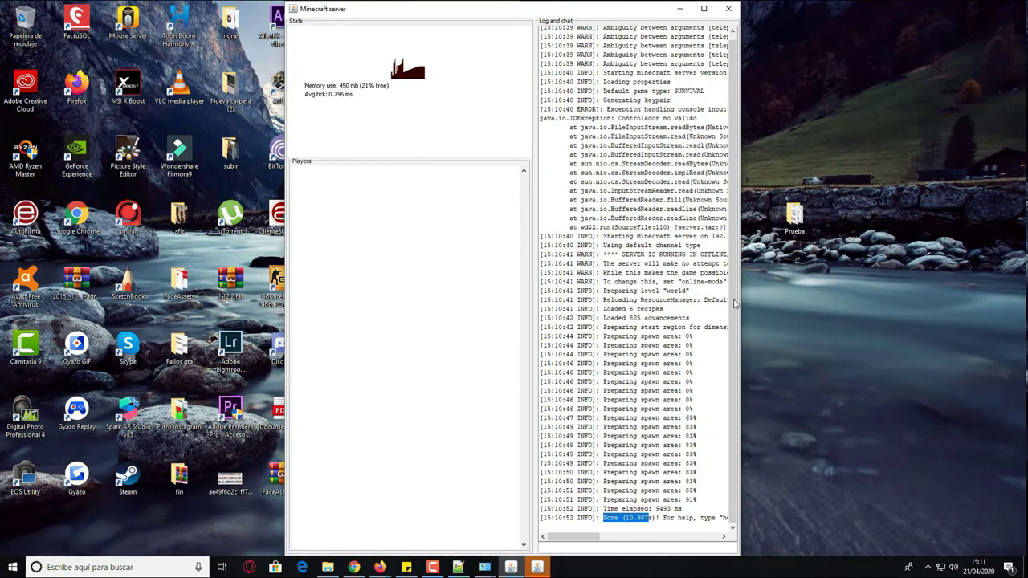
left_click_drag(741, 295, 1013, 295)
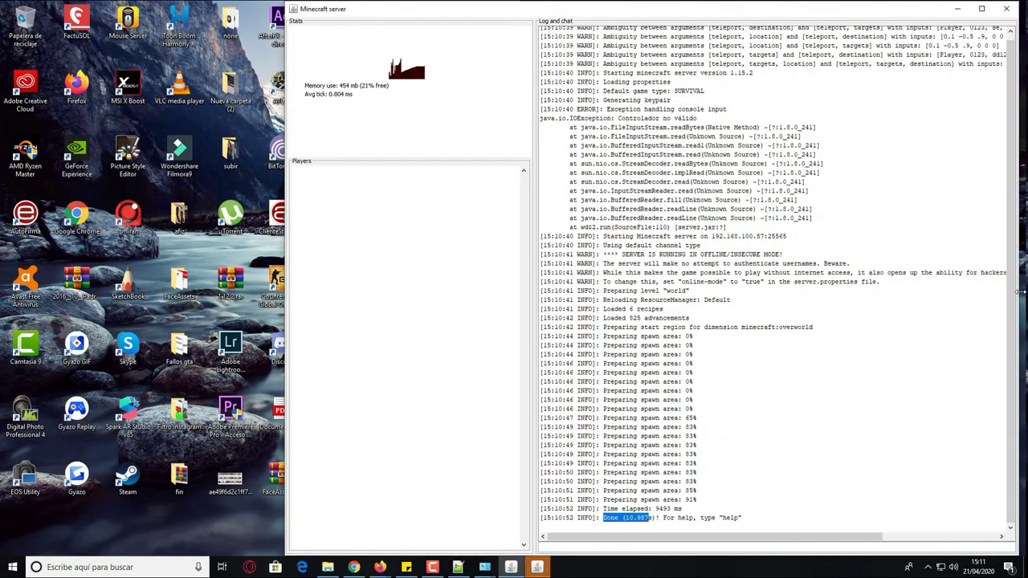
In TLauncher, choose Versión más nueva 1.15.2 and start the game, declining the version update
mouse_move(537, 567)
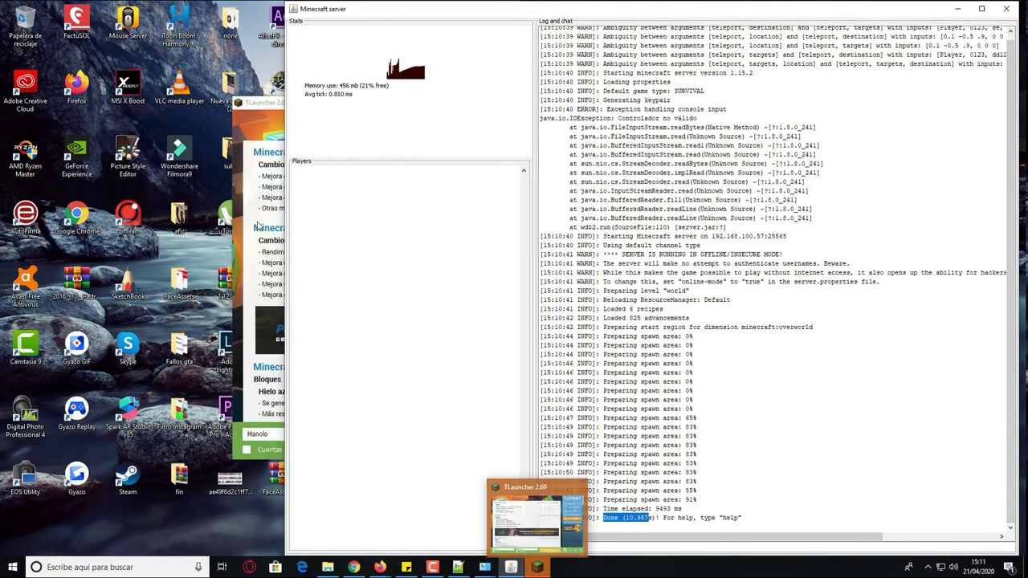
left_click(530, 517)
left_click(259, 119)
left_click(454, 434)
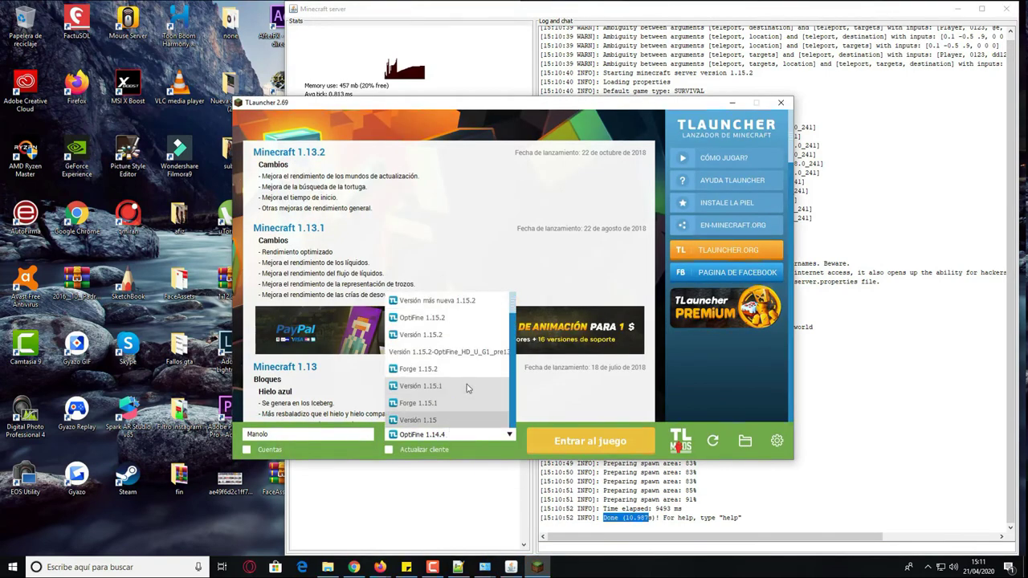
left_click(472, 302)
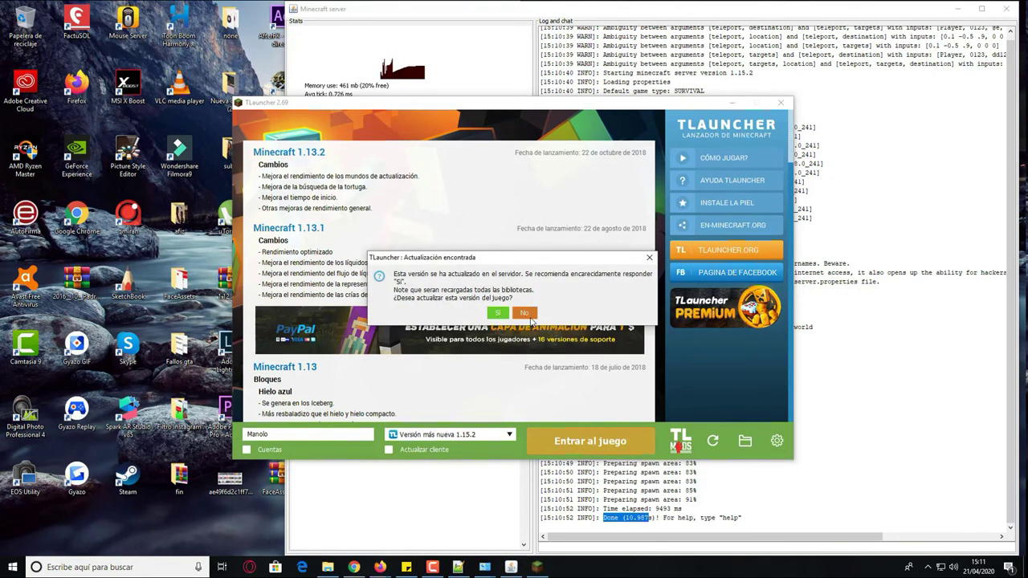
left_click(526, 313)
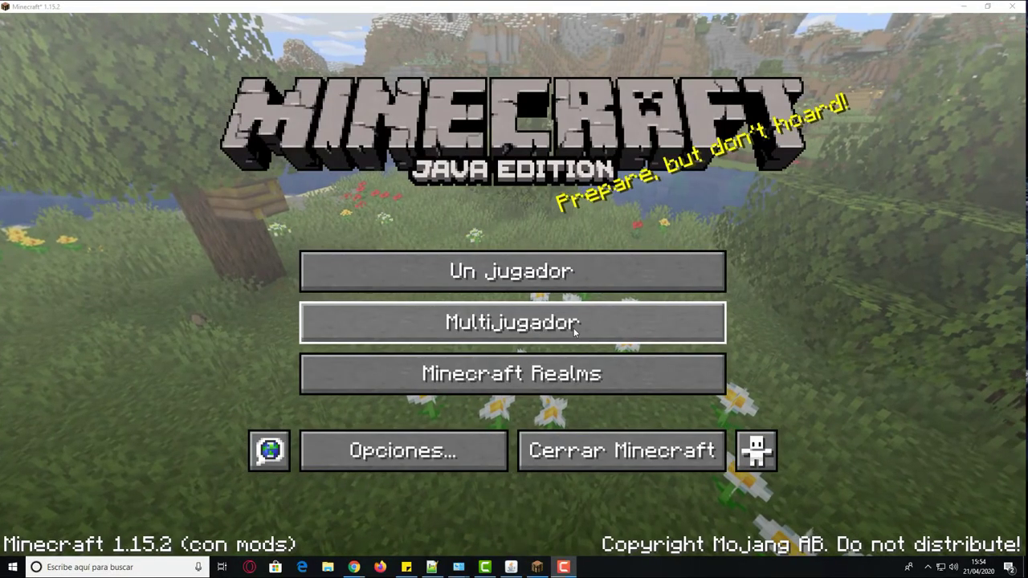
Open Minecraft's multiplayer server list, accepting the online play warning and opting not to show it again
left_click(515, 330)
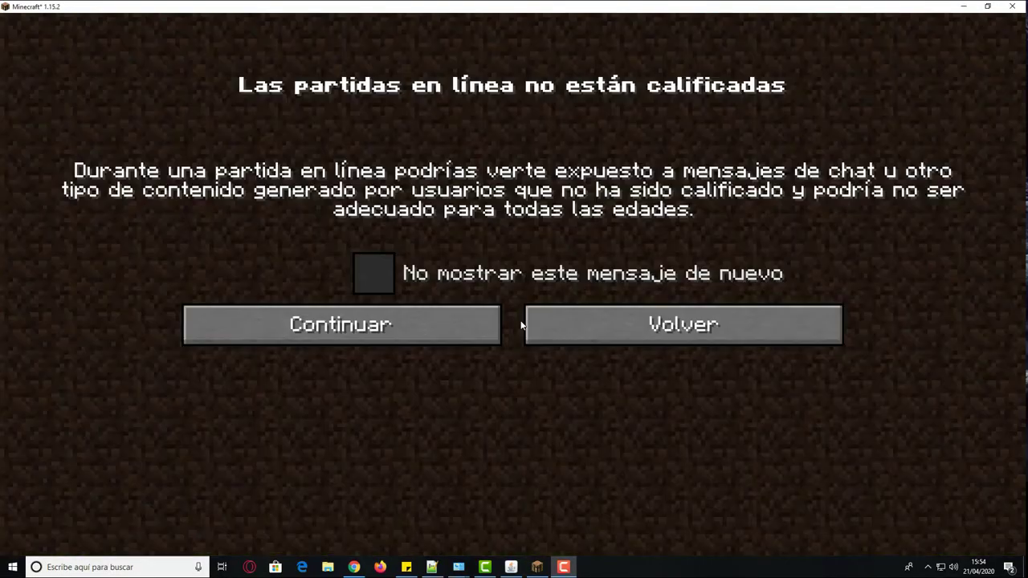
left_click(371, 274)
left_click(338, 324)
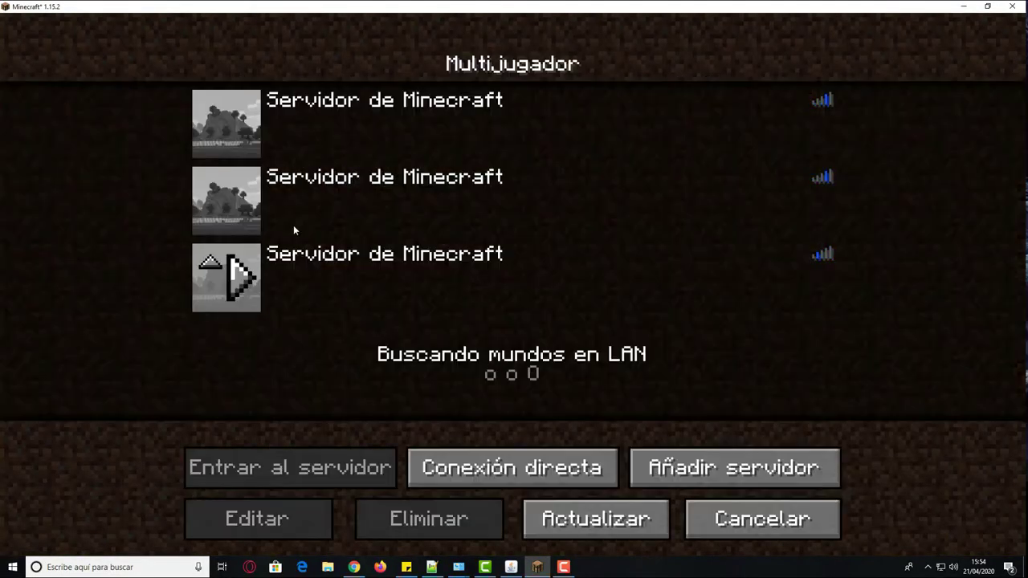
Delete the third Servidor de Minecraft entry, described as A Minecraft Server, from the multiplayer list
left_click(746, 262)
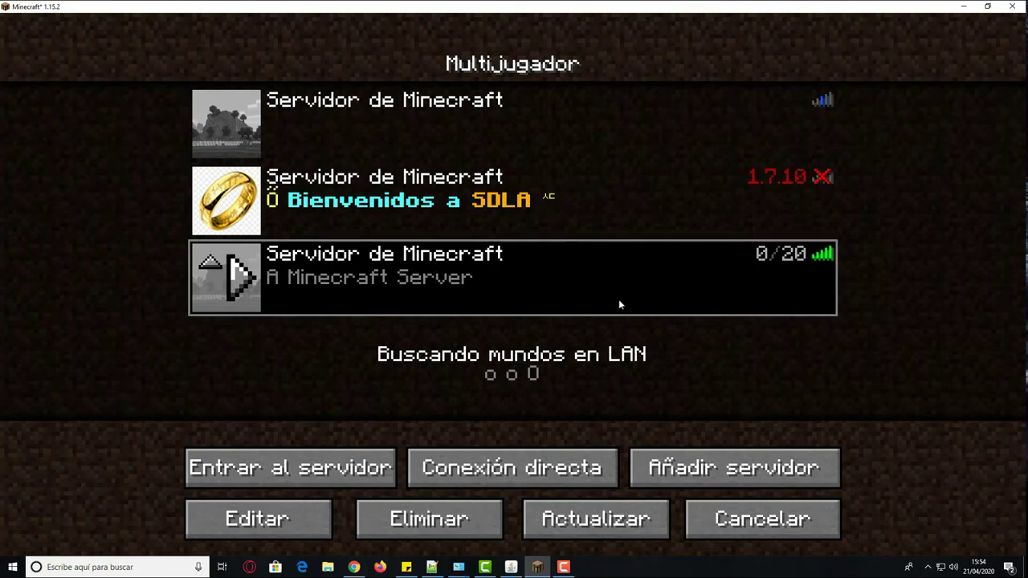
left_click(441, 524)
left_click(445, 328)
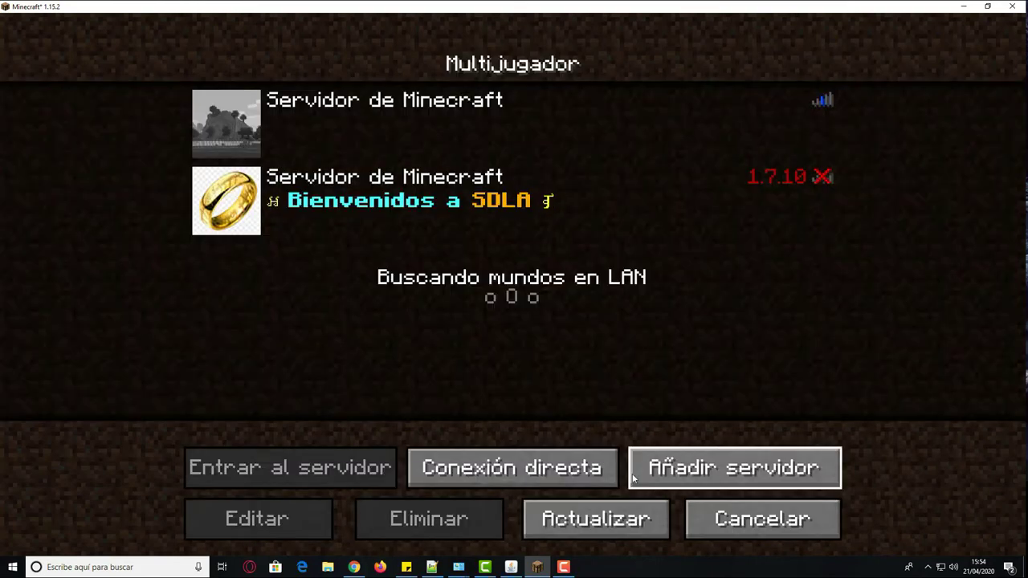
Add a multiplayer server with the address 192.168.100.57, keeping the default name Servidor de Minecraft
left_click(704, 469)
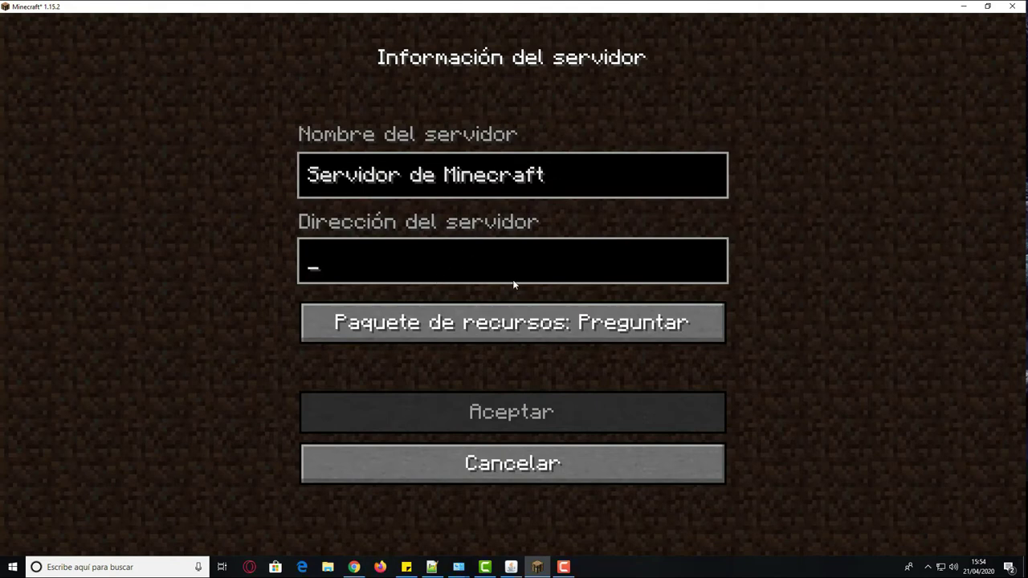
type("192.168.")
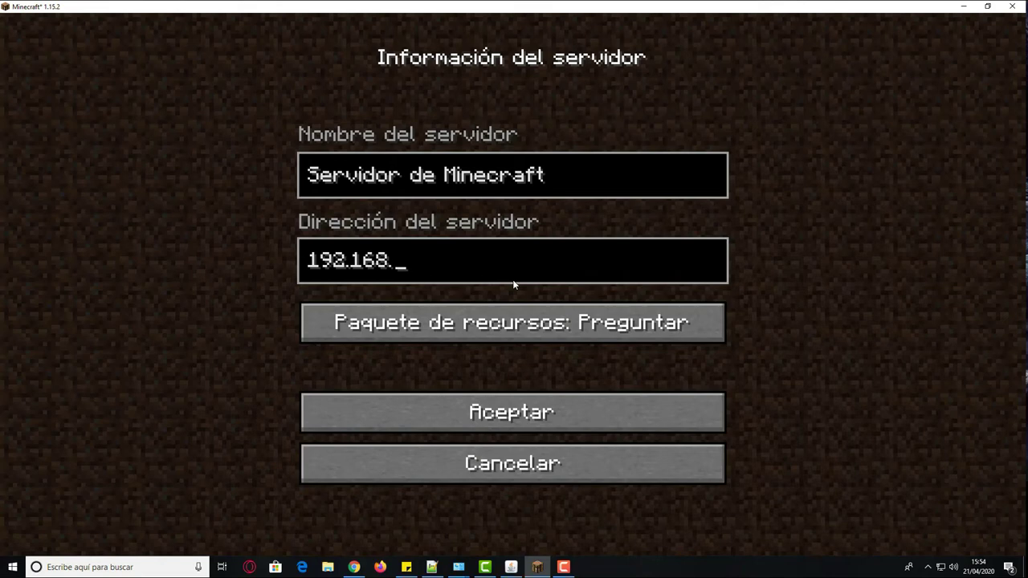
type("100.57")
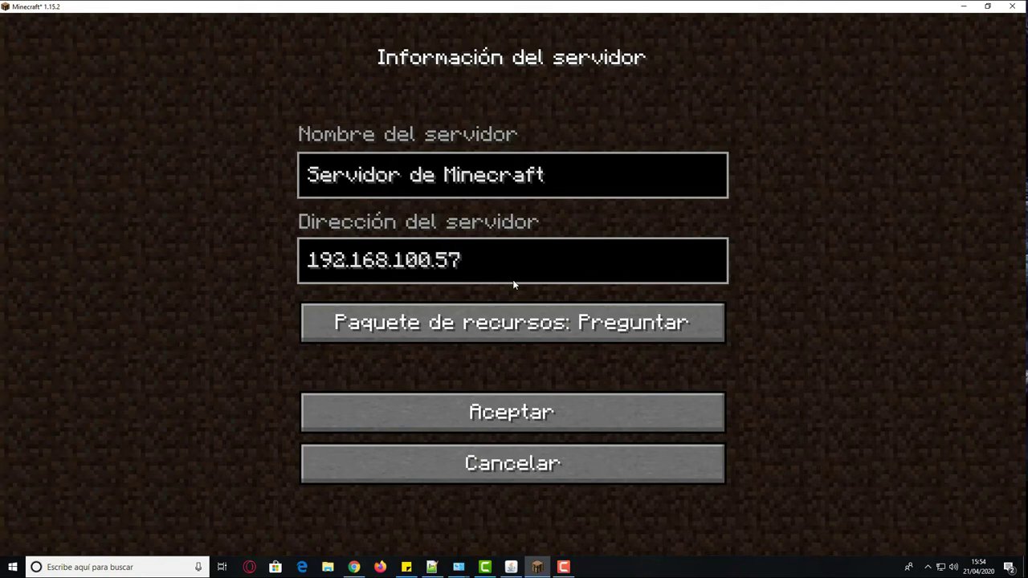
left_click(513, 412)
Join the newly added server from the multiplayer list and walk forward in its world to test the connection
left_click(680, 270)
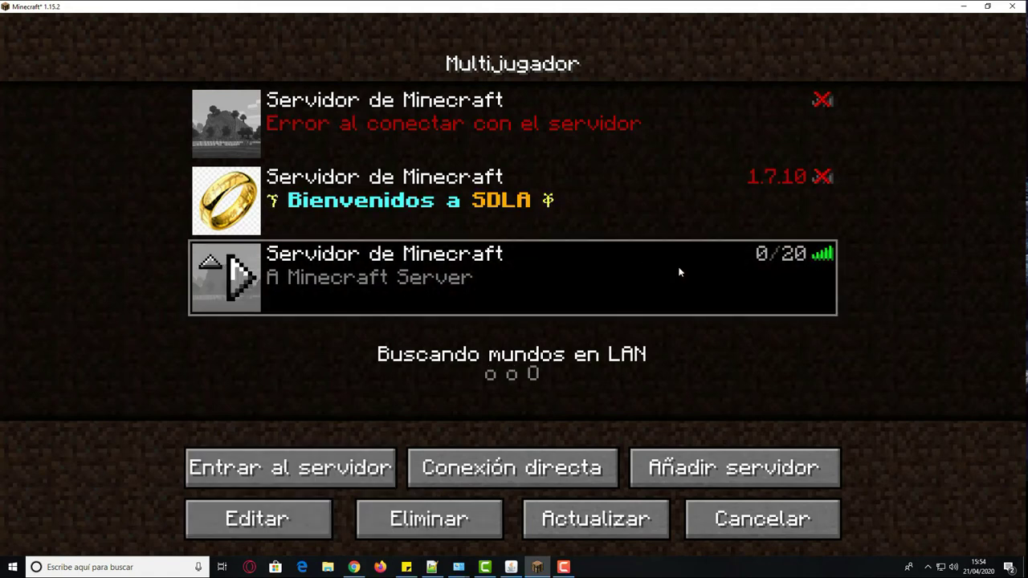
double_click(483, 295)
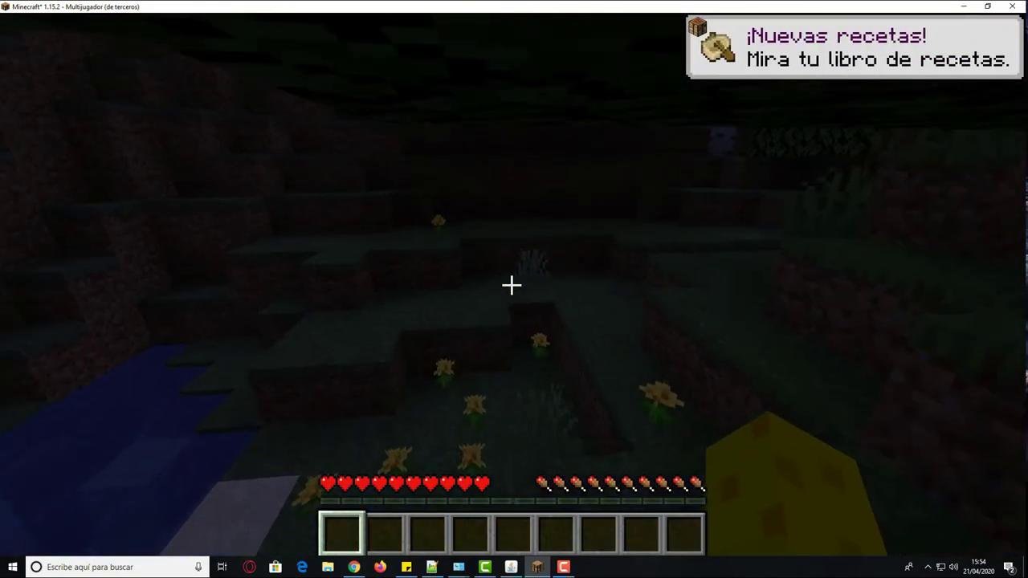
key("w")
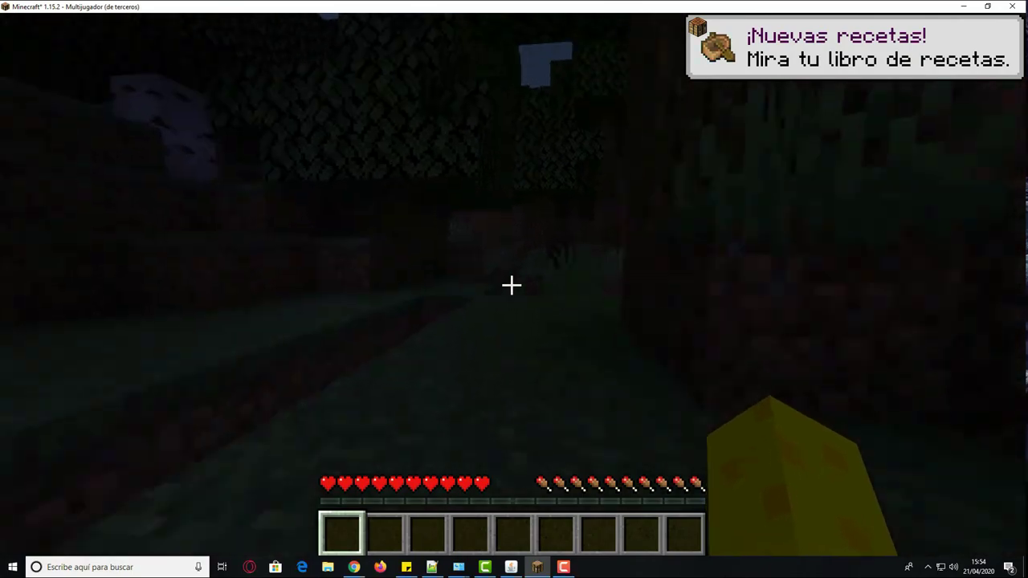
key("w")
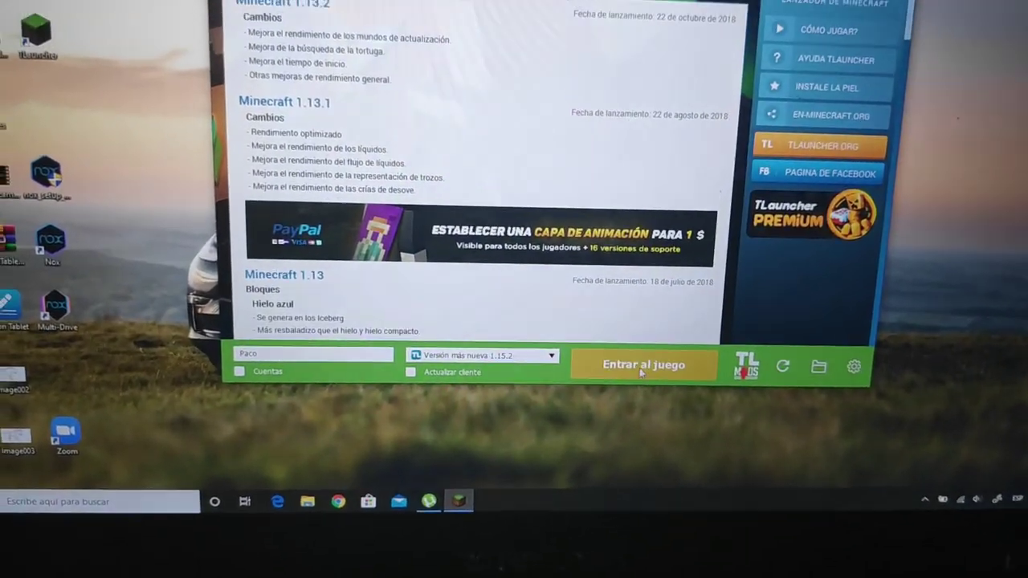
Launch Minecraft 1.15.2 from TLauncher on the second computer, accepting the skin notice and opting not to show it again
left_click(641, 369)
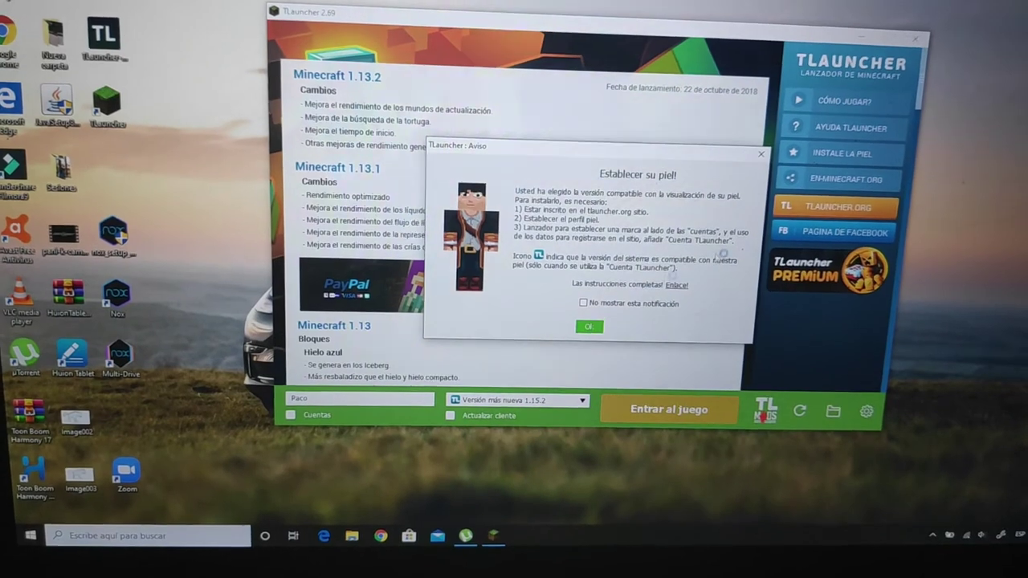
left_click(583, 303)
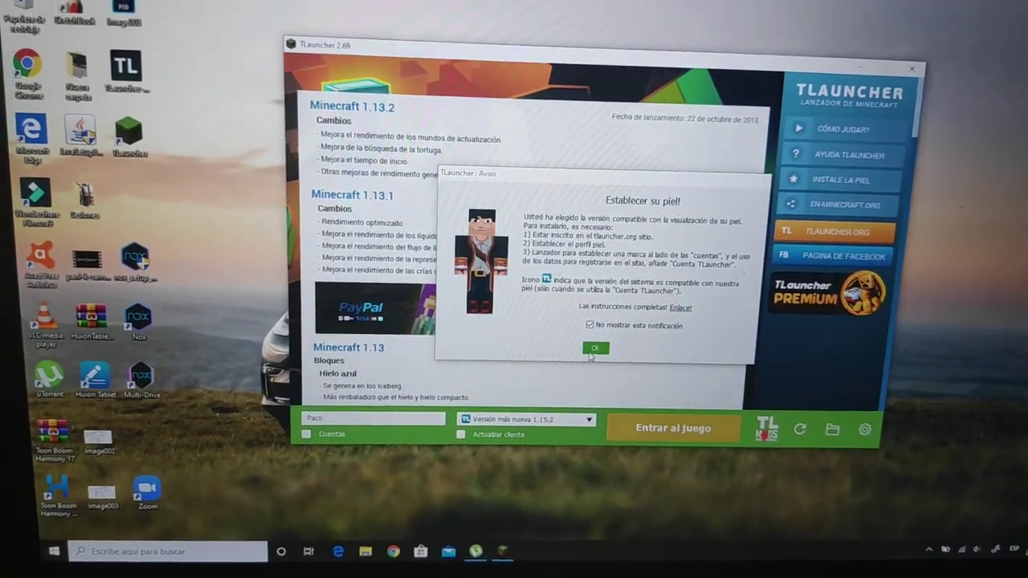
left_click(590, 343)
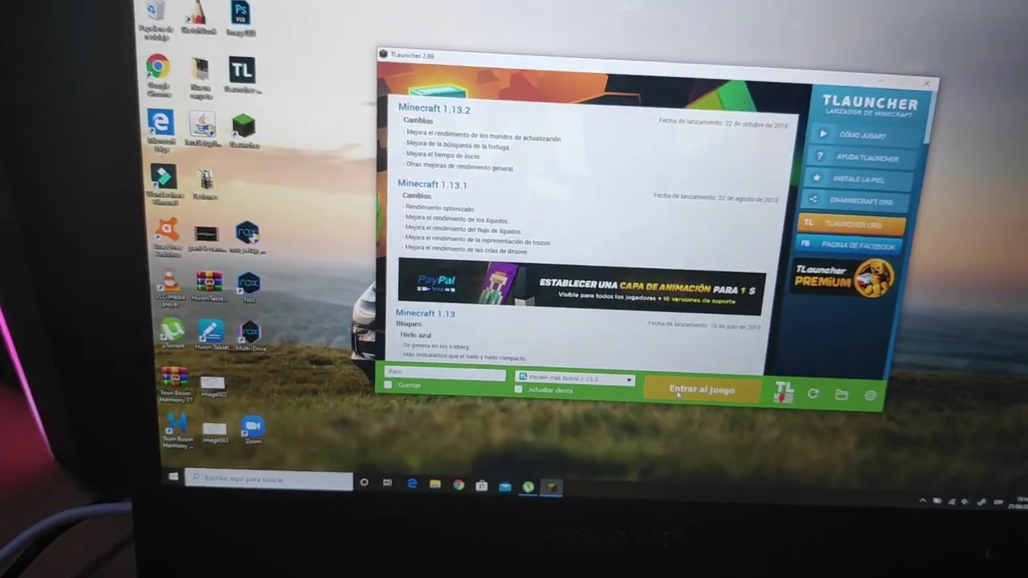
left_click(663, 386)
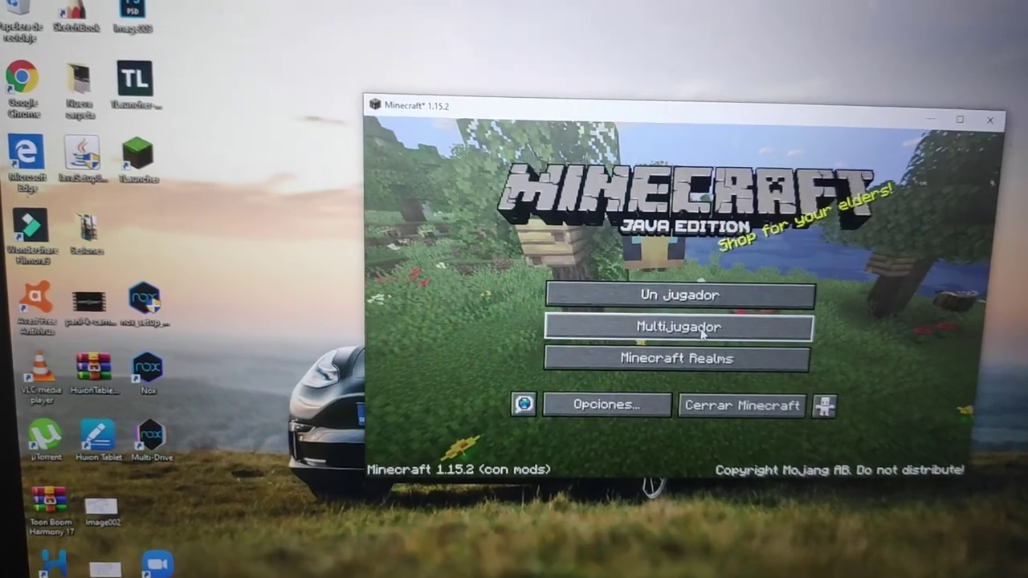
Open the multiplayer server list on the second computer and delete its existing Servidor de Minecraft entry
left_click(677, 326)
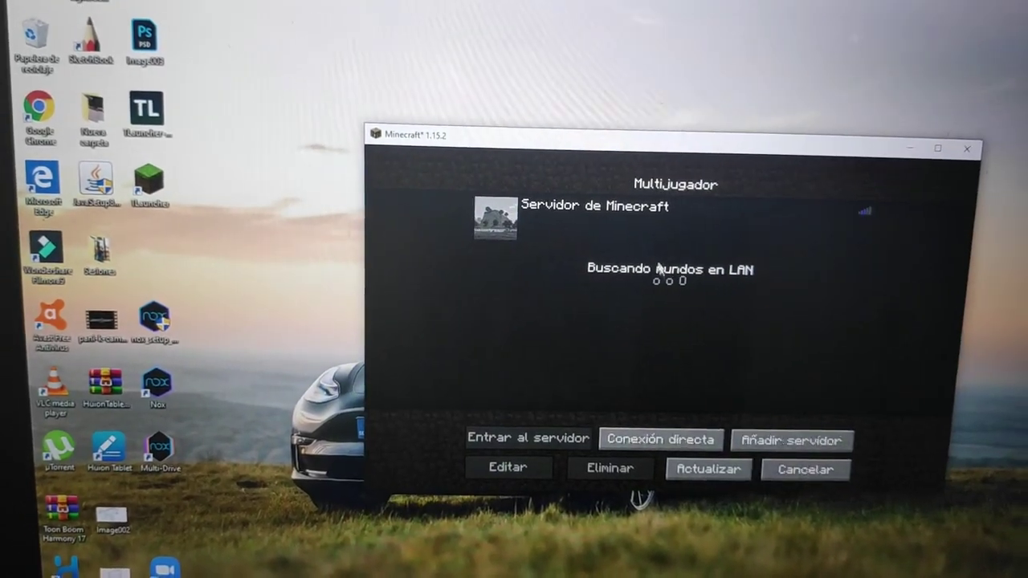
mouse_move(694, 221)
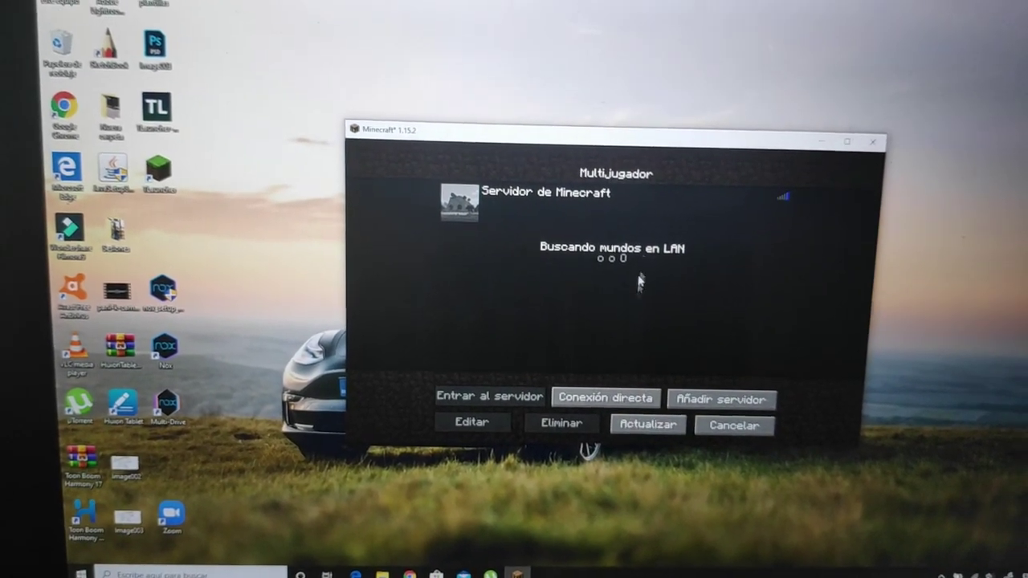
left_click(686, 205)
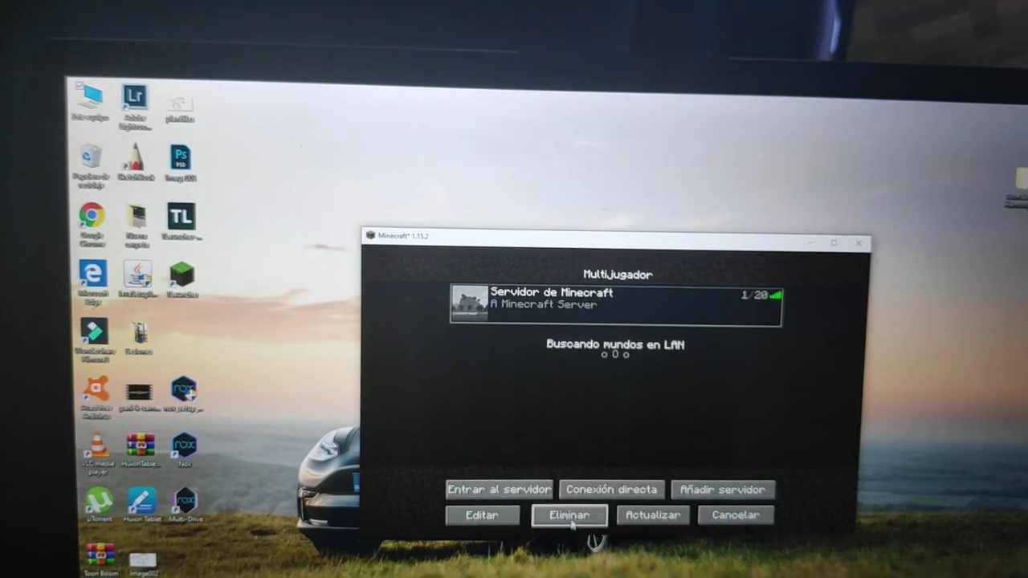
left_click(575, 519)
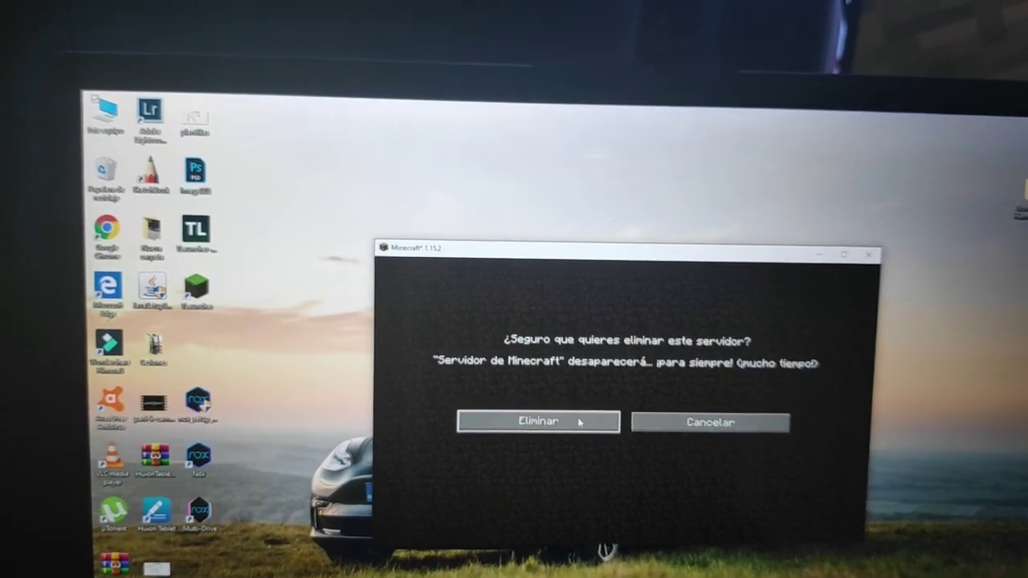
left_click(578, 417)
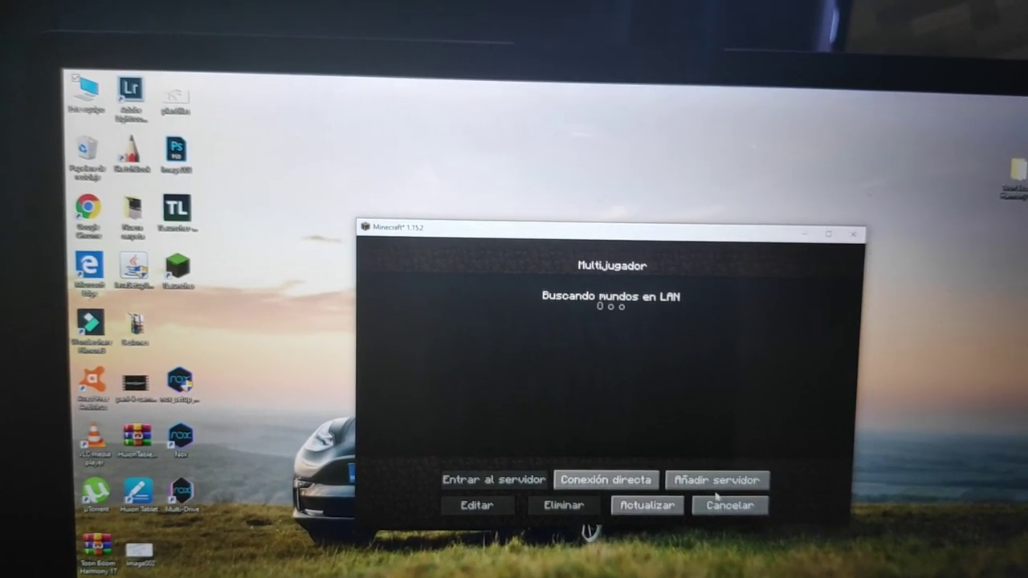
Add a multiplayer server using the host's address, keeping the default name Servidor de Minecraft, and connect to it
left_click(715, 477)
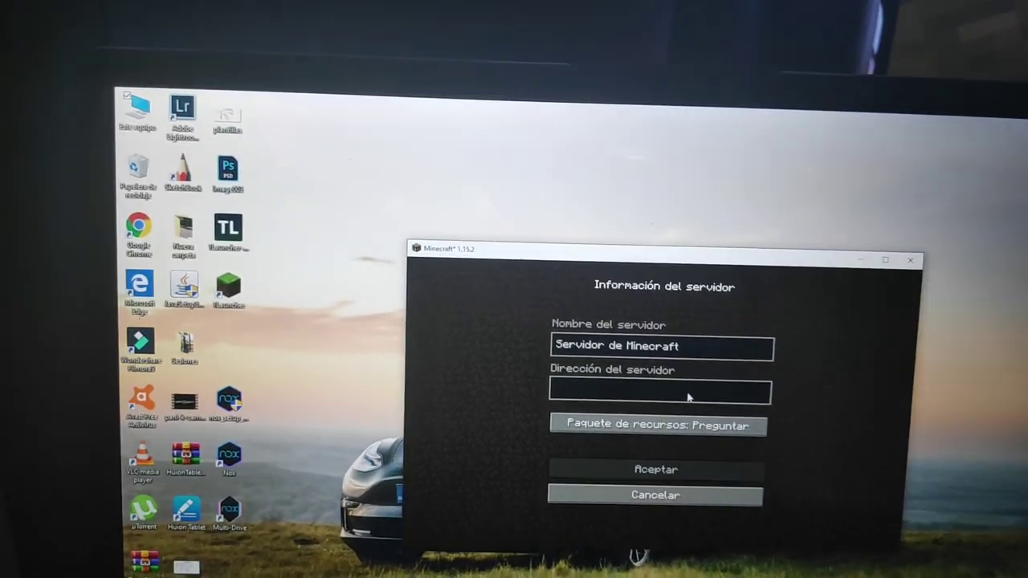
left_click(688, 397)
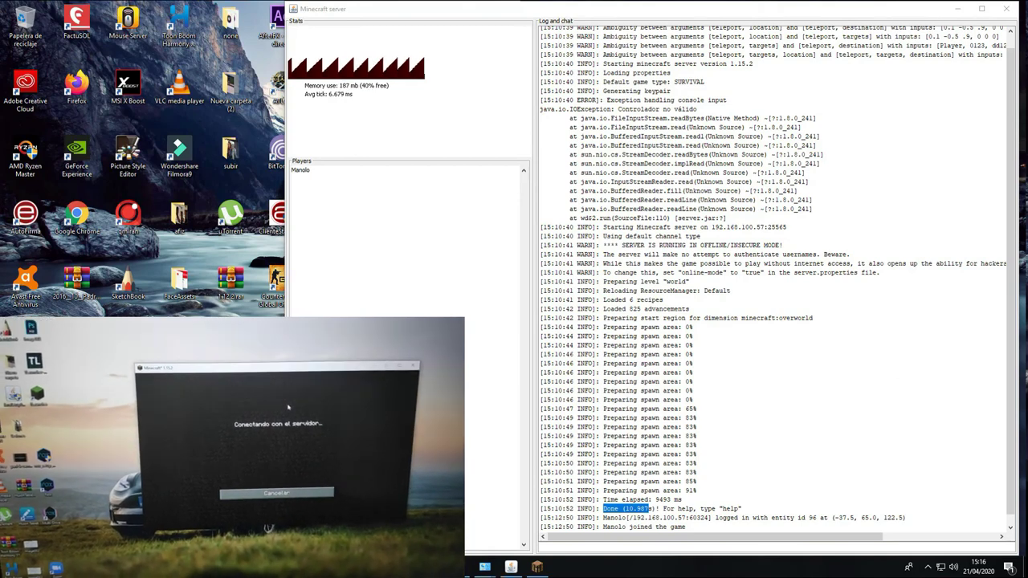
Switch to the Minecraft game on the server computer and leave the graphics options and game menu to resume play
left_click(537, 567)
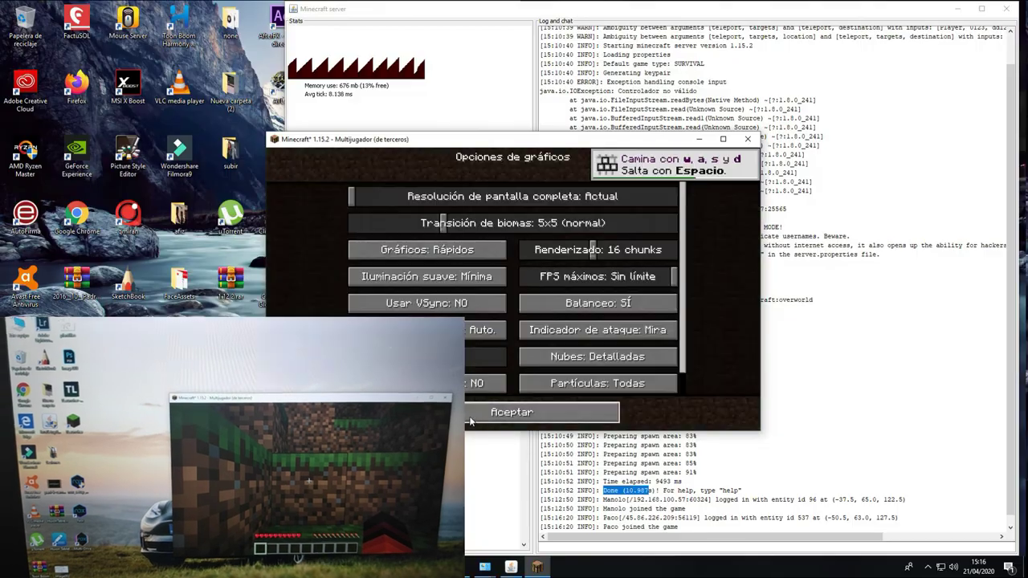
left_click(502, 413)
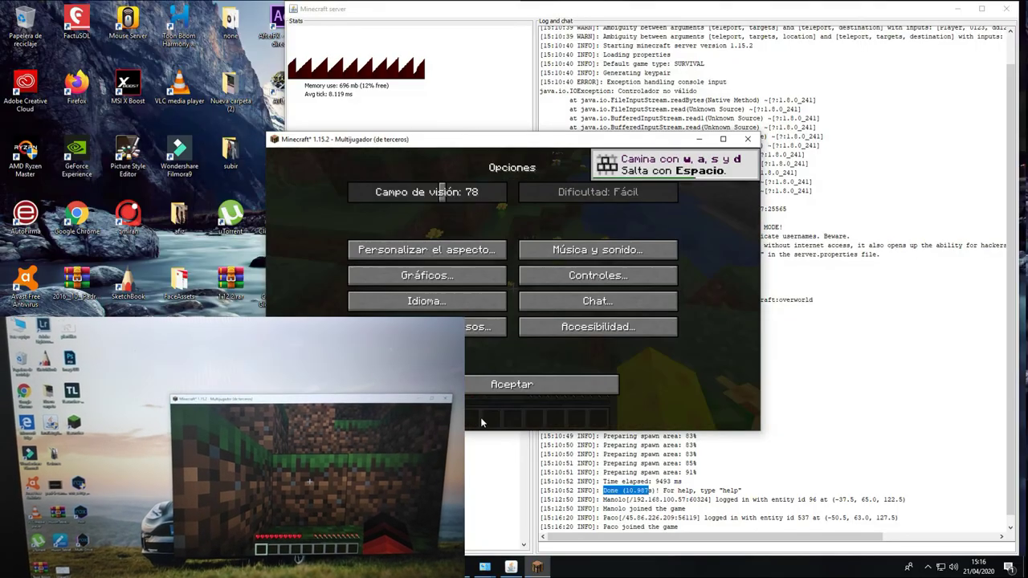
left_click(512, 385)
key("Escape")
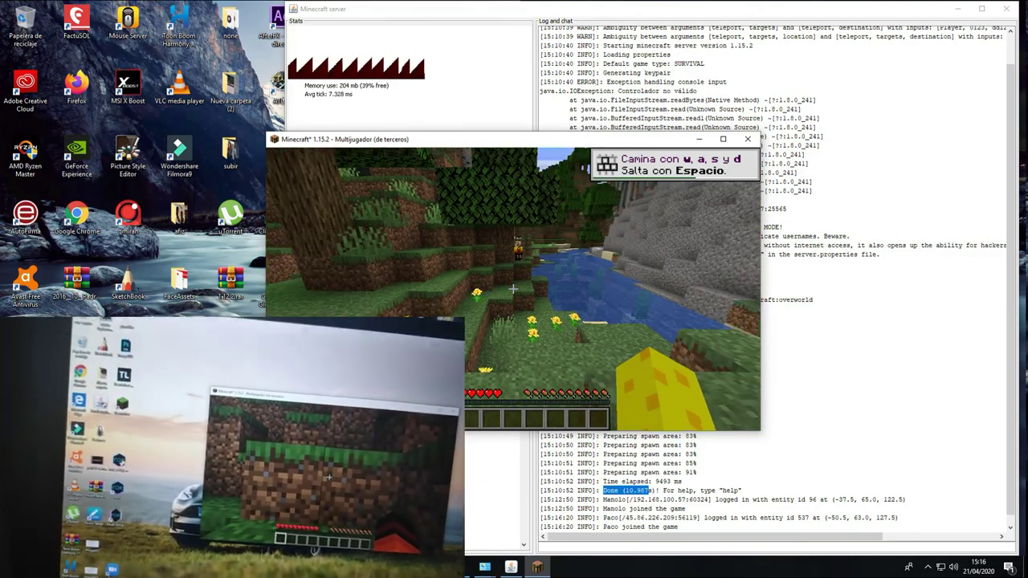
Walk up to the other player in the shared world and show the list of connected players
key("w")
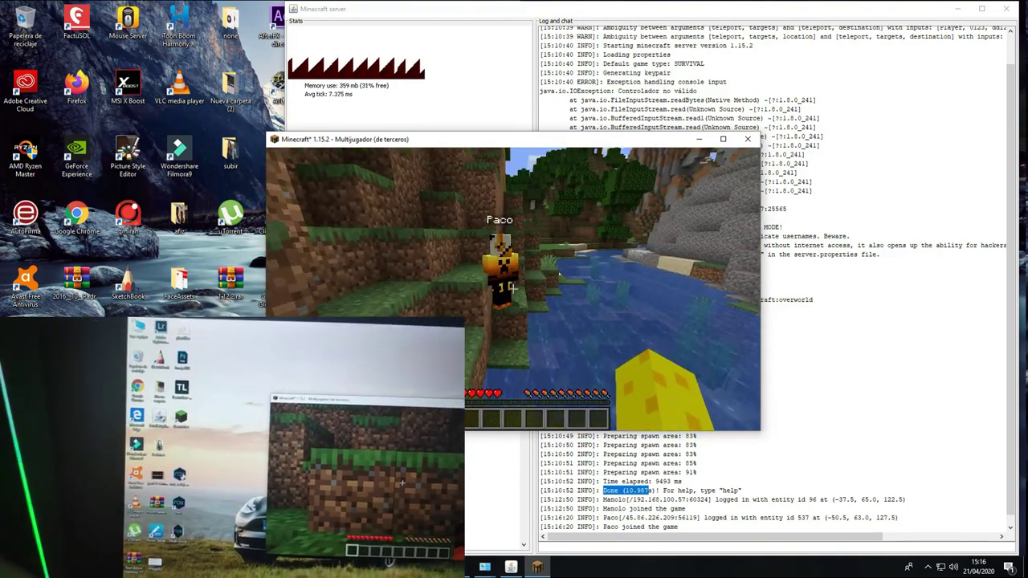
key("Tab")
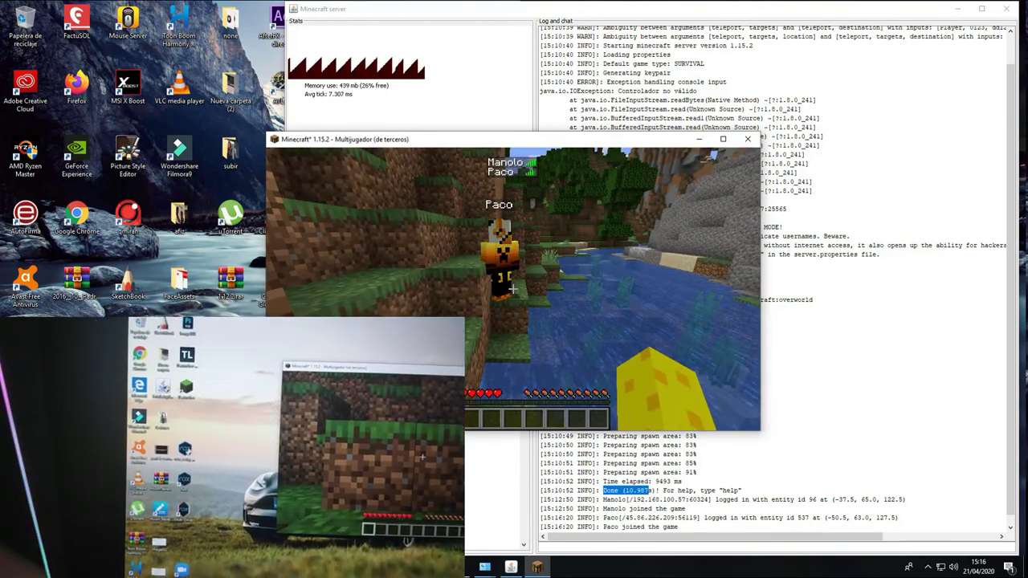